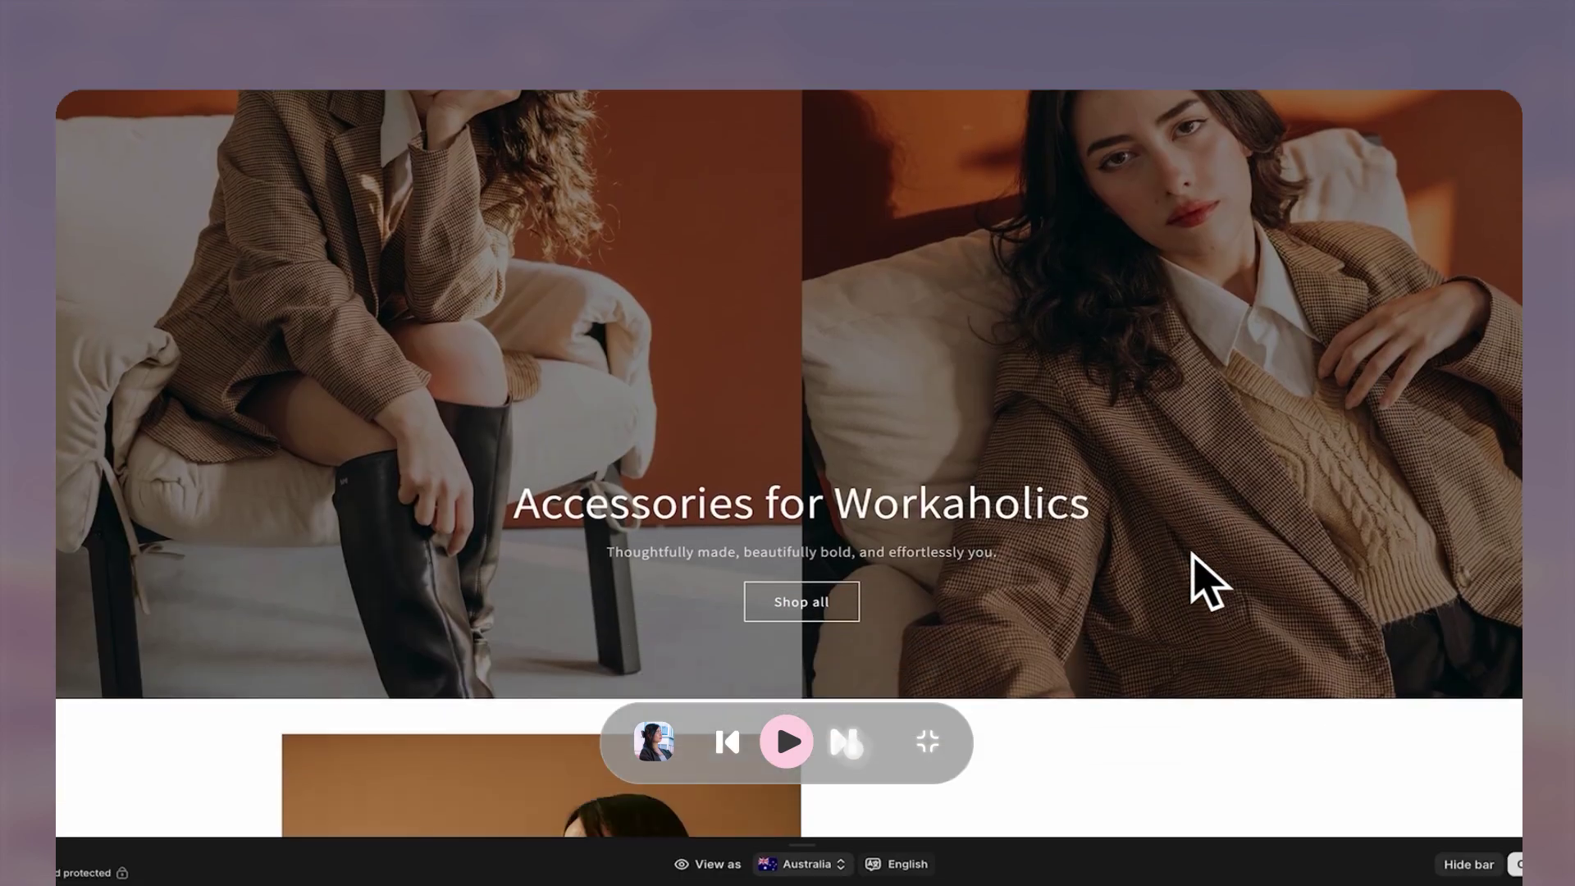
Go from the preview homepage through Shop all to the Everyday Black Buckle Sandals ($60.00 AUD) page.
scroll(1209, 582, down, 10)
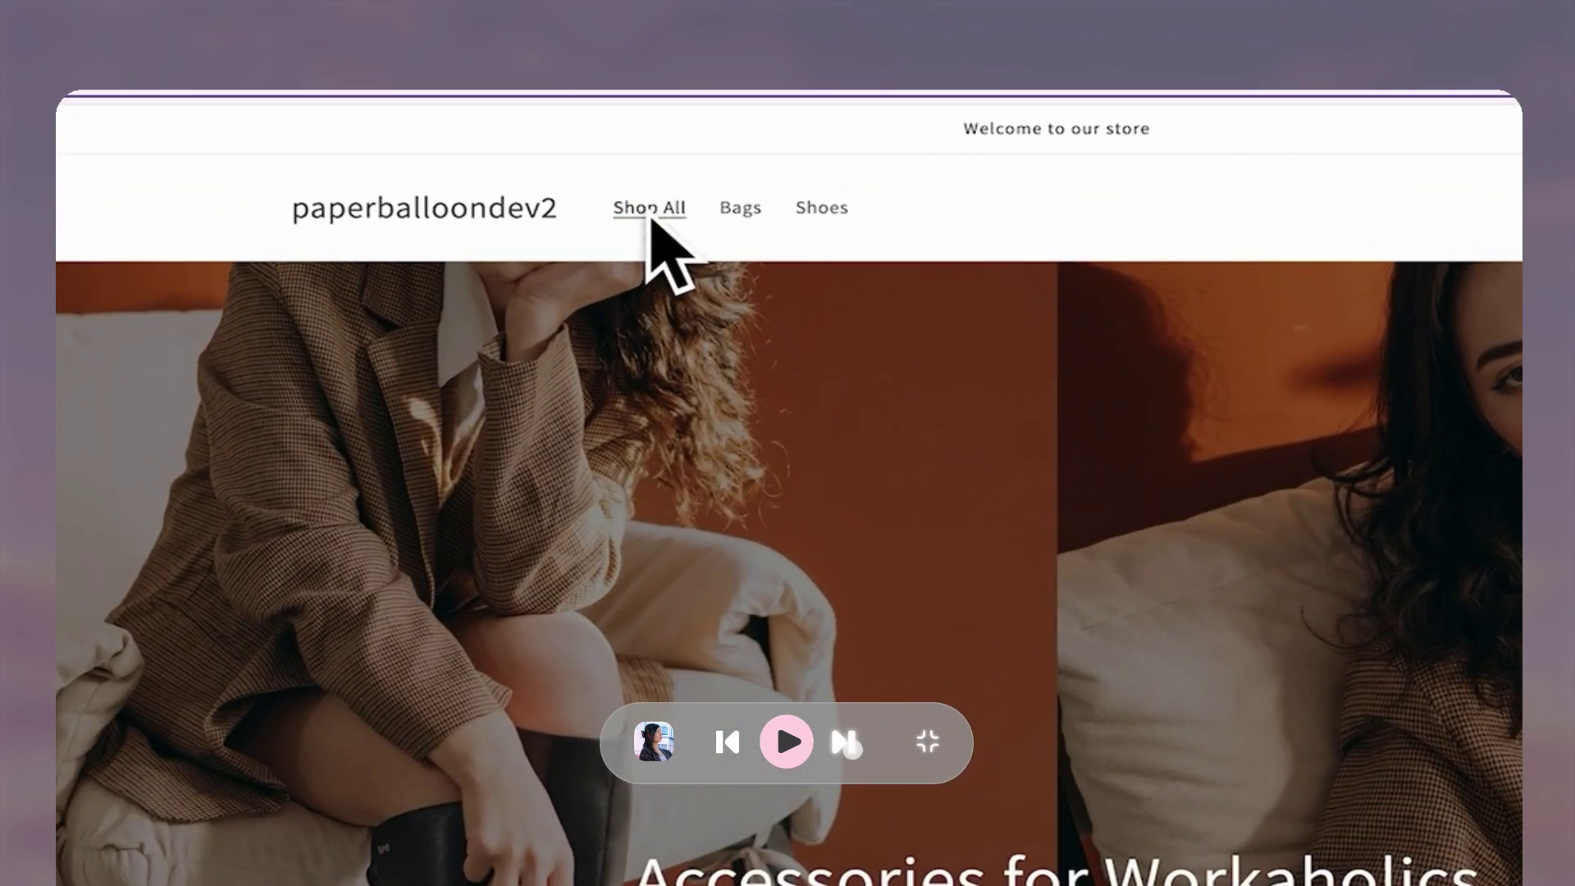
click(650, 211)
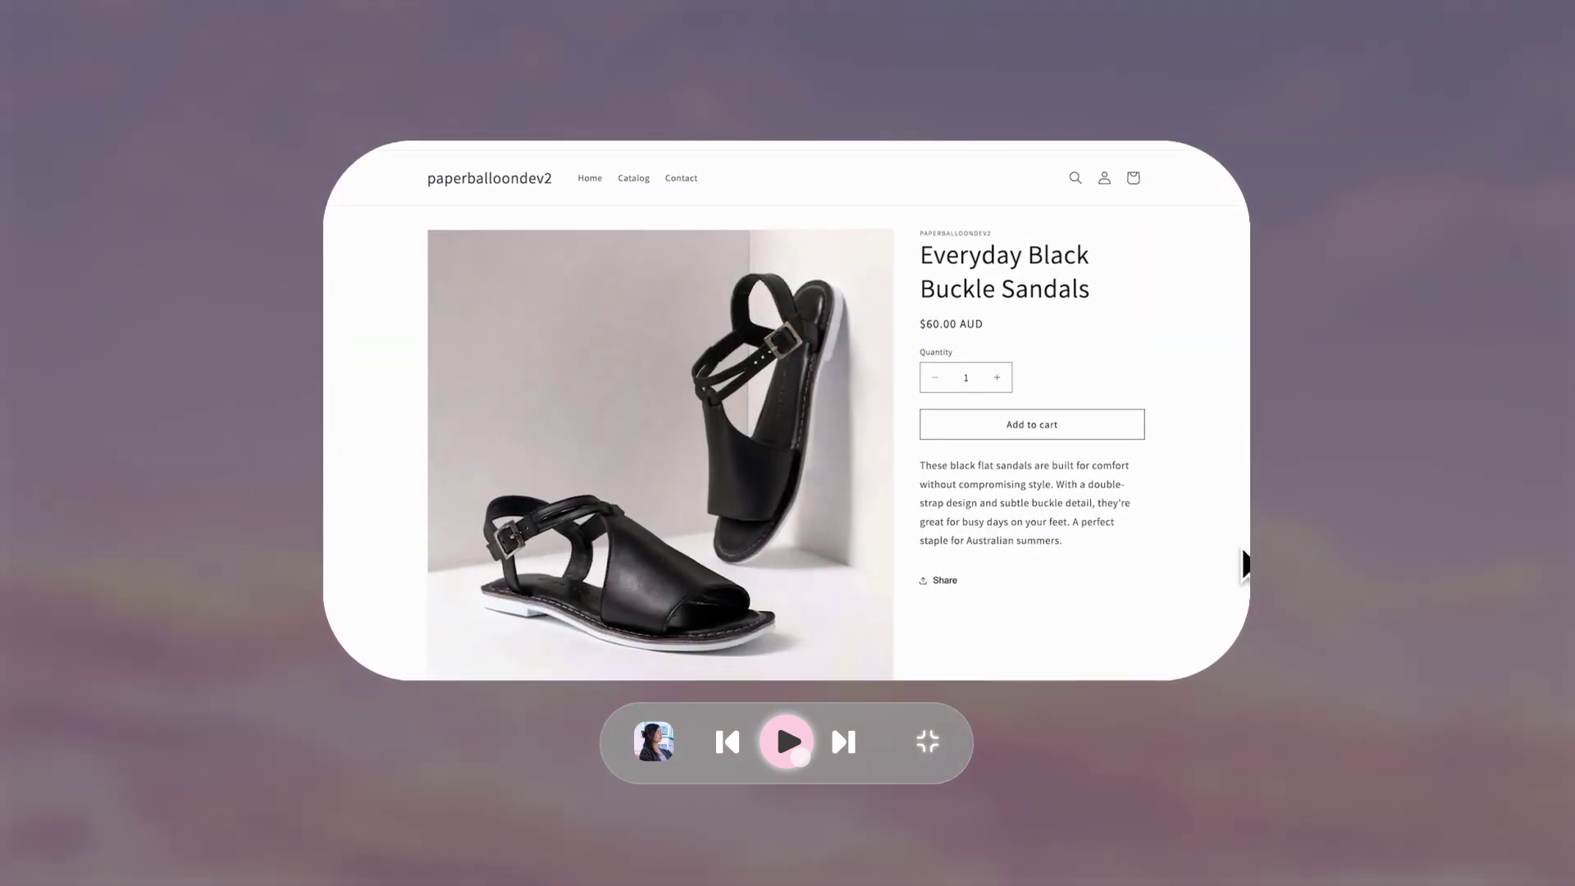
scroll(1245, 563, down, 1)
scroll(1245, 563, down, 2)
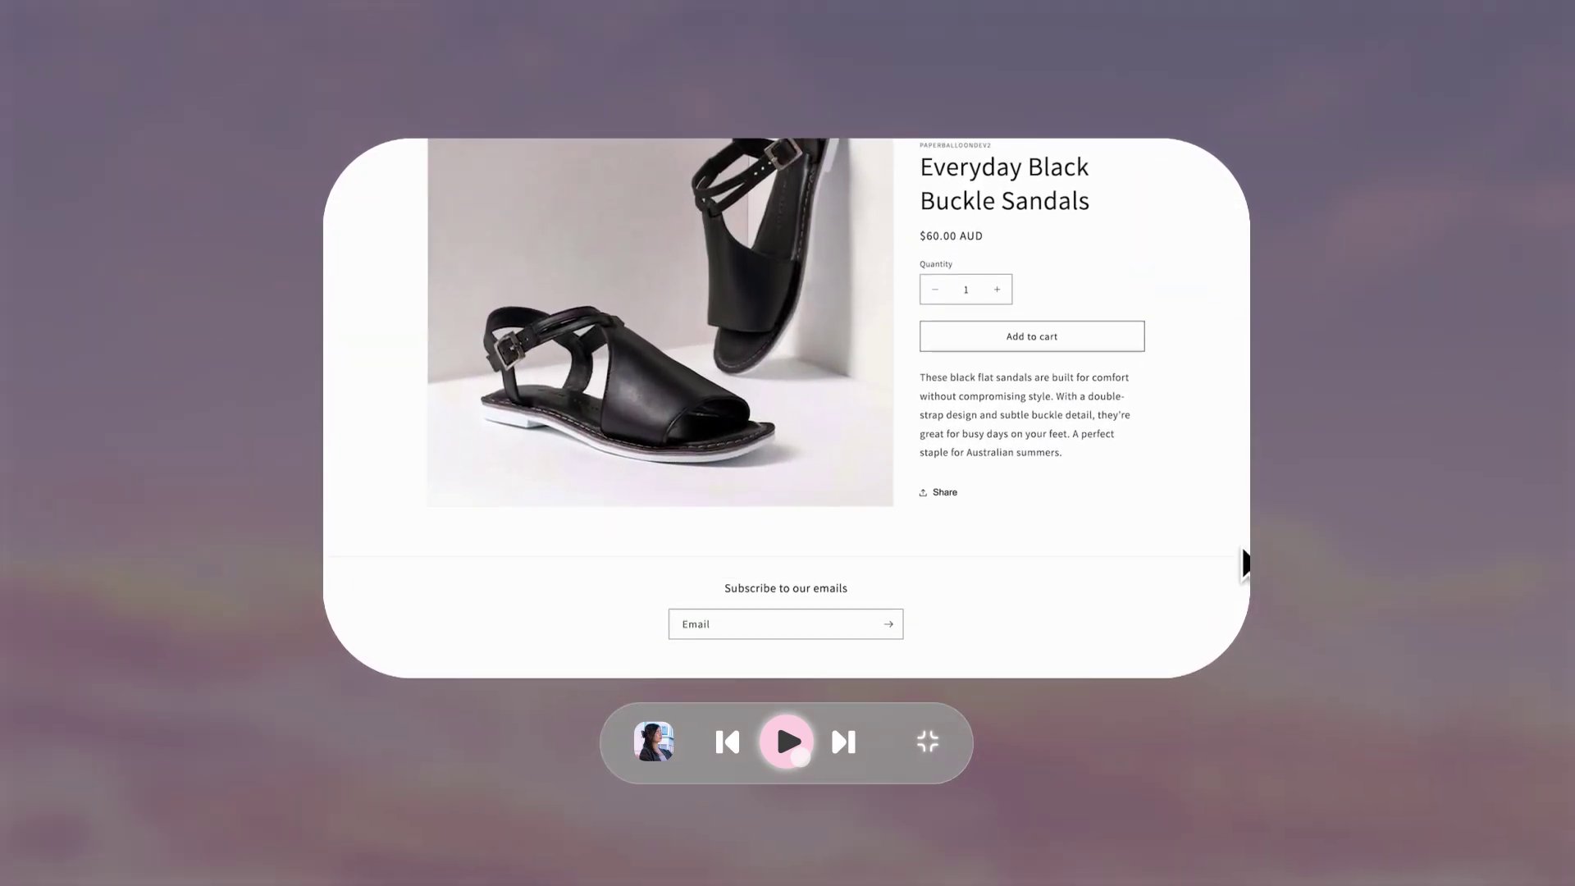
scroll(1240, 546, up, 1)
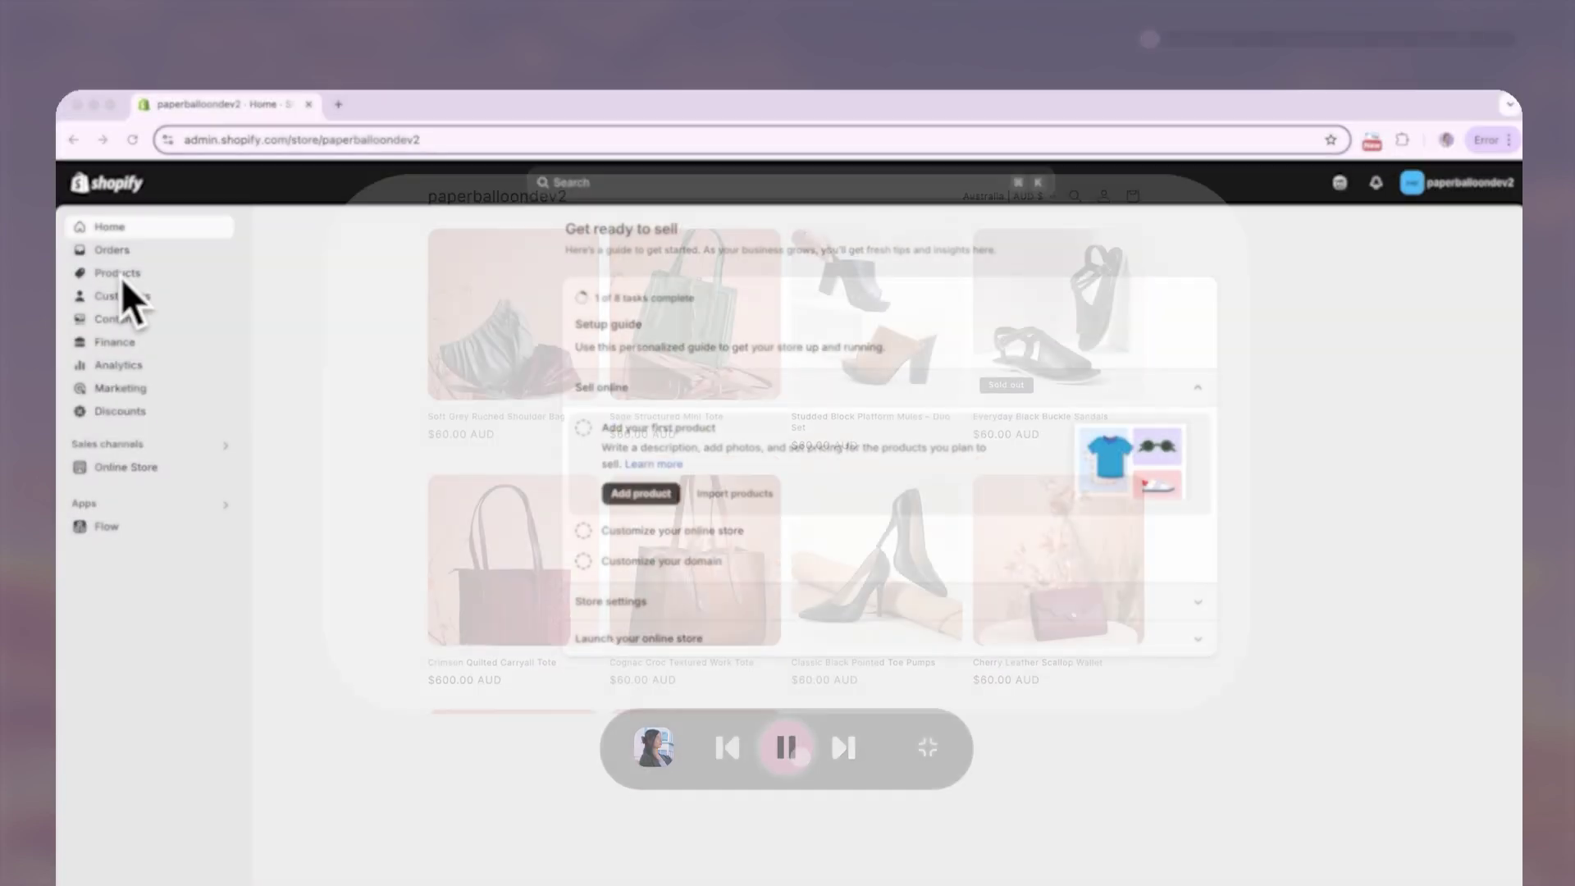
Create a product draft 'Blush Quilted Everyday Tote' with a three-sentence description and Tote Bags category.
click(129, 277)
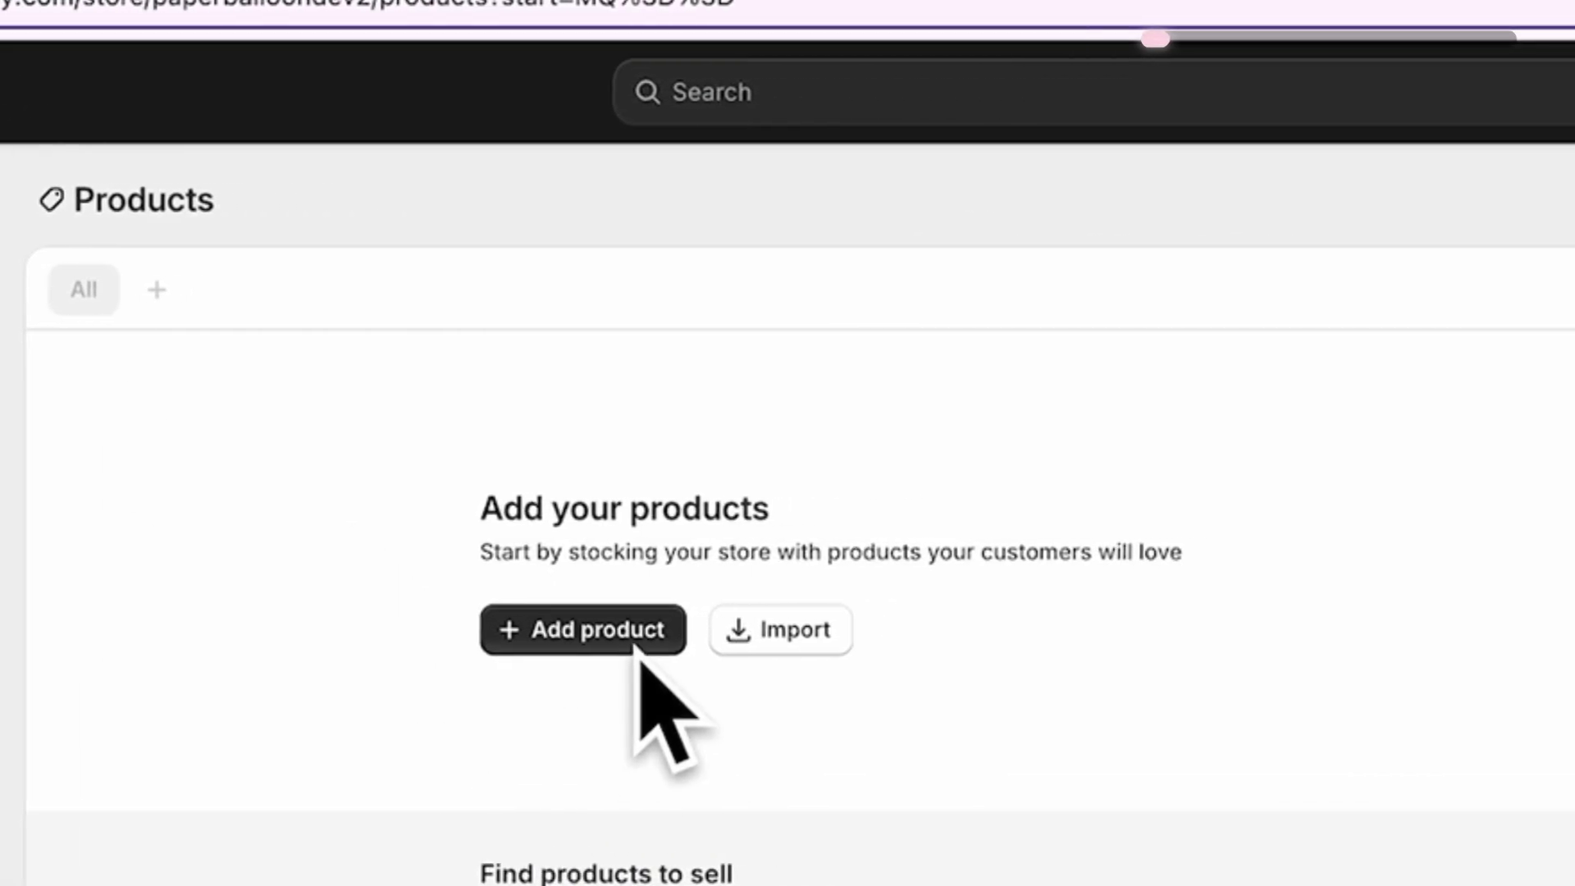
click(633, 646)
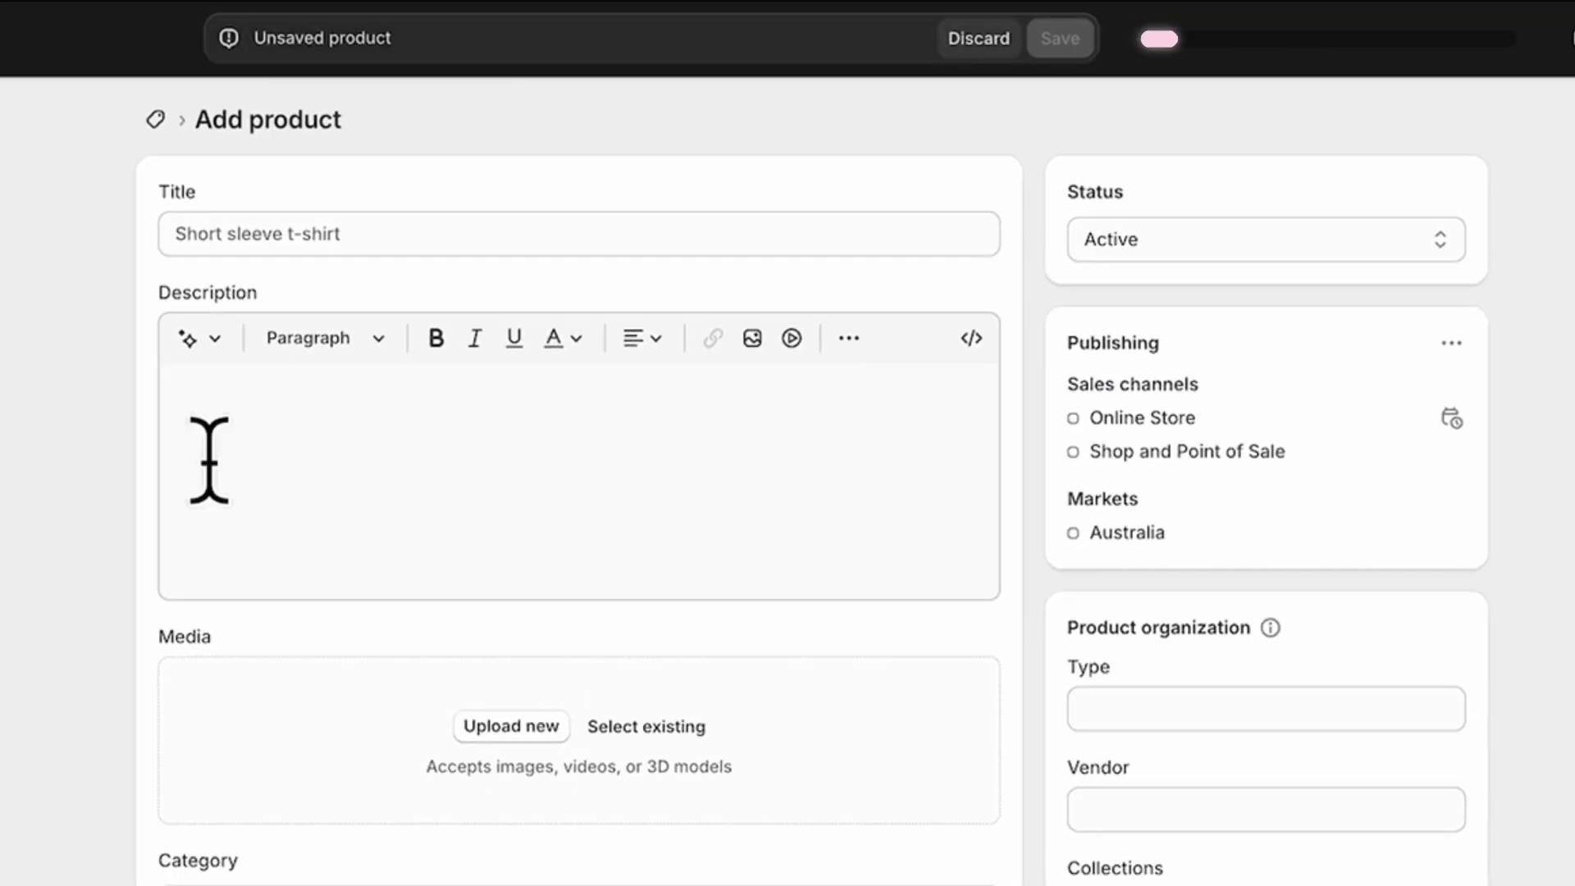
click(255, 221)
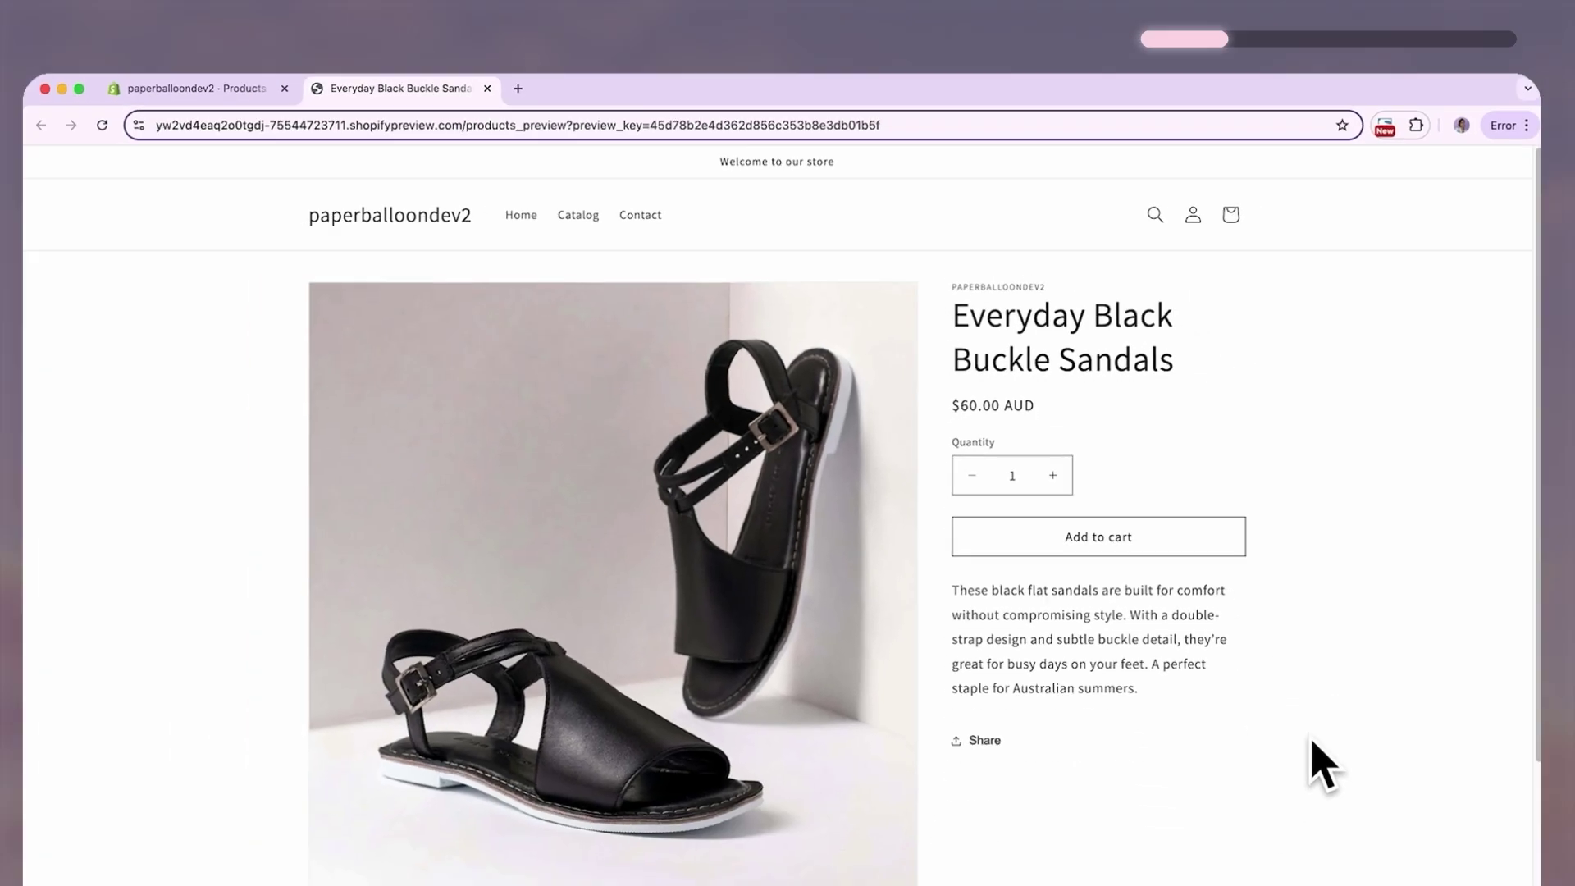
scroll(1318, 756, down, 2)
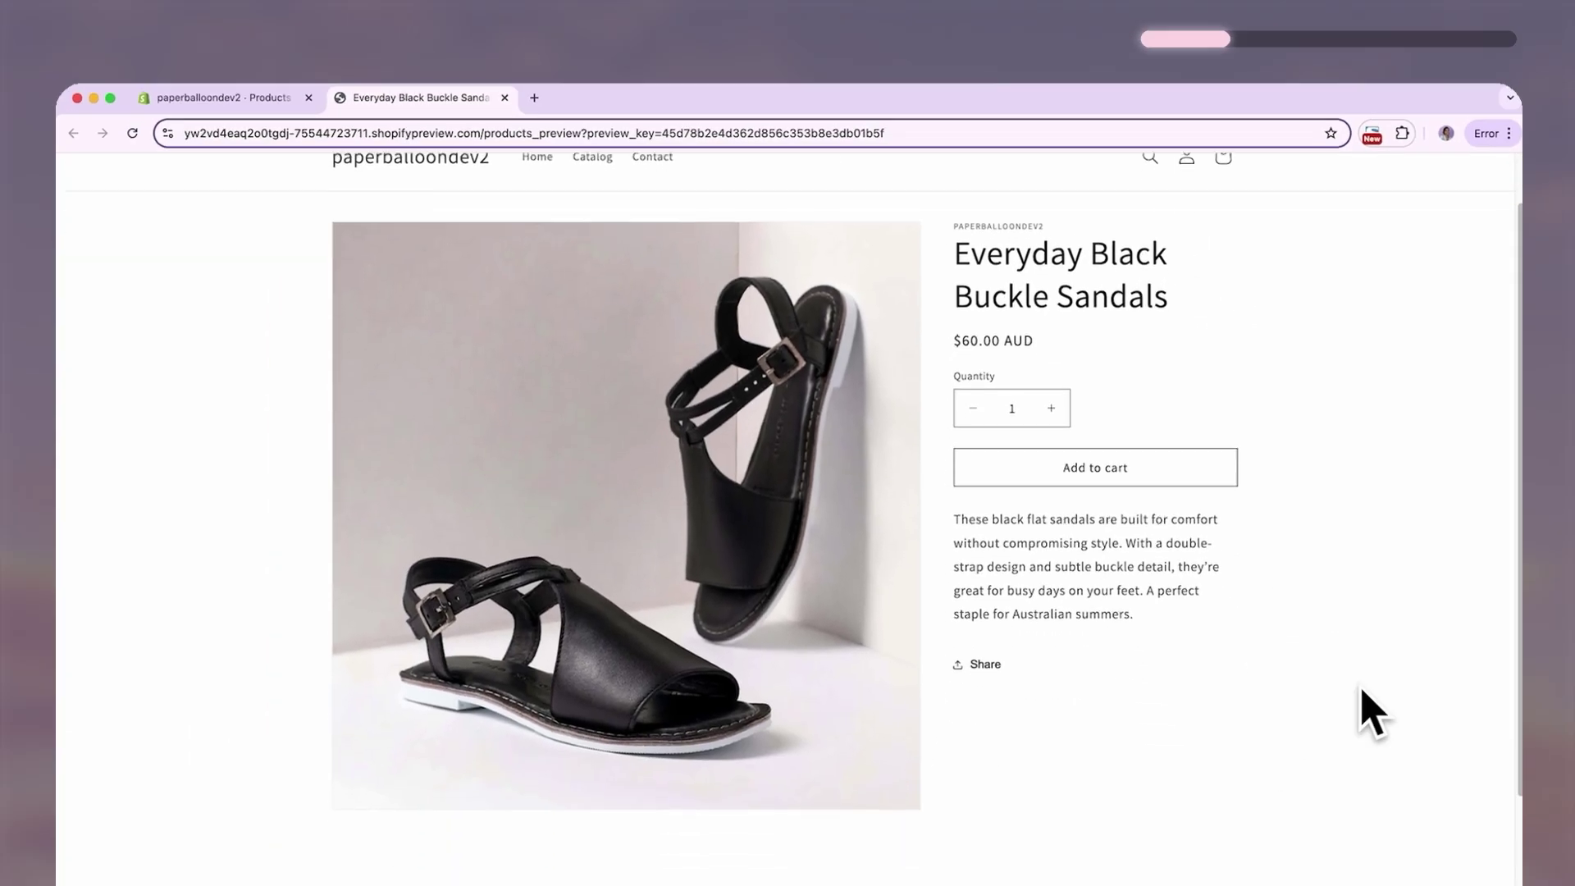
scroll(1370, 714, up, 1)
scroll(1370, 714, down, 2)
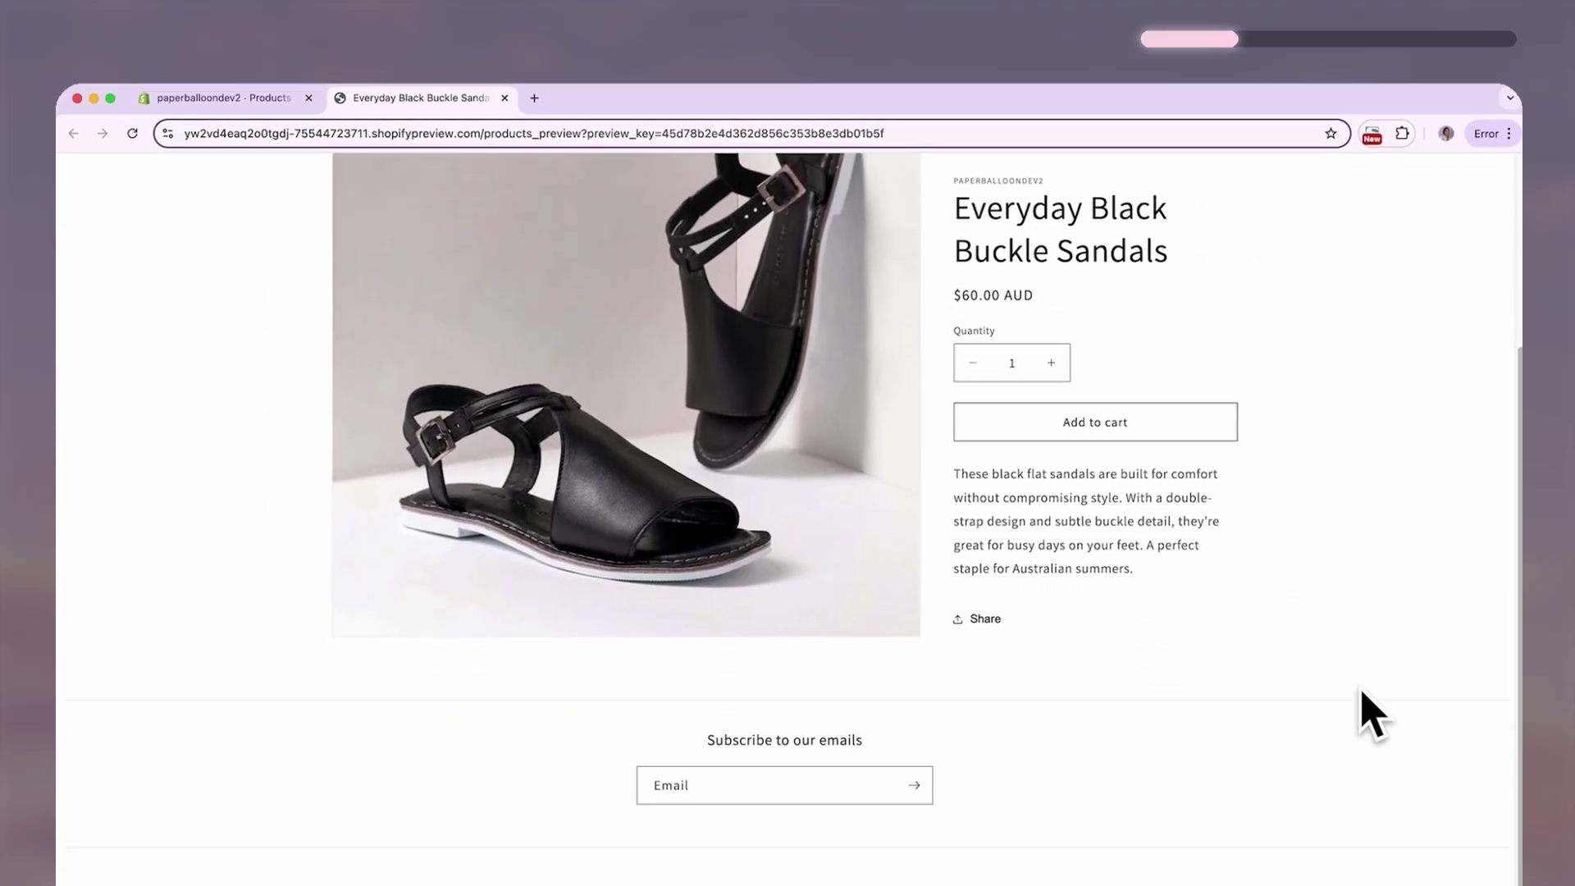
scroll(1363, 697, up, 3)
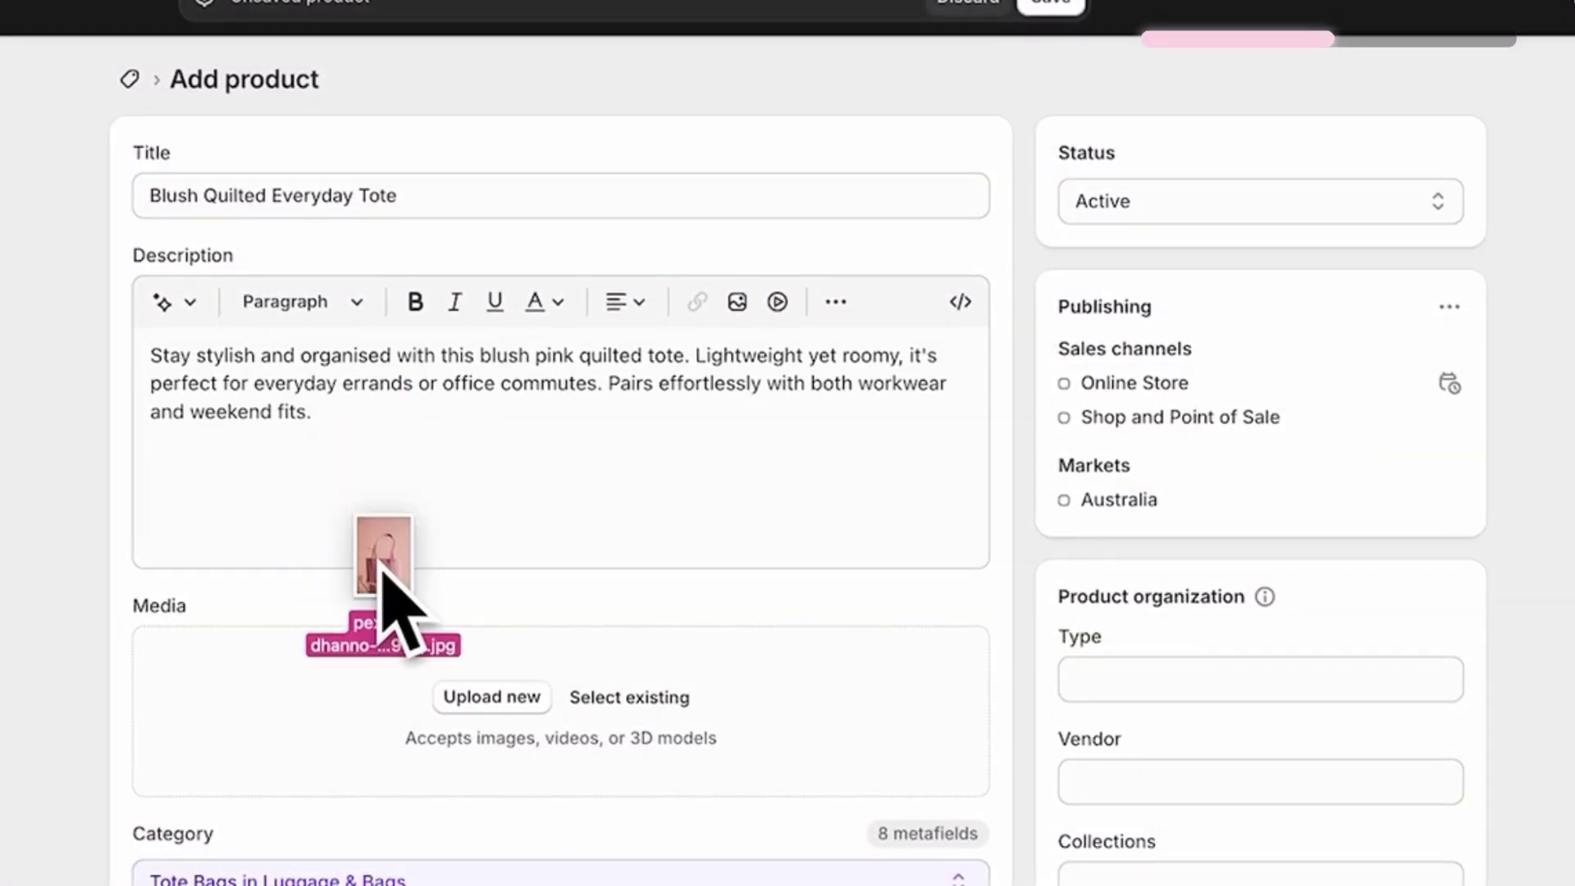
Add the tote photo to Media and set the price to 60.00.
drag(386, 596, 439, 755)
scroll(440, 756, down, 7)
click(271, 581)
text(60)
click(147, 679)
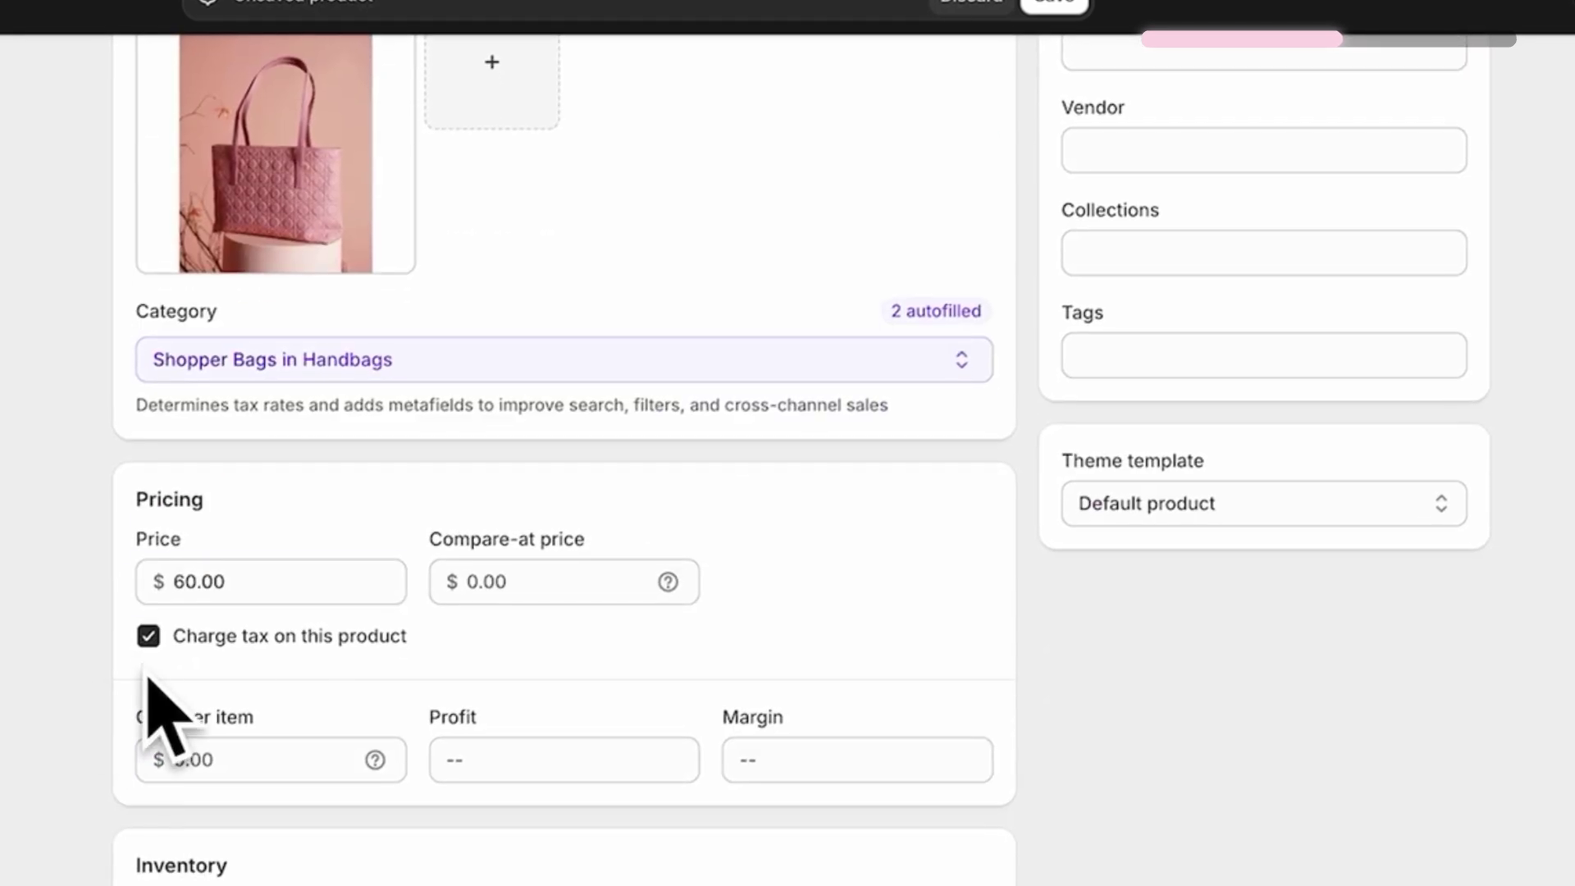
Replace the search engine listing page title and meta description, then save the product.
scroll(889, 680, down, 1)
scroll(987, 613, down, 15)
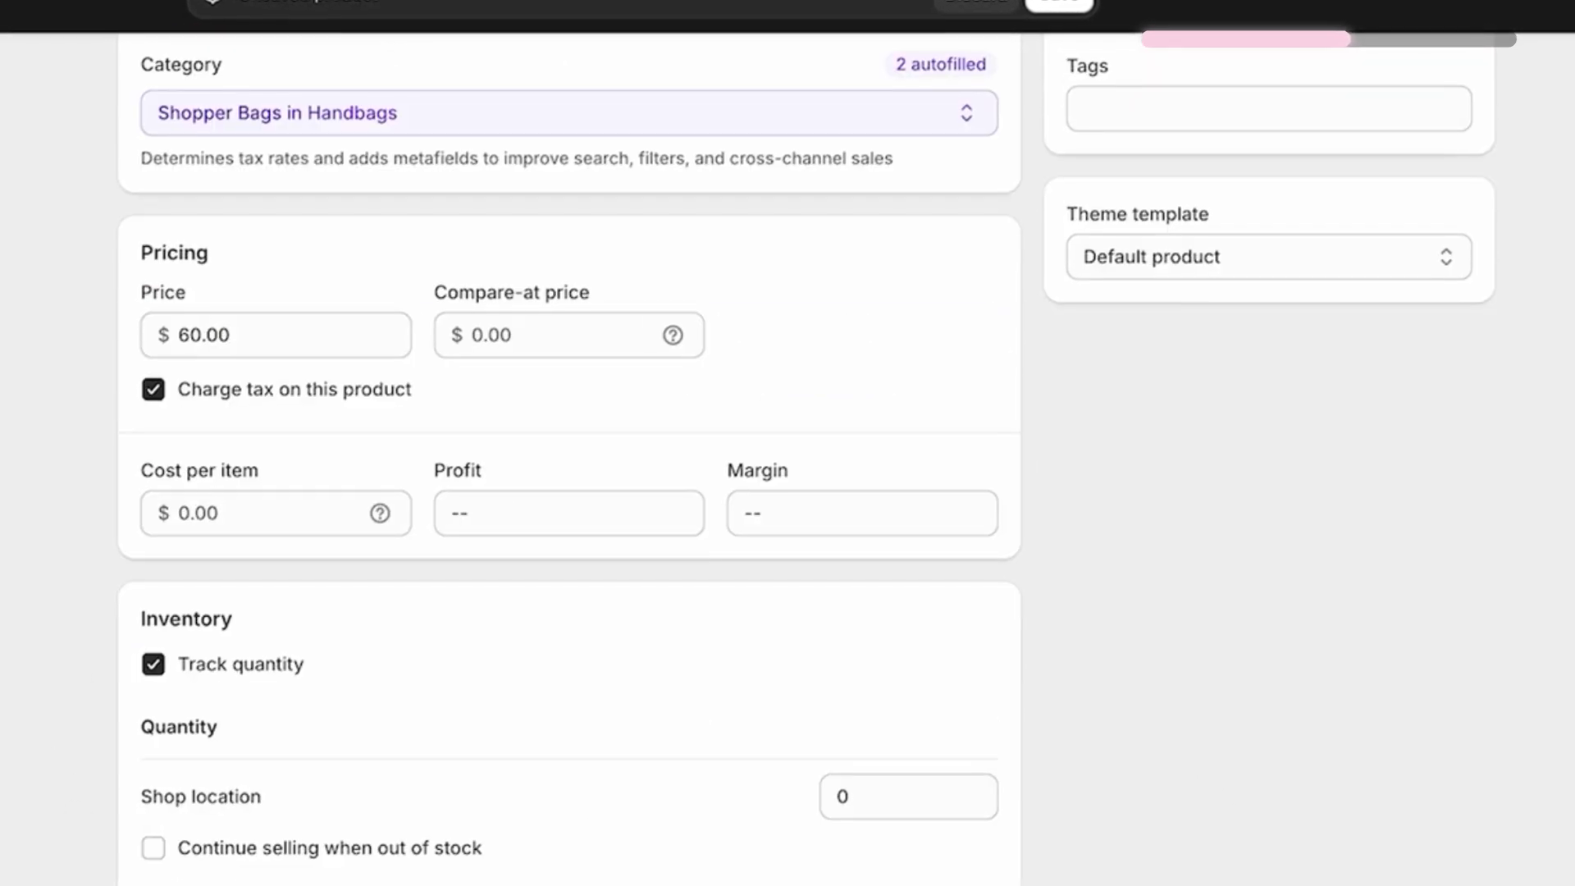
click(987, 603)
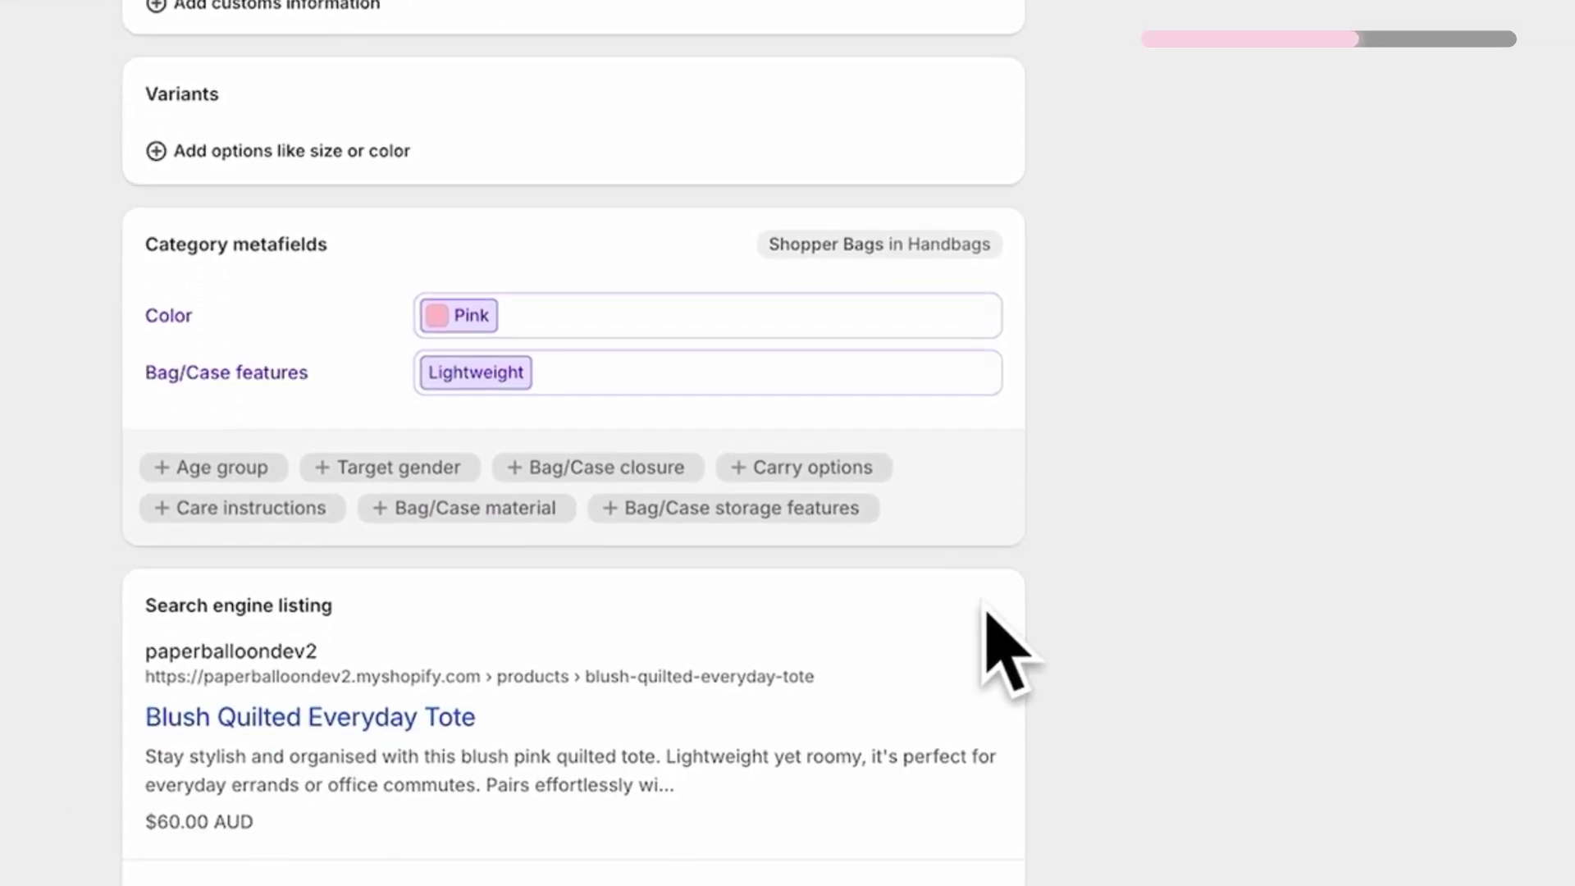
scroll(1161, 607, down, 6)
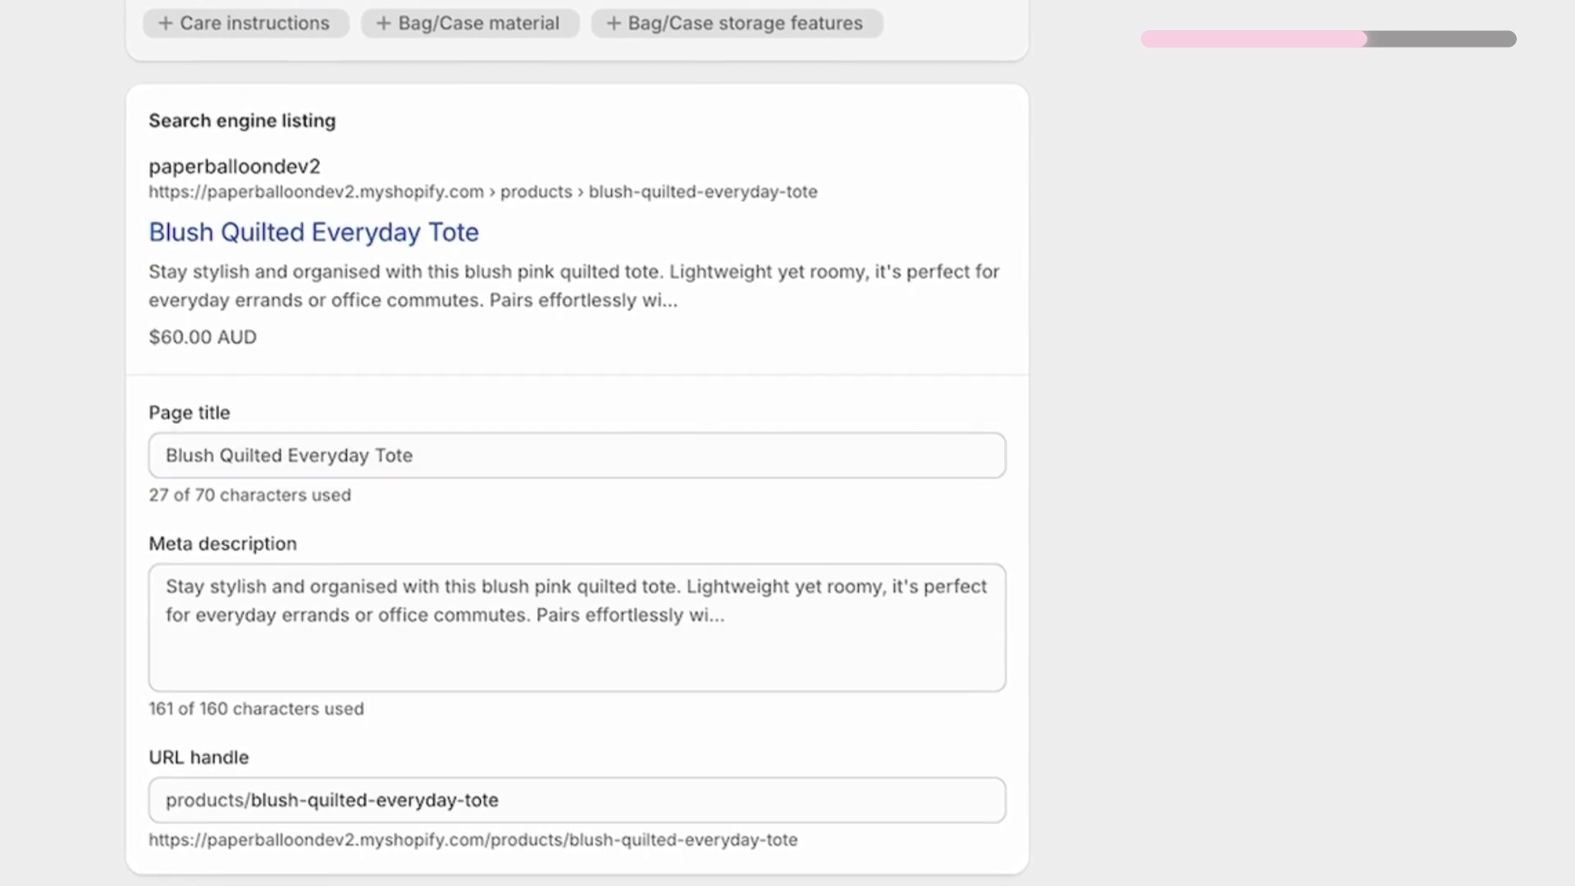
click(457, 462)
drag(457, 461, 66, 450)
text(Blush Pink Quilted Tote Bag – Work & Weekend Essential)
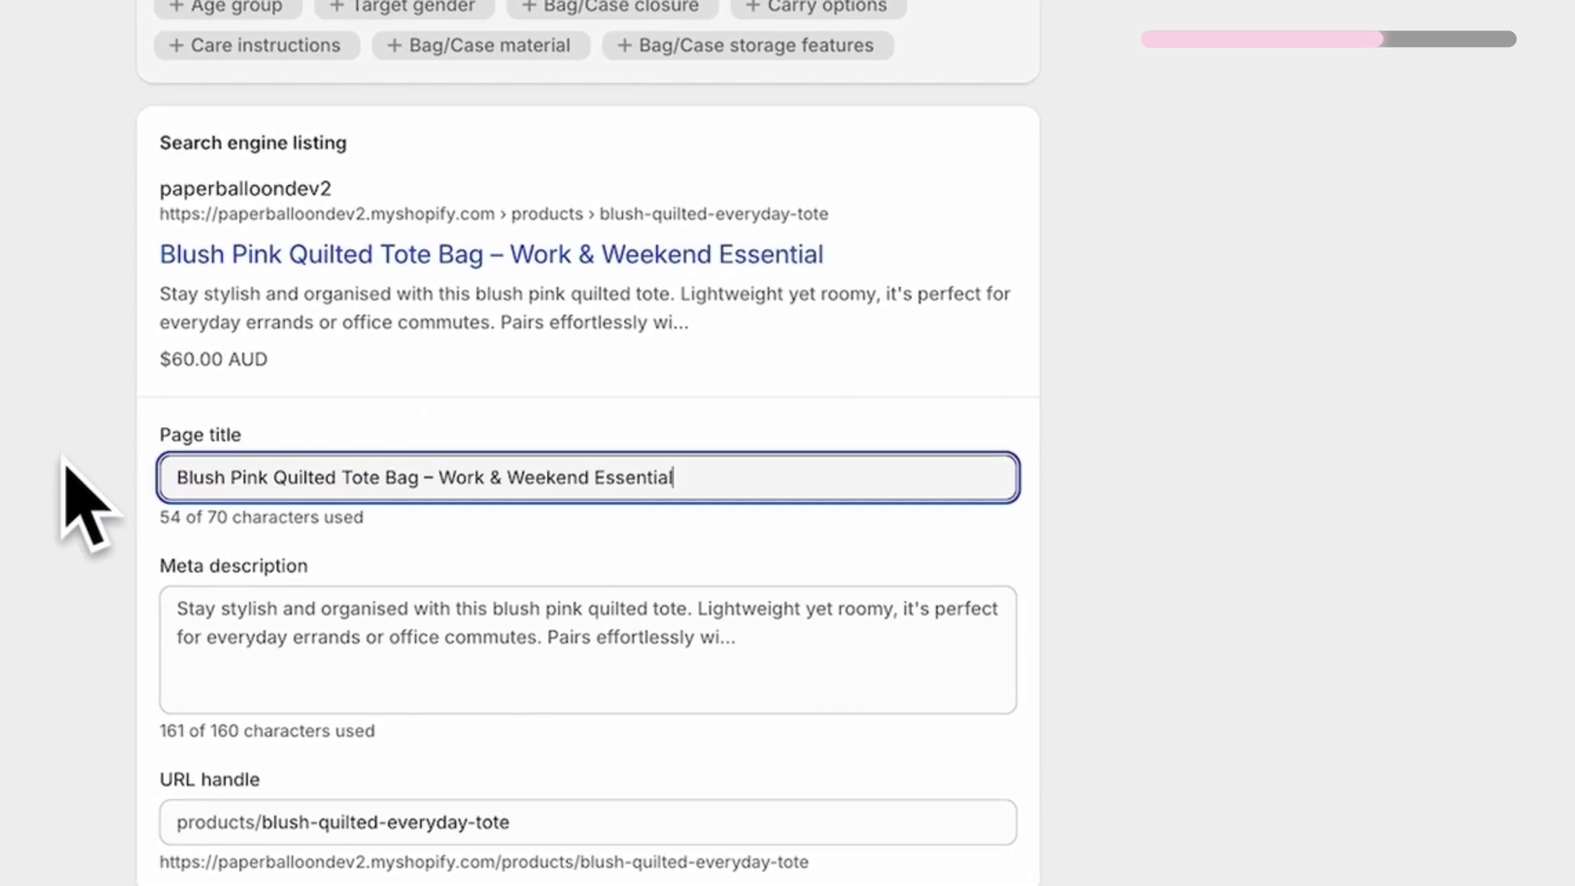
key(ctrl+v)
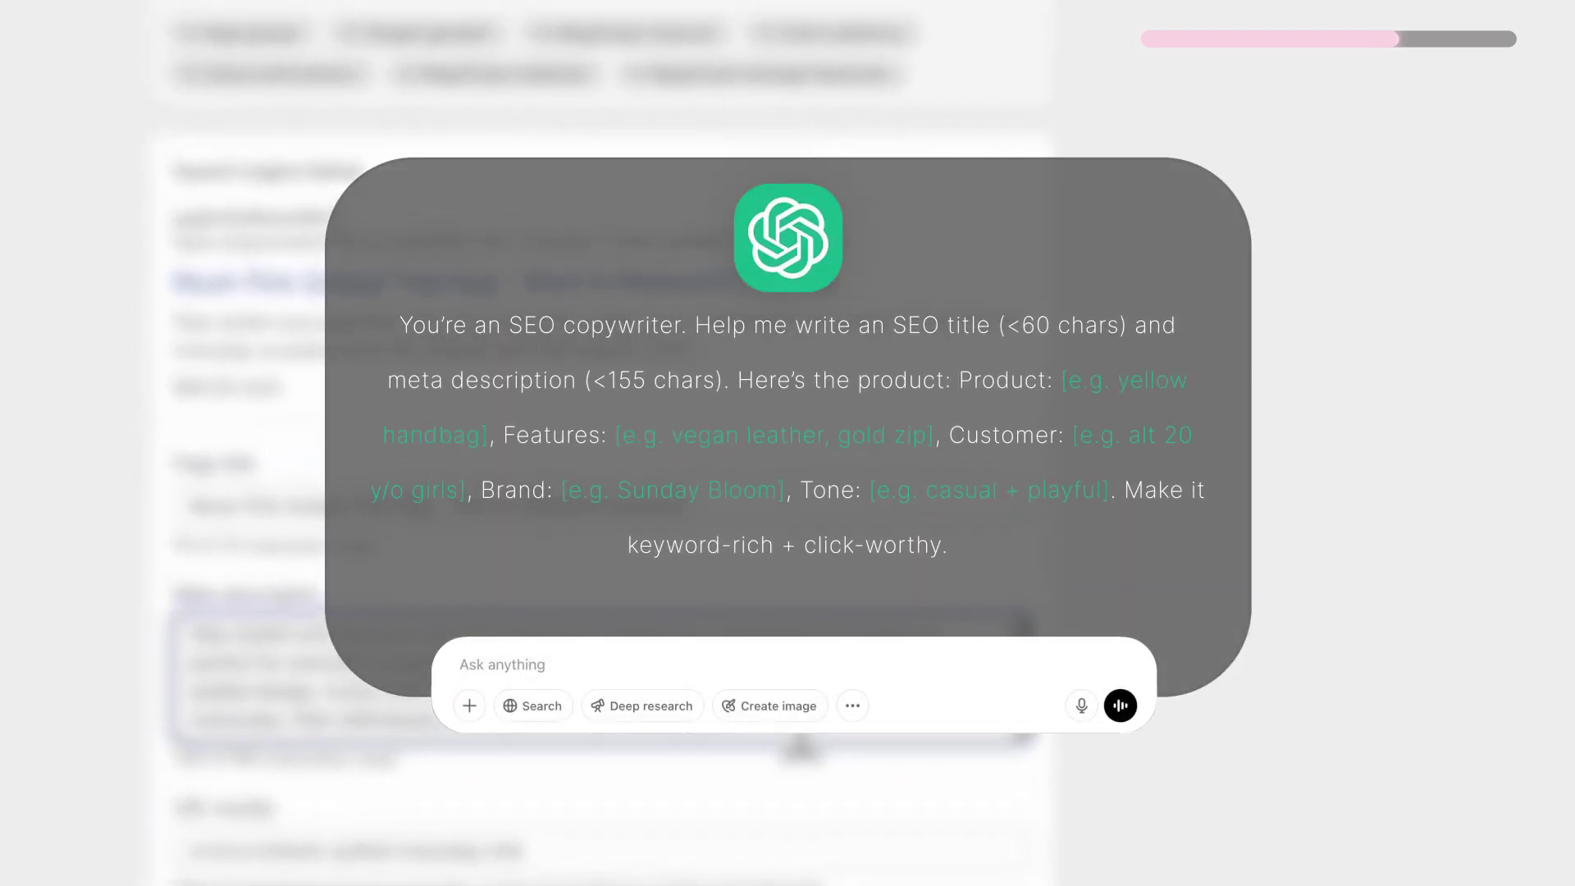
key(Tab)
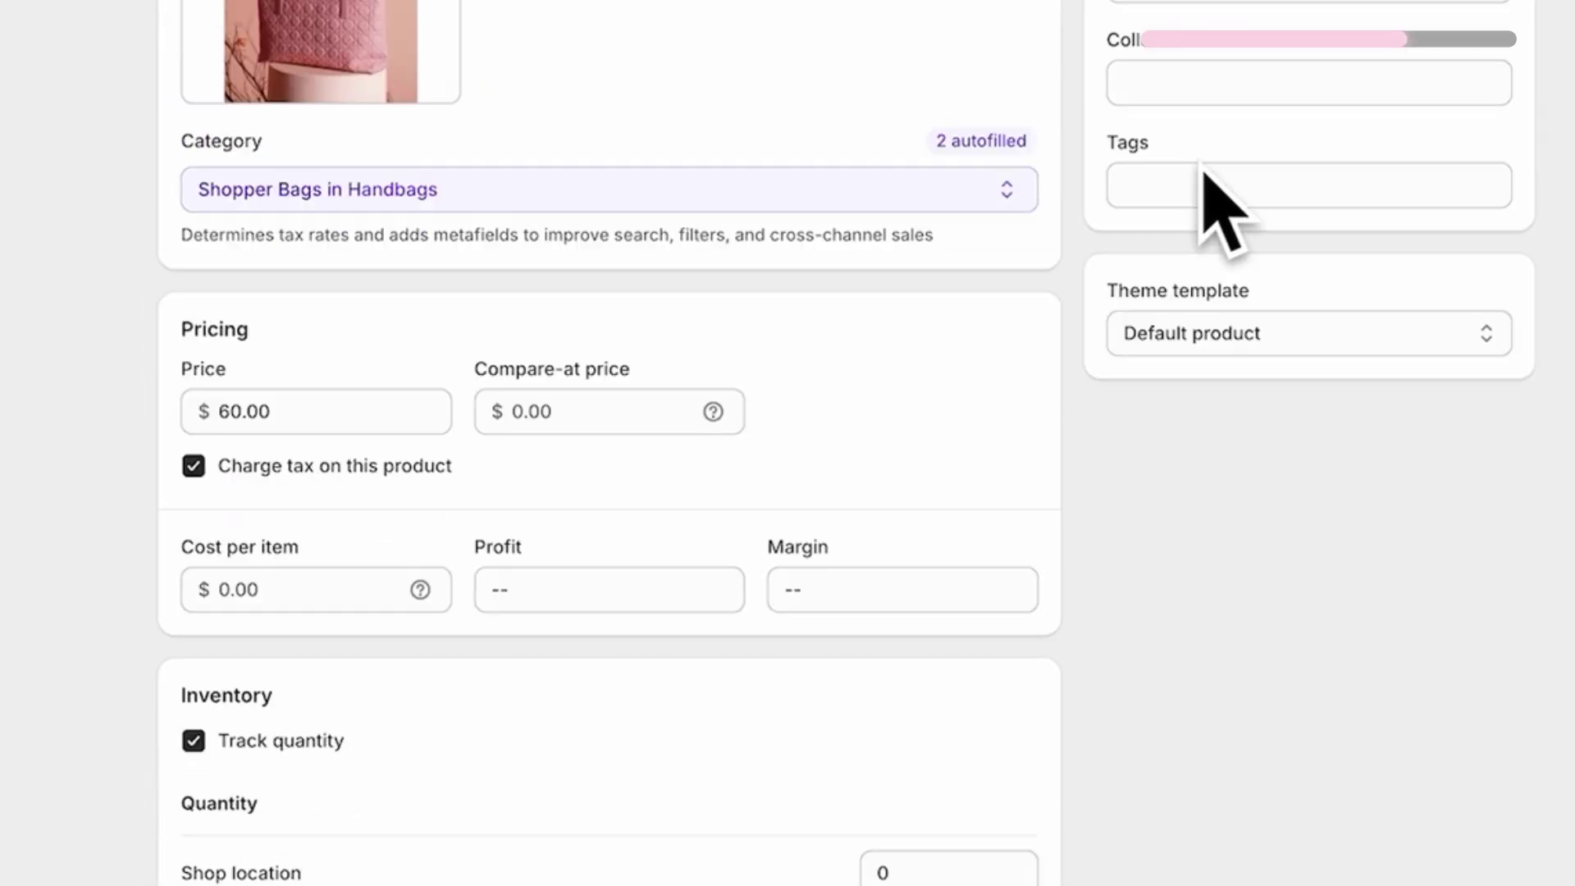
click(1106, 136)
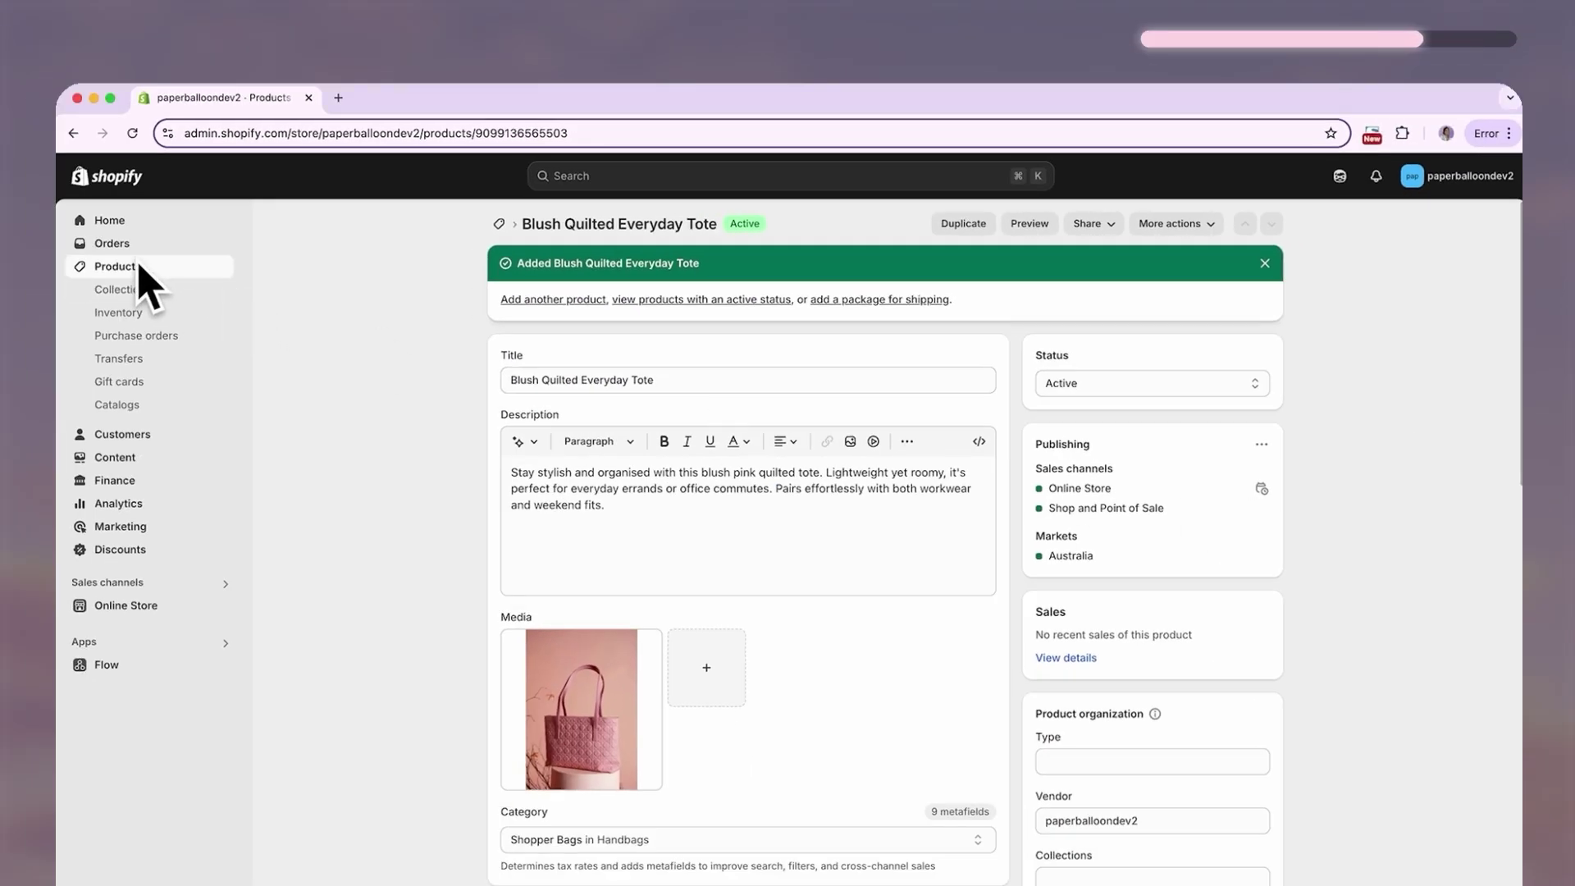
On the Inventory page, set 100 available for the tote and every other product, then save.
click(133, 266)
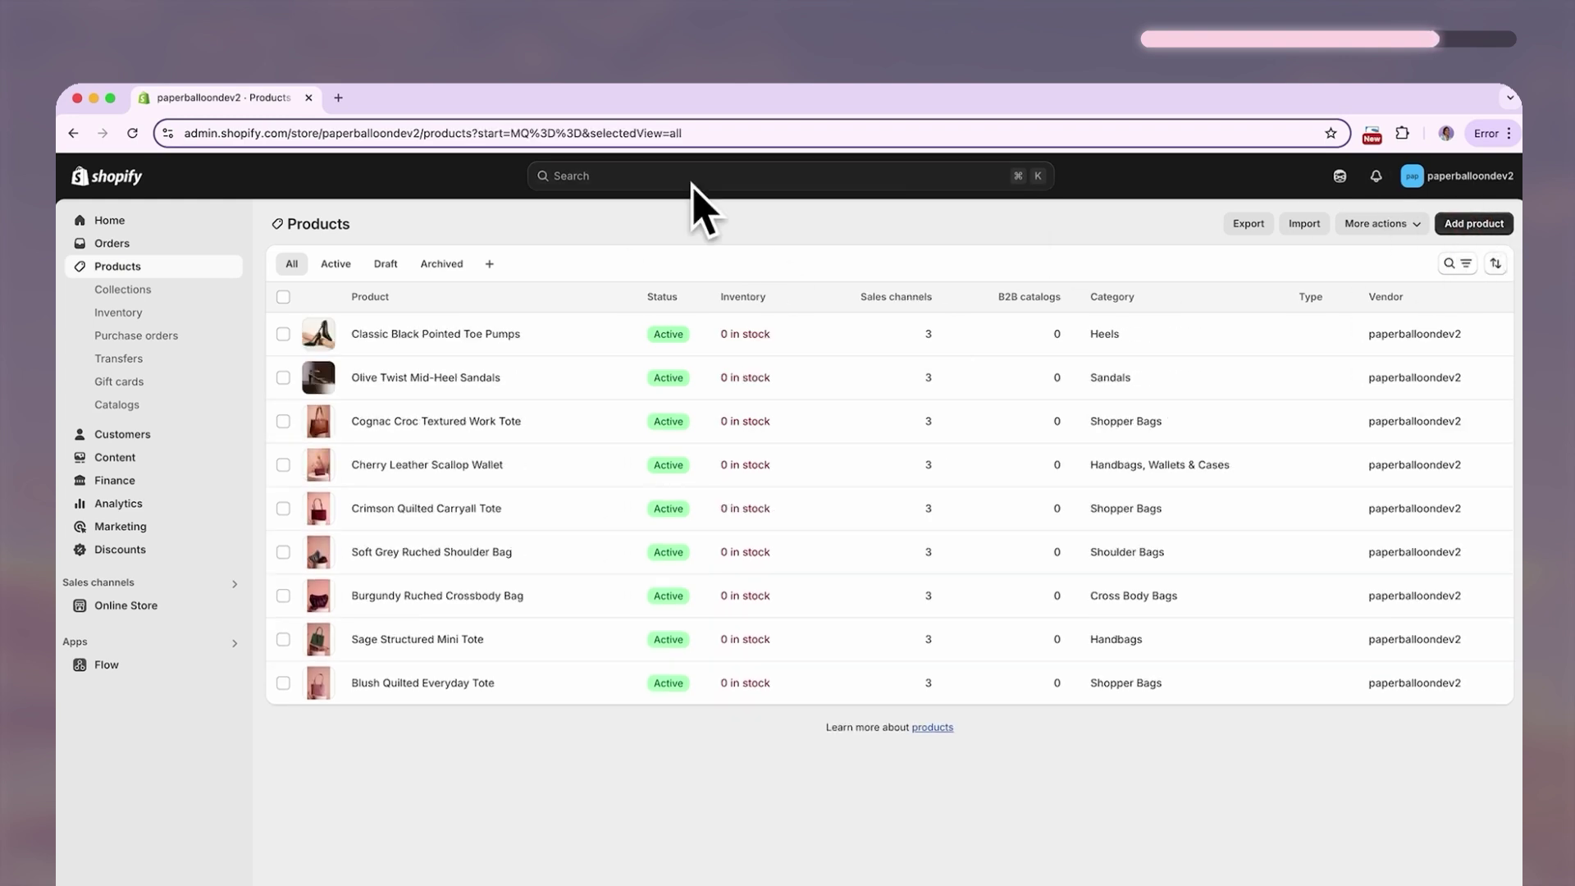
click(135, 315)
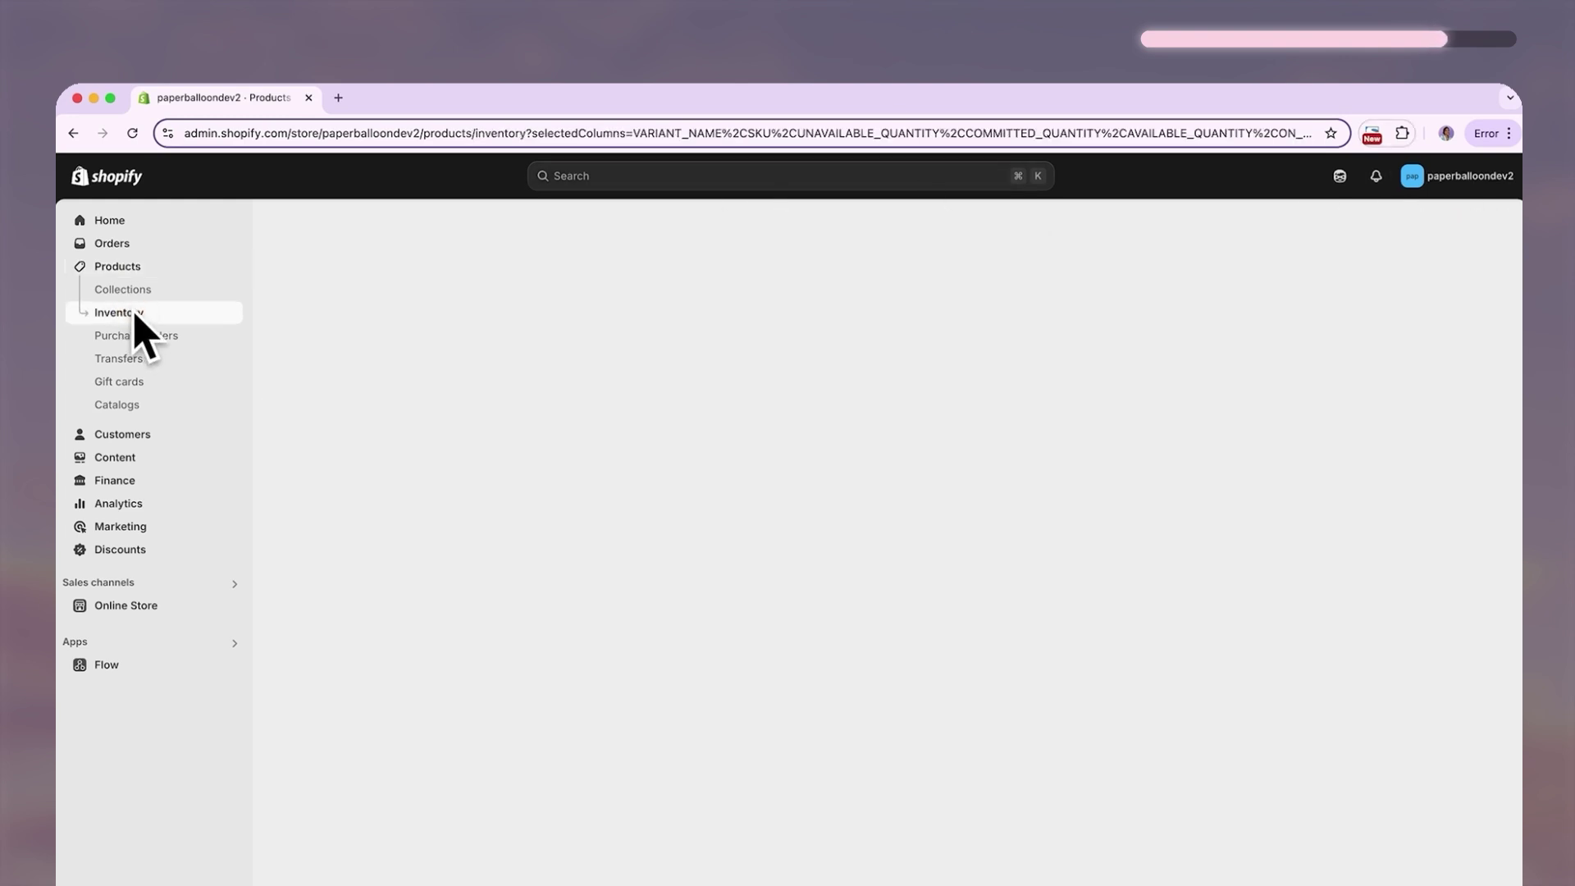
click(1186, 345)
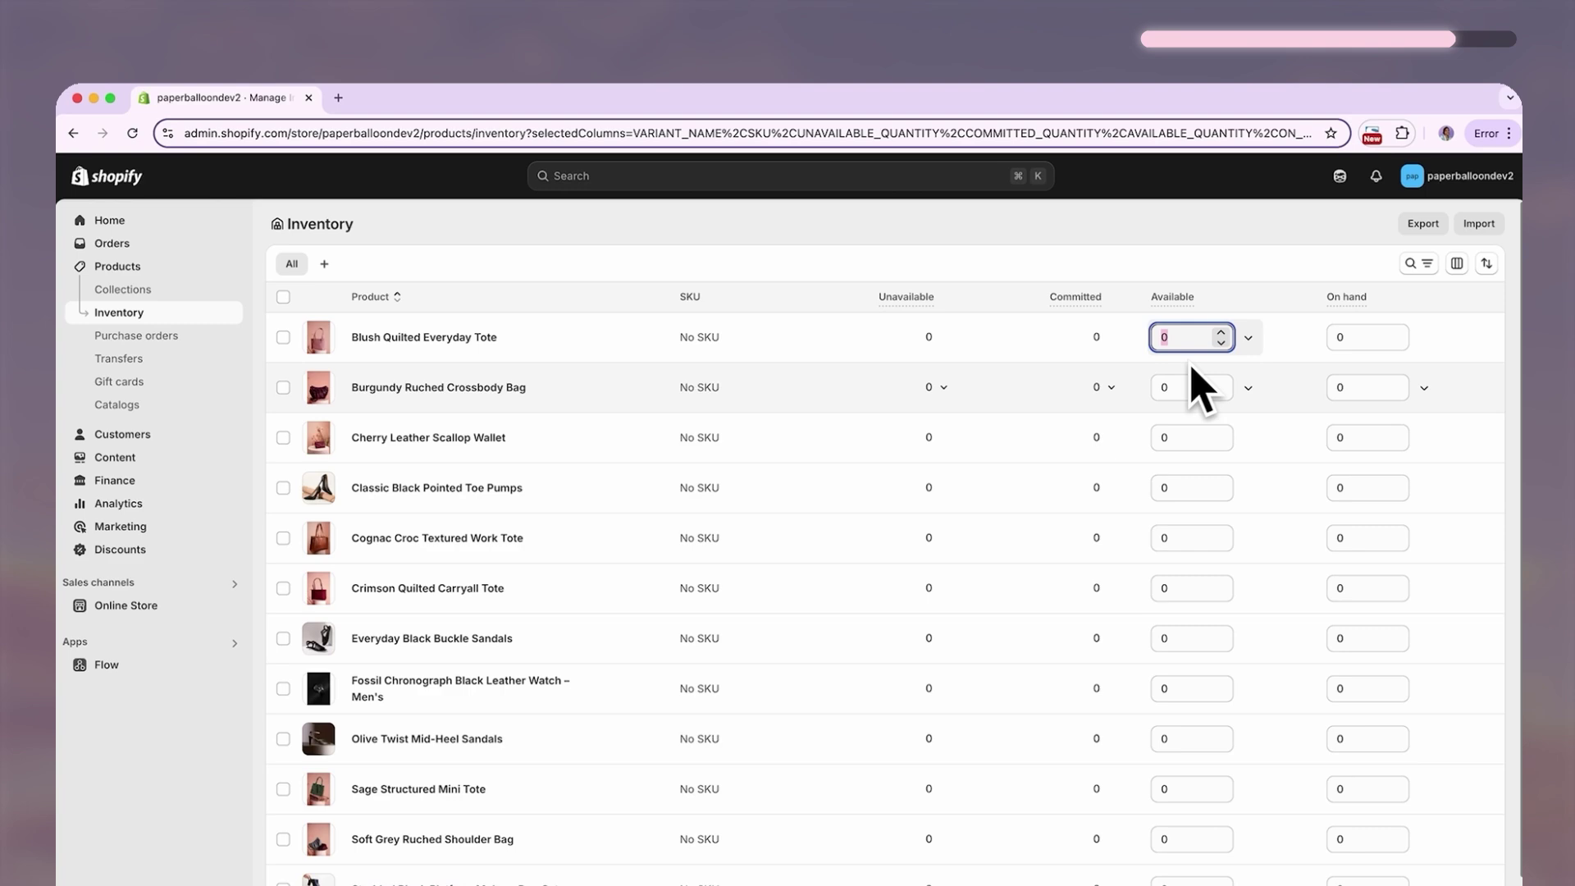
text(100)
click(1189, 487)
text(100)
click(1185, 638)
text(100)
click(1193, 838)
text(100)
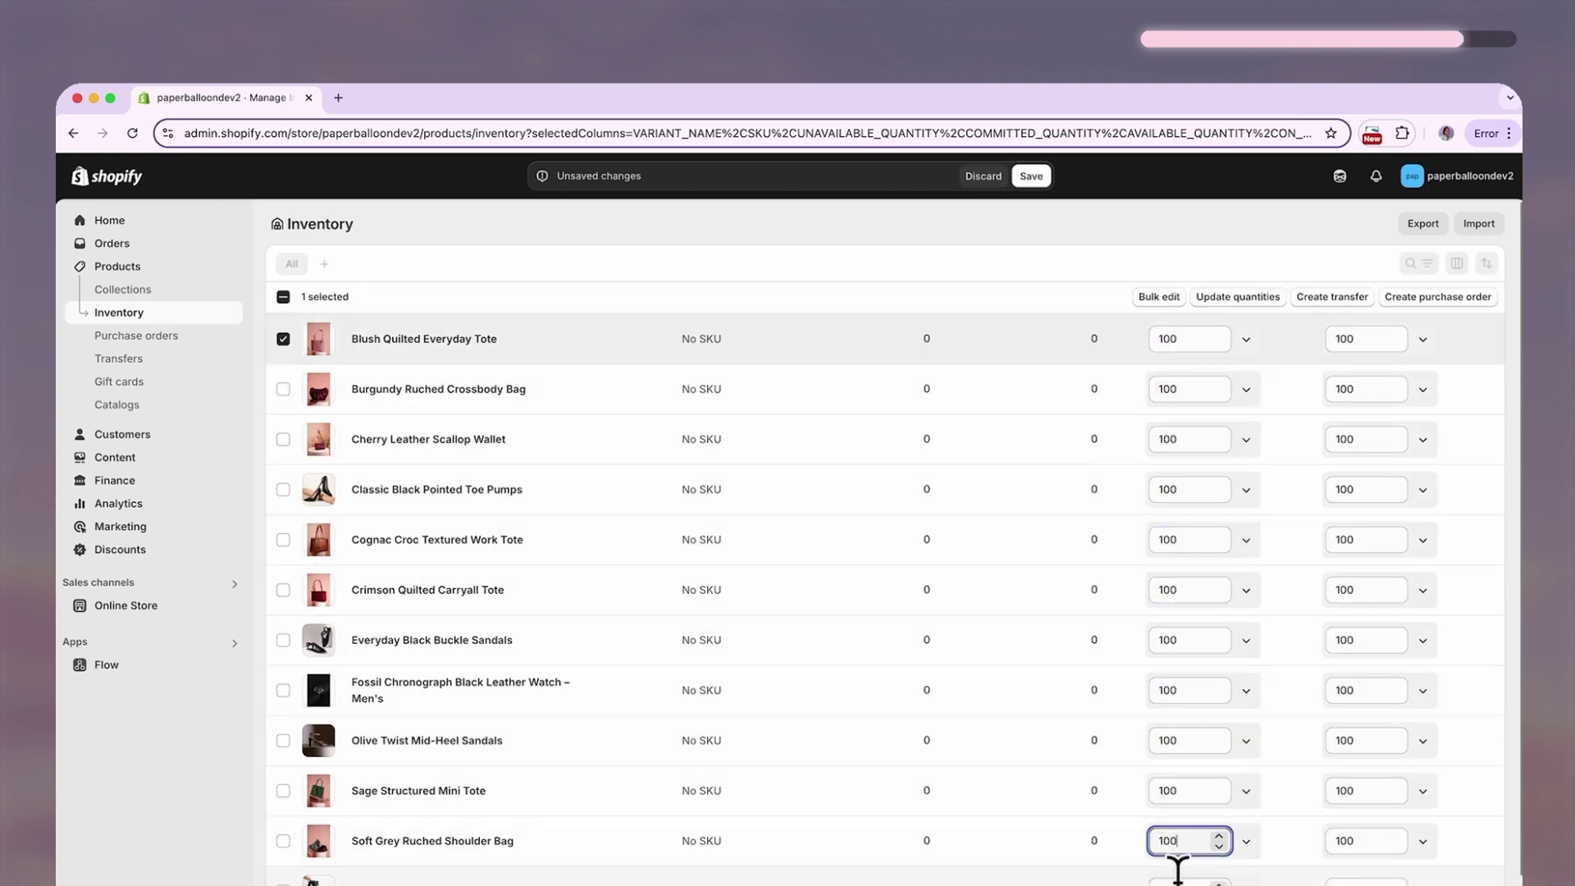
click(1027, 176)
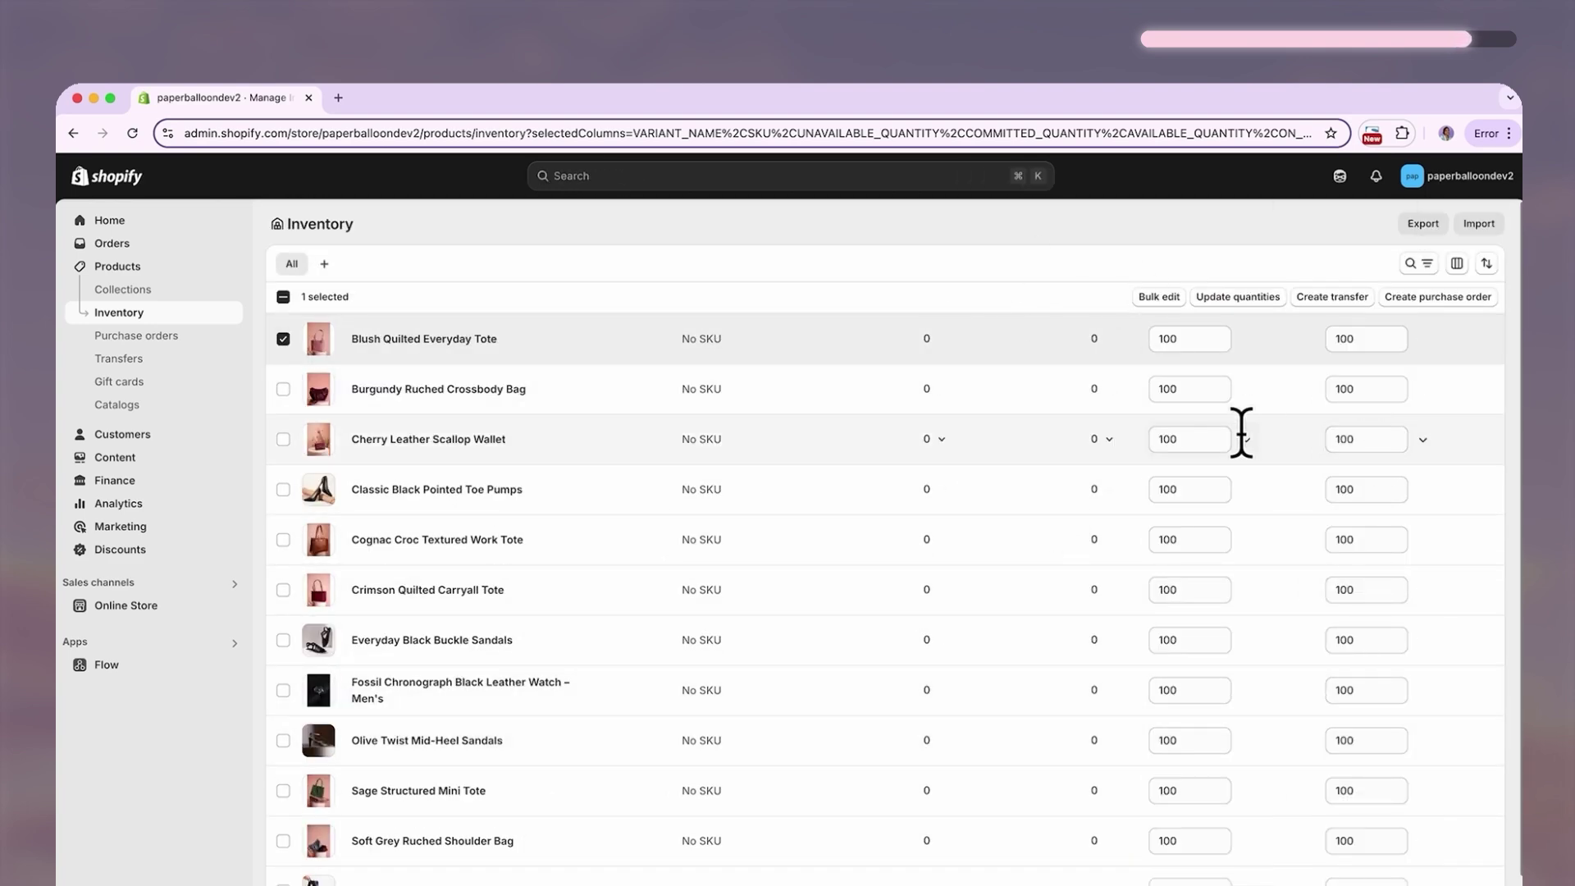
Preview the Everyday Black Buckle Sandals page on the online store and scroll through it.
click(115, 266)
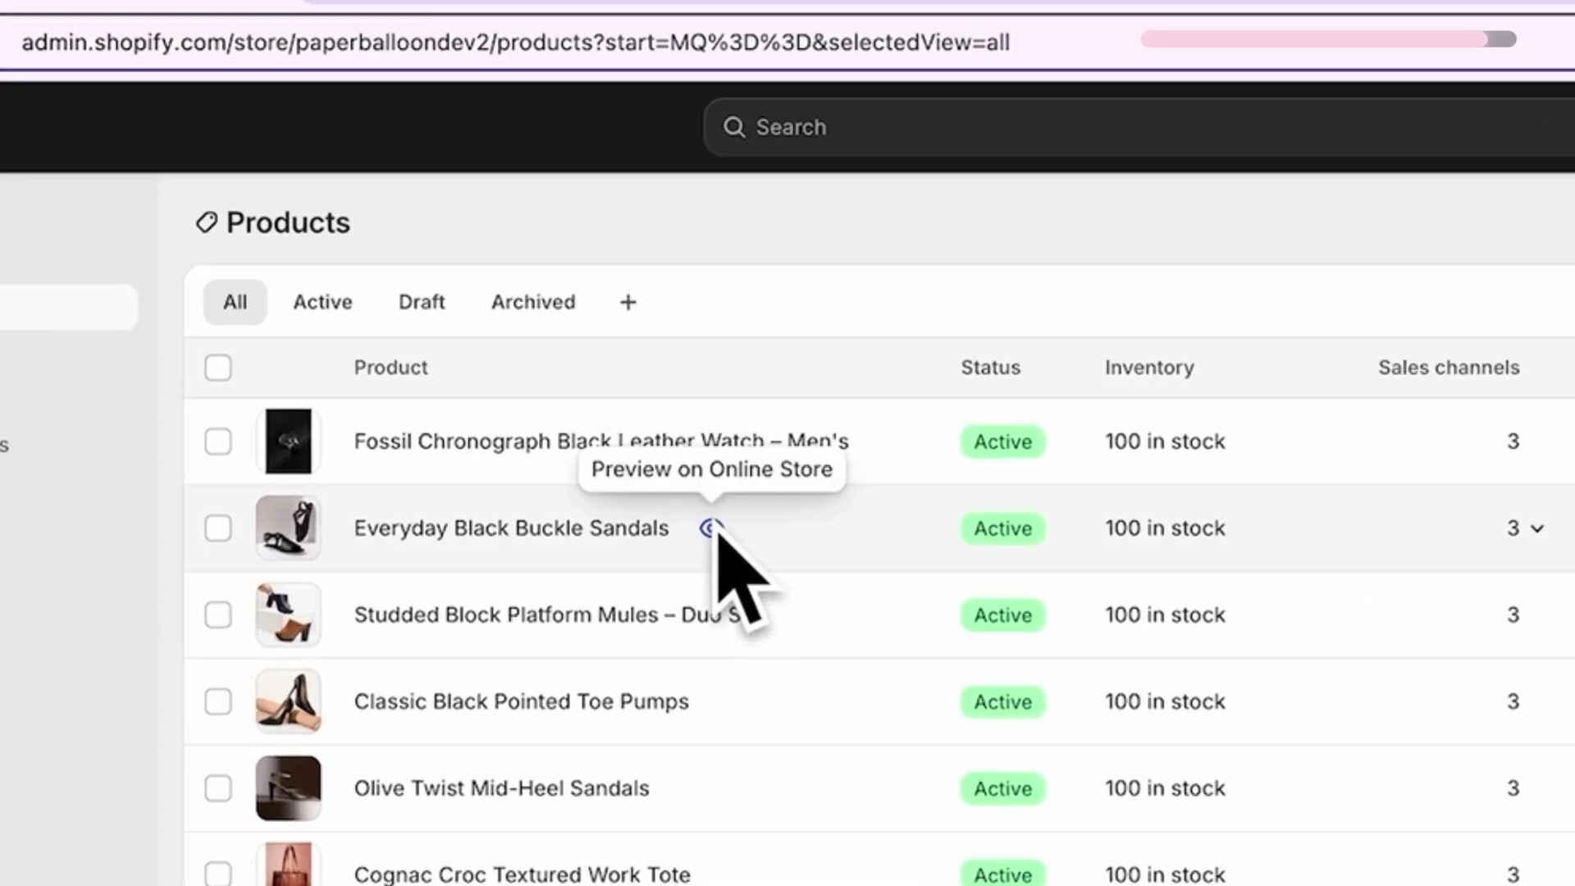
click(711, 527)
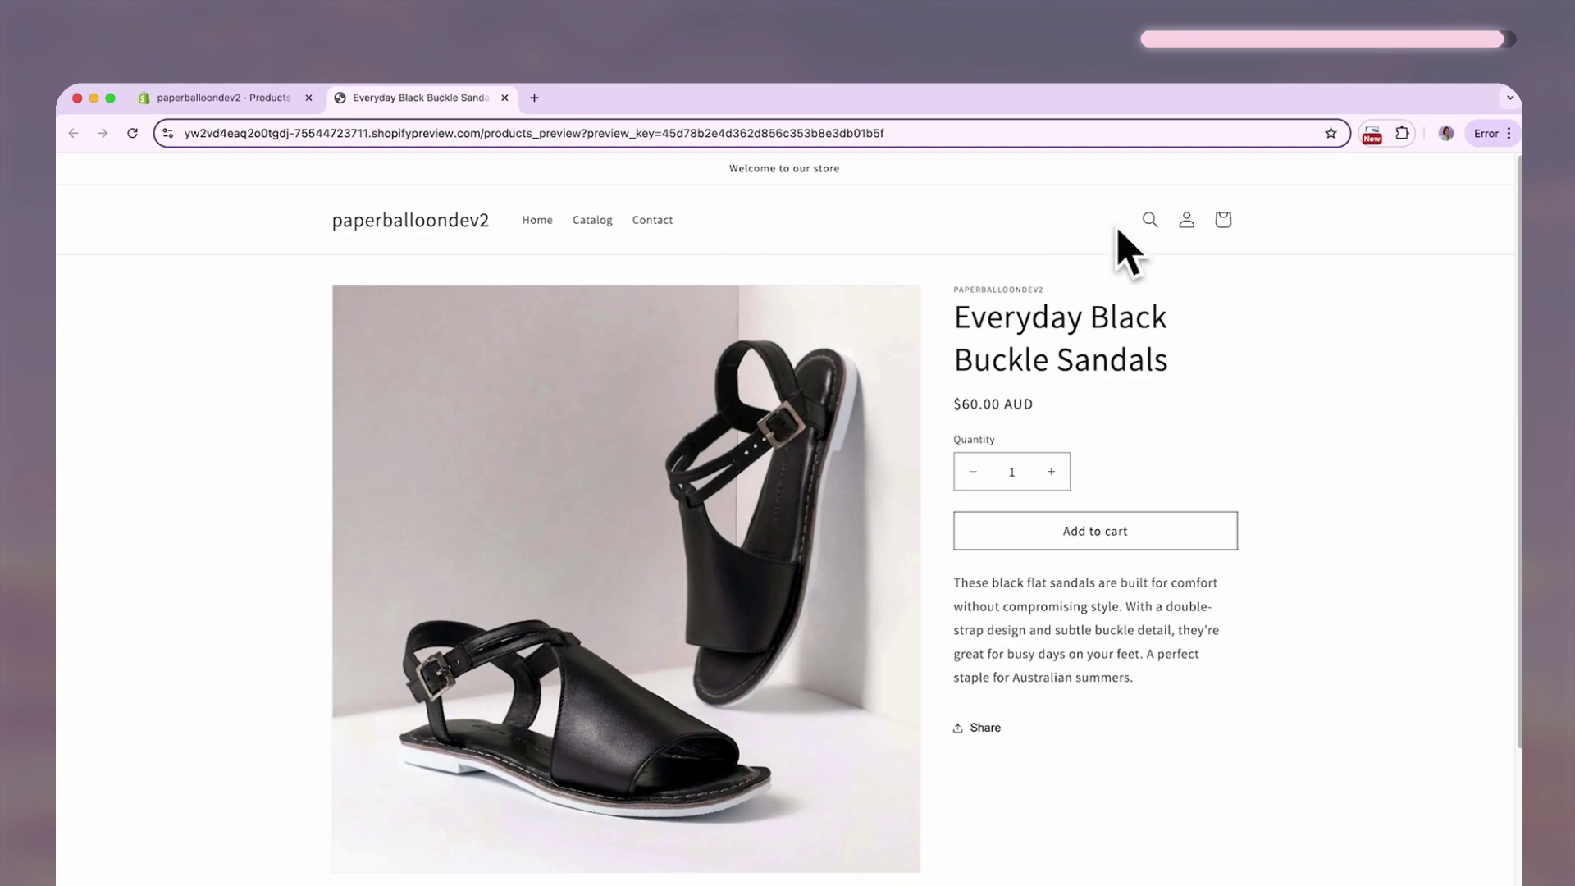
scroll(1361, 693, down, 3)
scroll(1361, 693, up, 2)
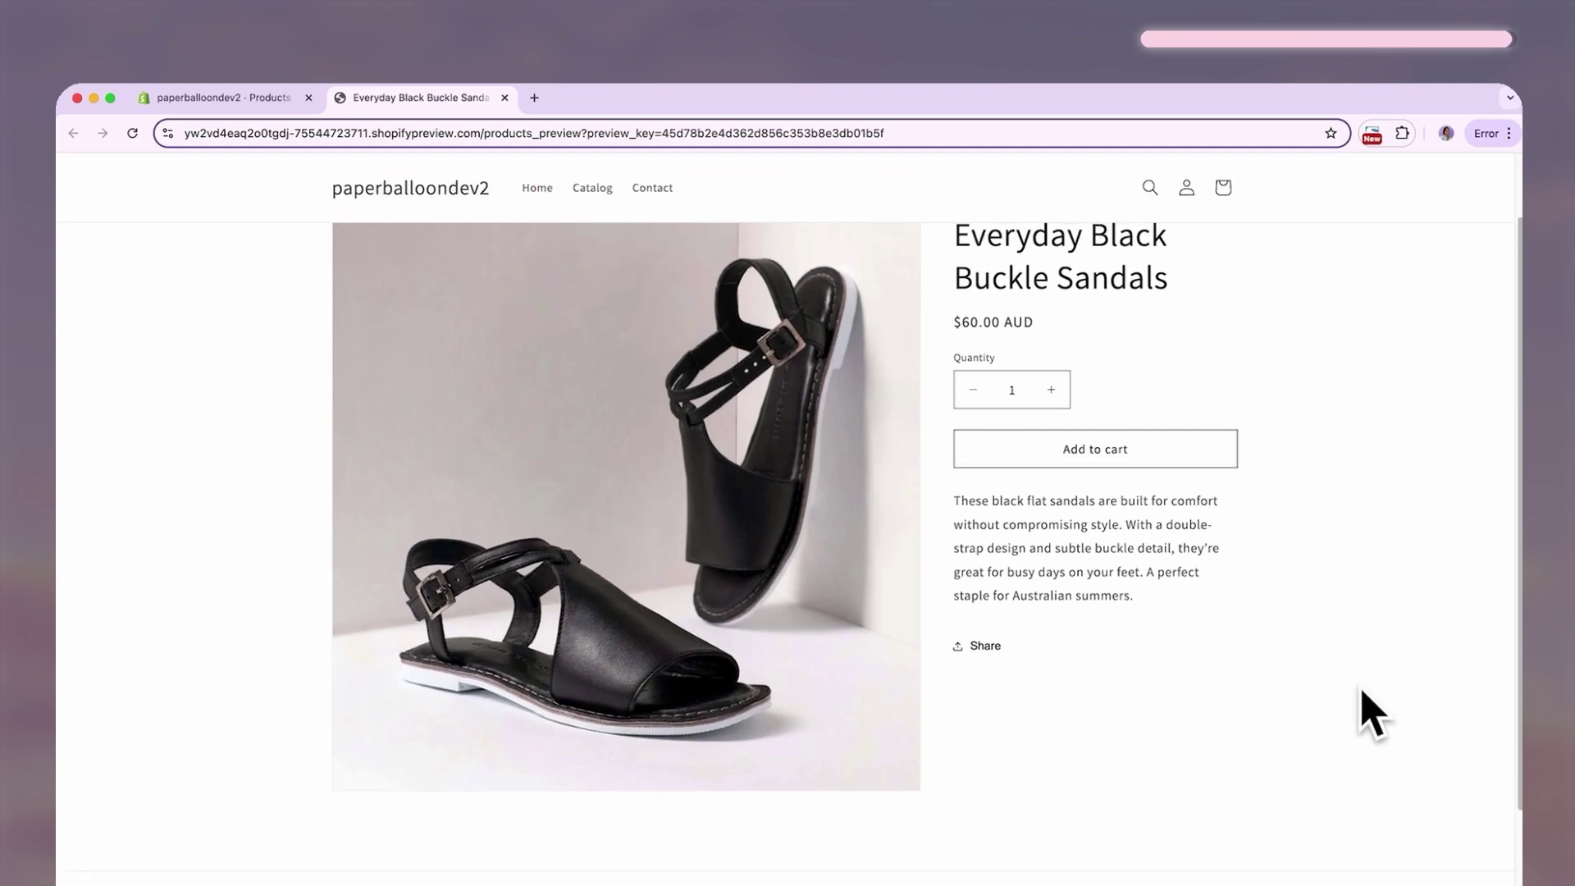
scroll(1365, 711, down, 2)
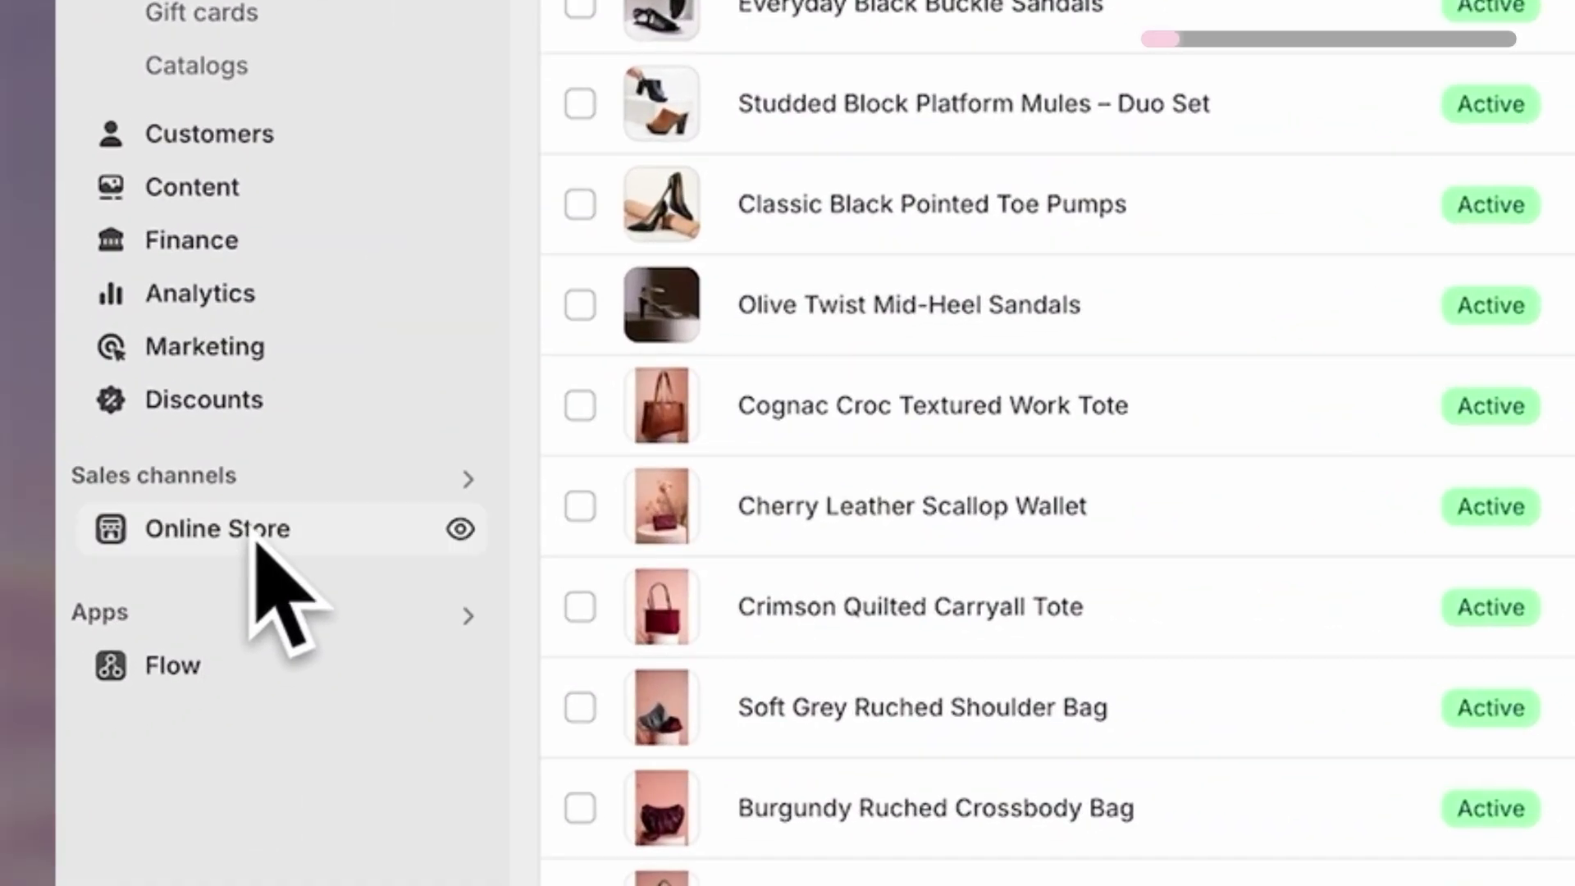
Browse the Theme Store, viewing the Concept theme's dark colour style.
click(217, 528)
scroll(1349, 779, down, 3)
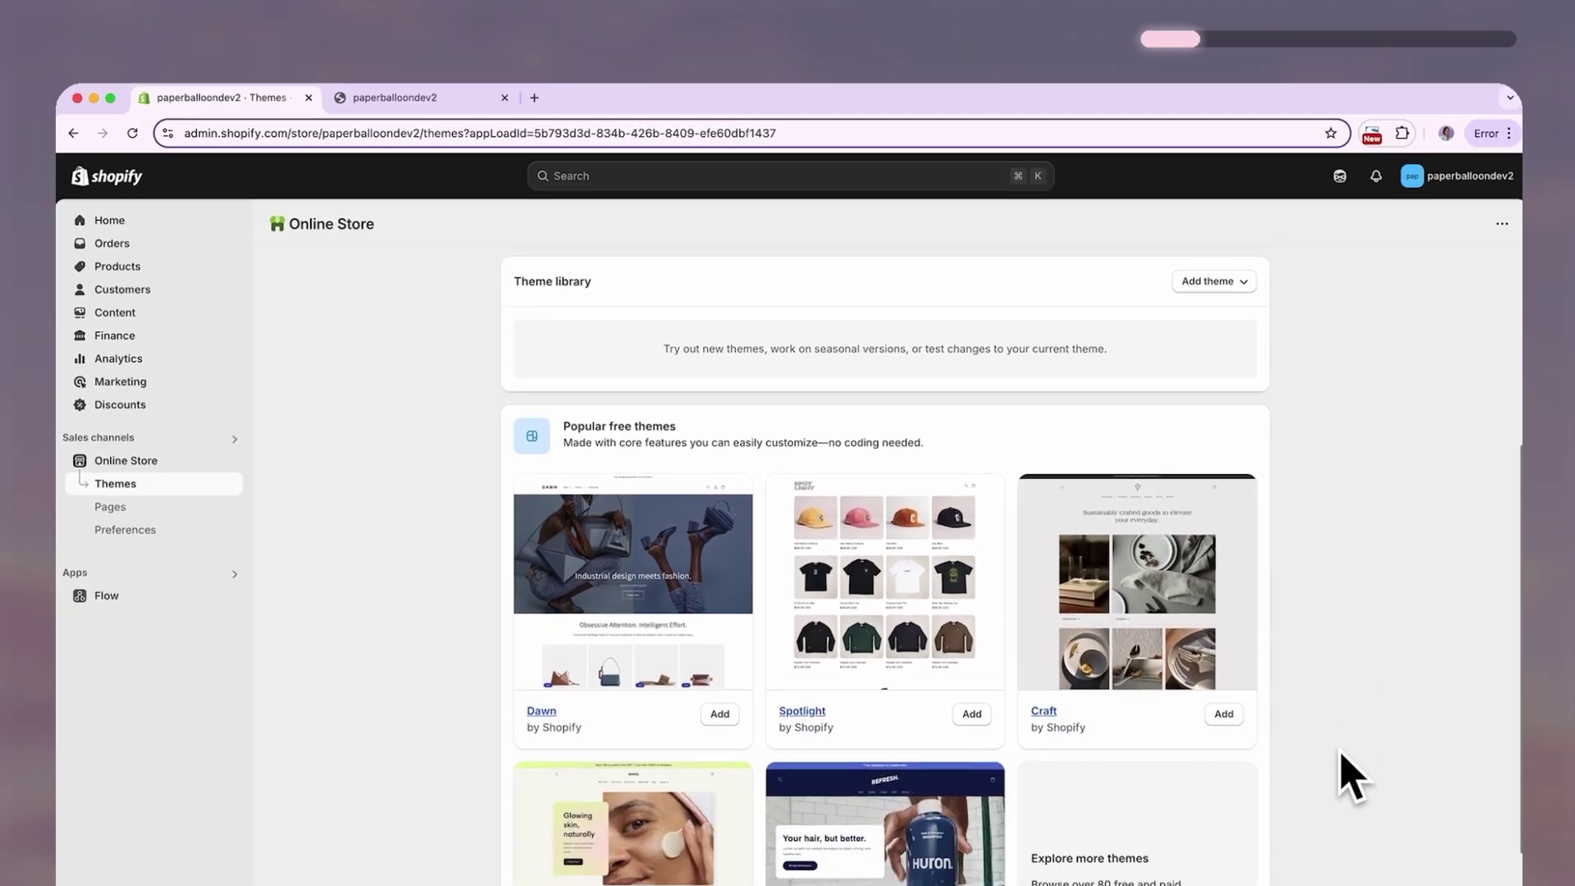
scroll(1349, 779, down, 2)
click(1079, 785)
scroll(835, 533, down, 3)
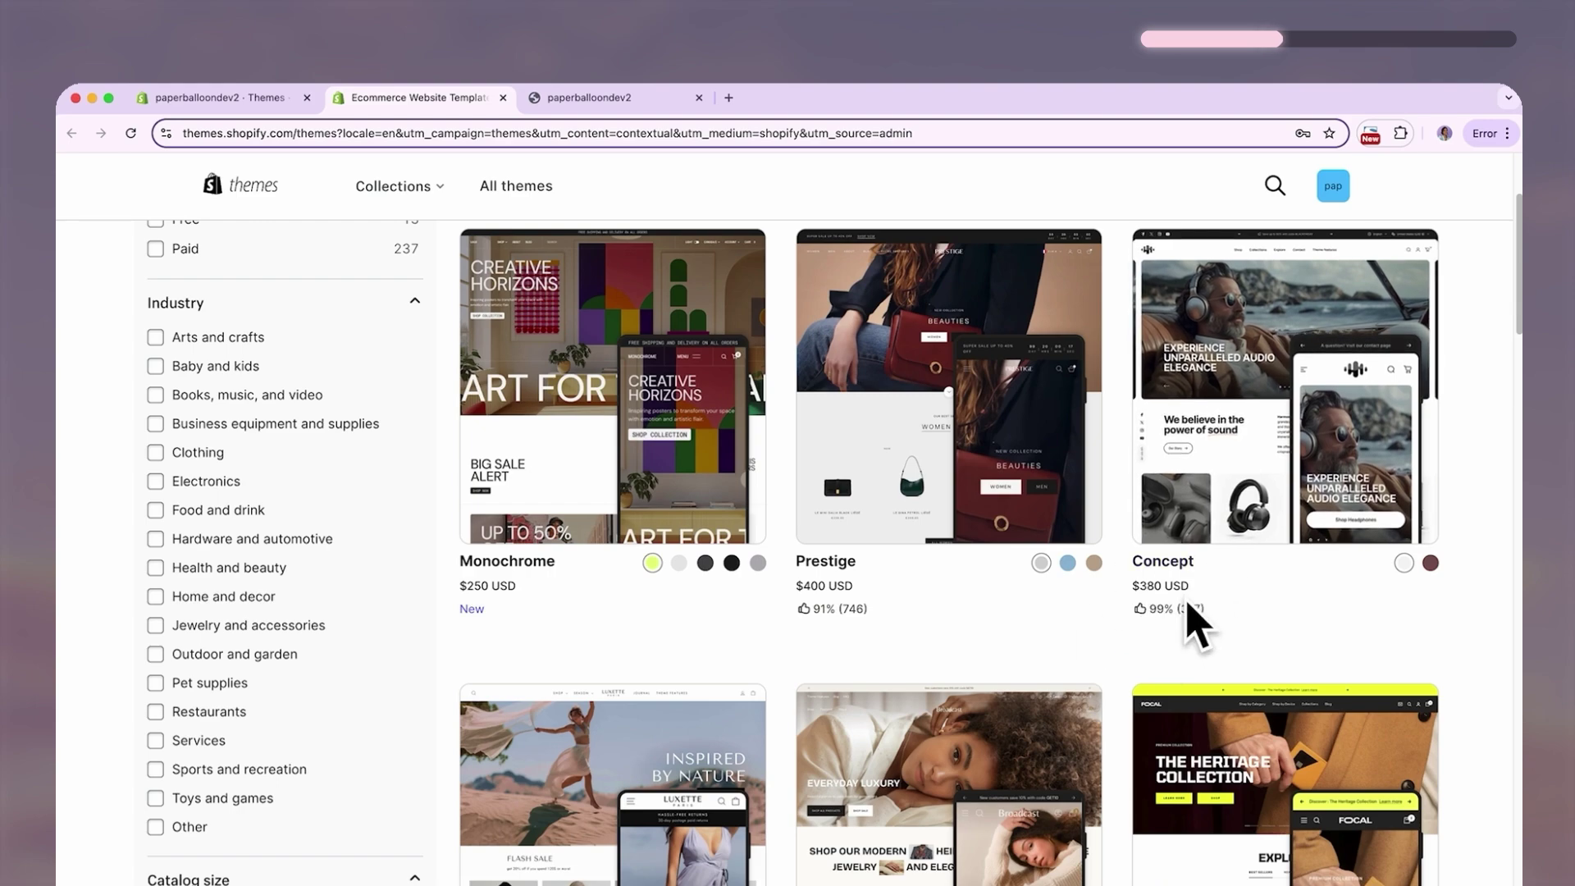
click(1430, 563)
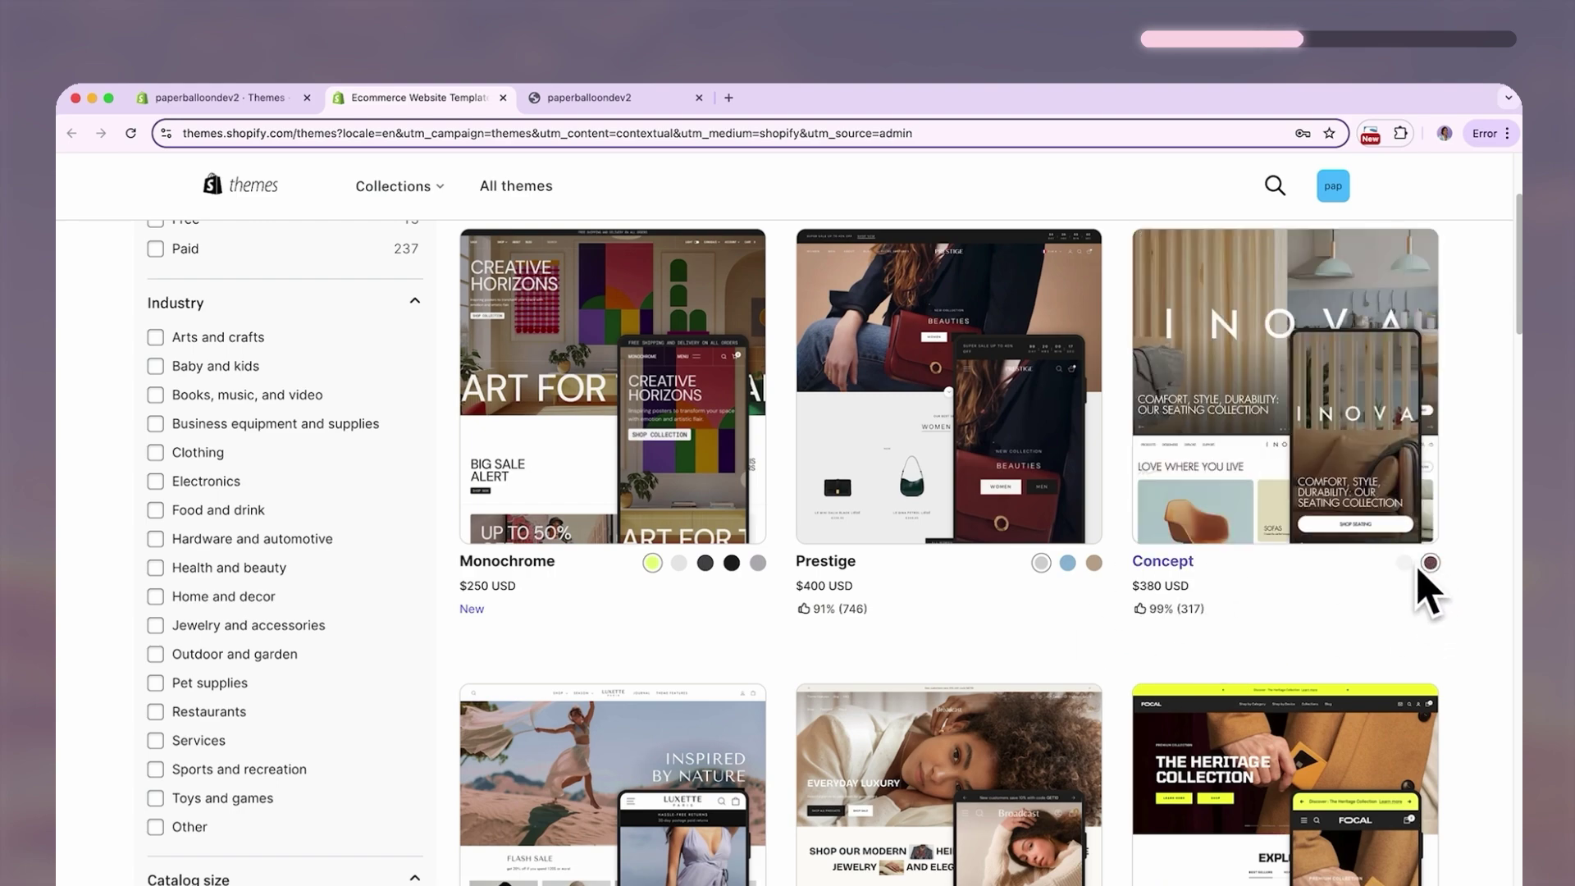
scroll(1394, 615, down, 5)
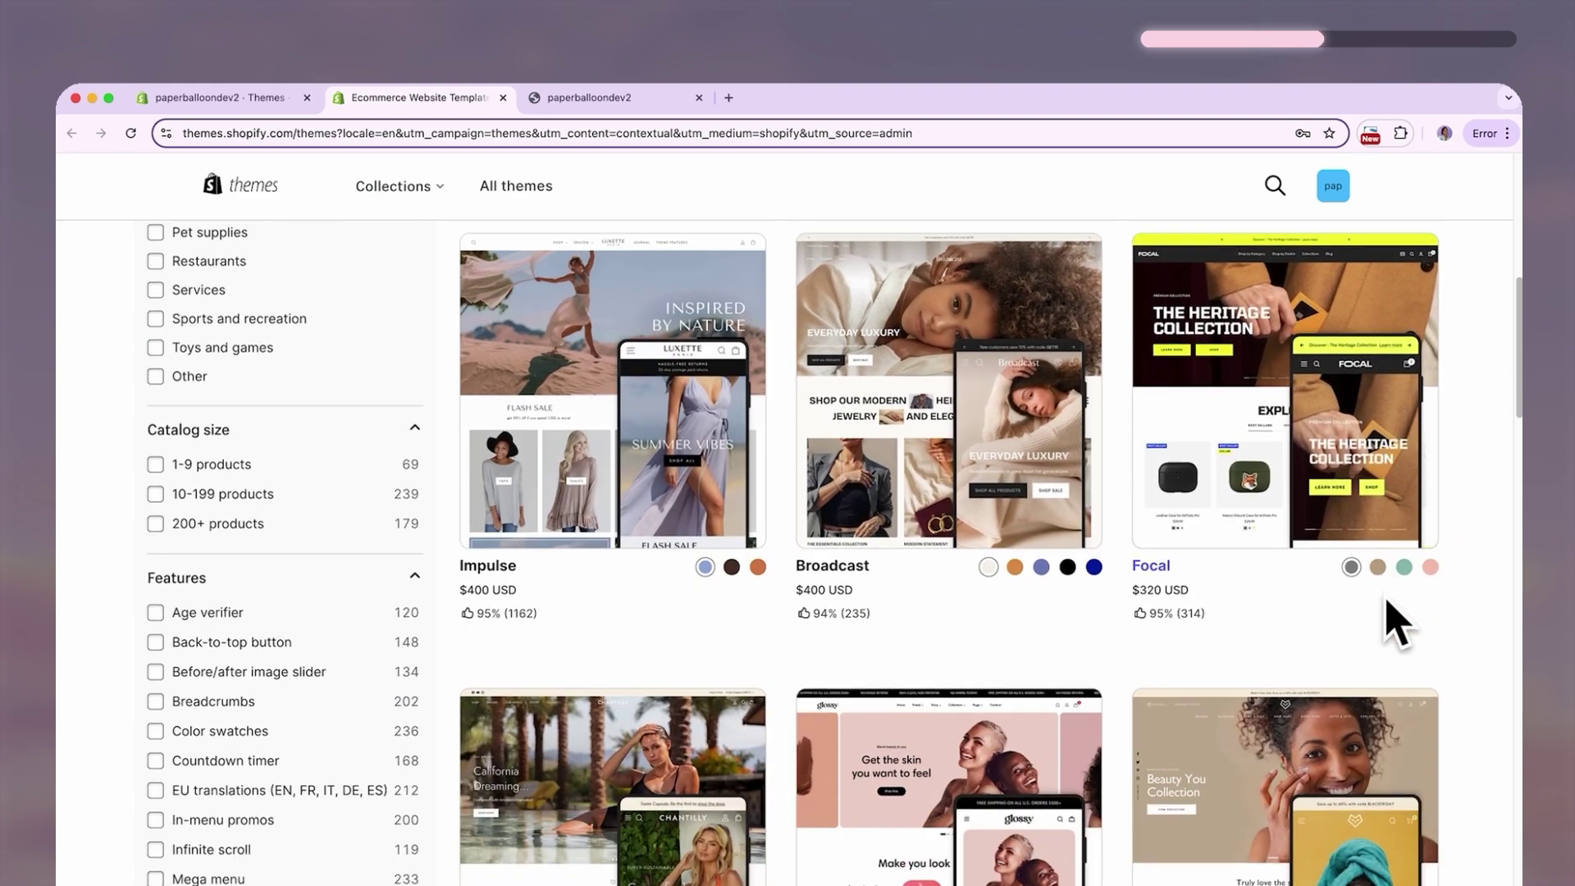
scroll(1395, 624, down, 12)
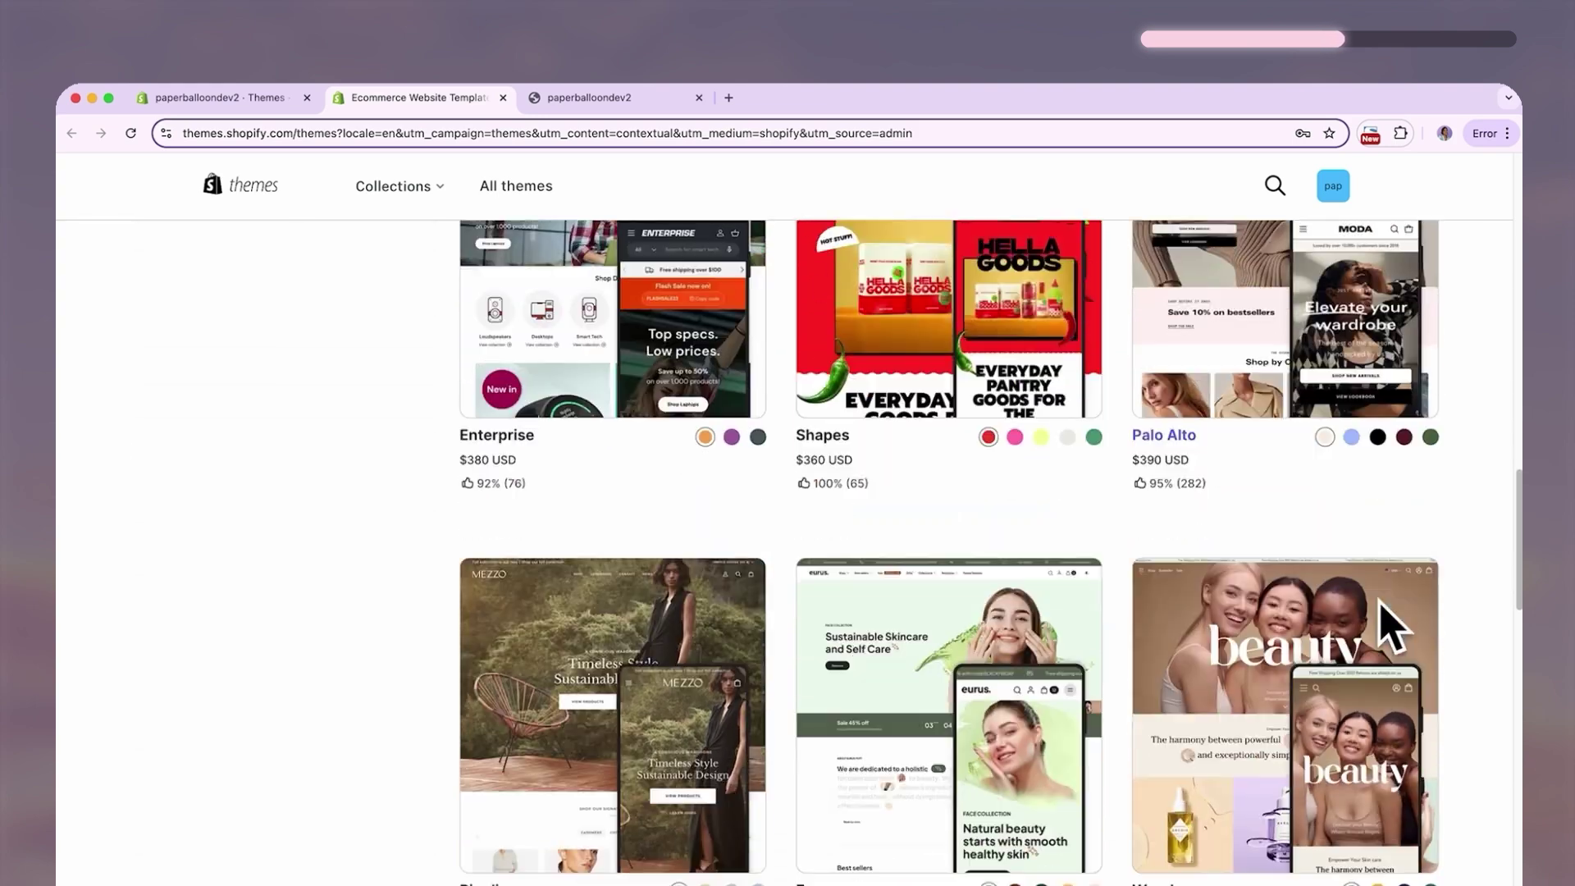
scroll(1388, 630, down, 8)
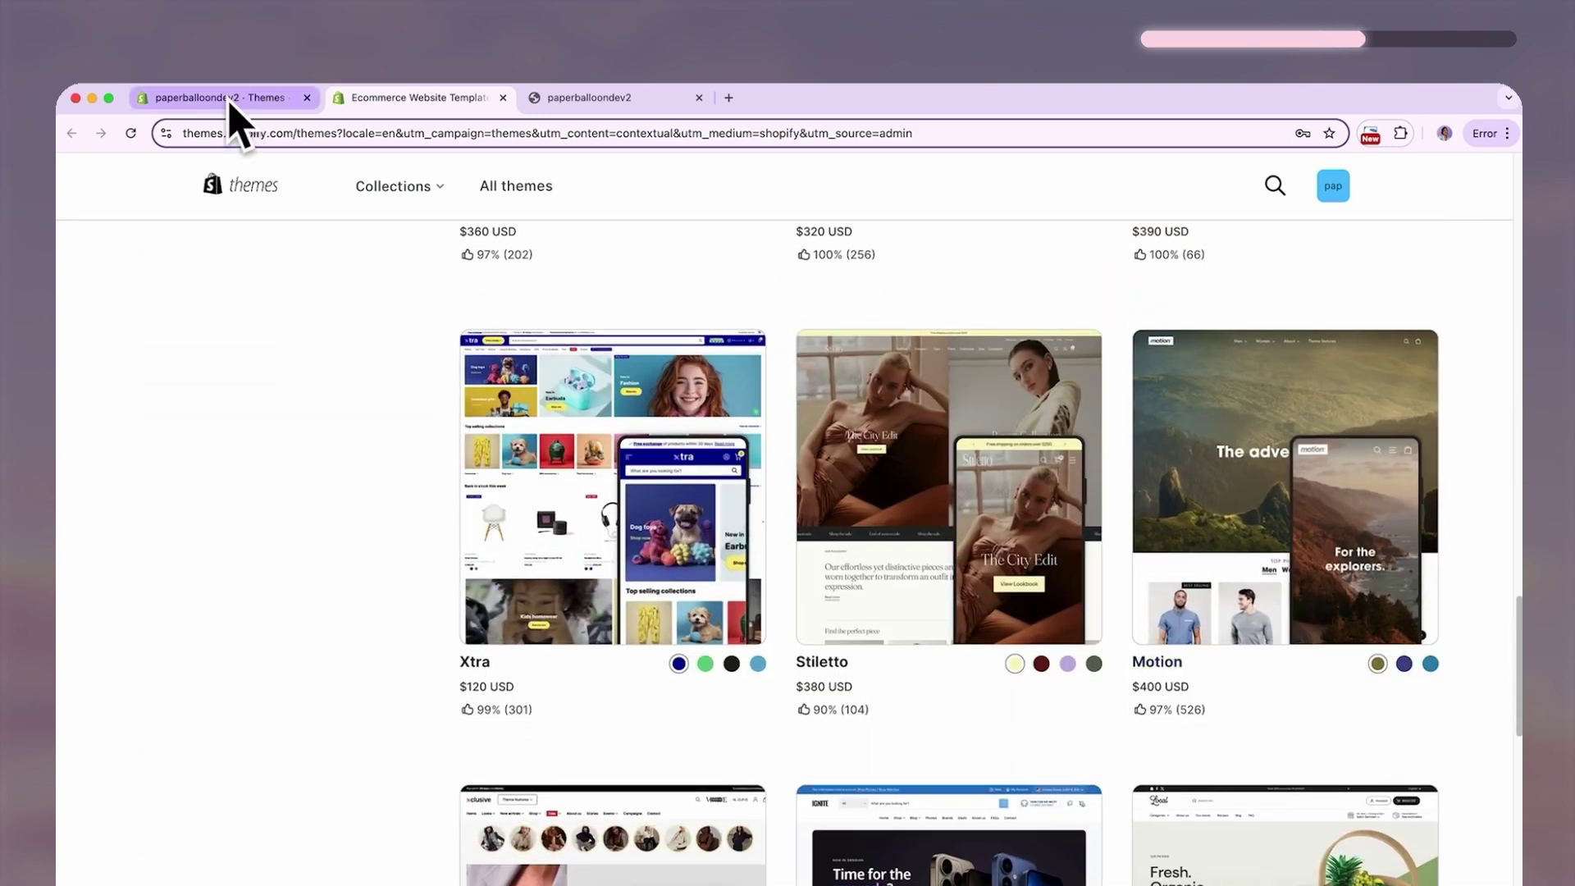
Back on the themes page, preview the newly added Craft theme, then the current Dawn theme.
click(235, 113)
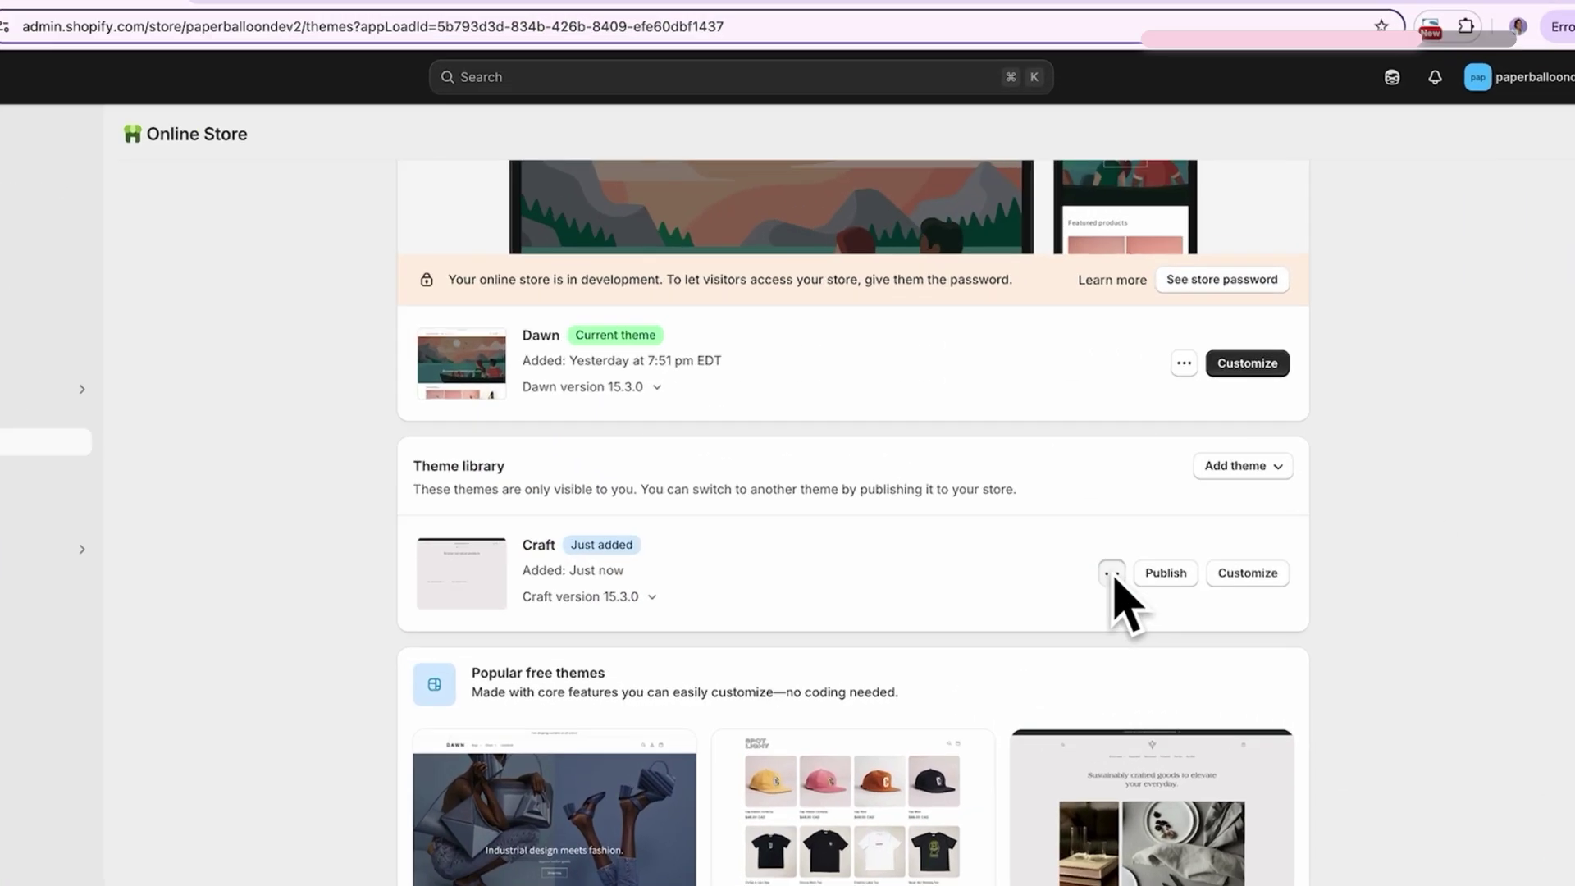
click(1112, 574)
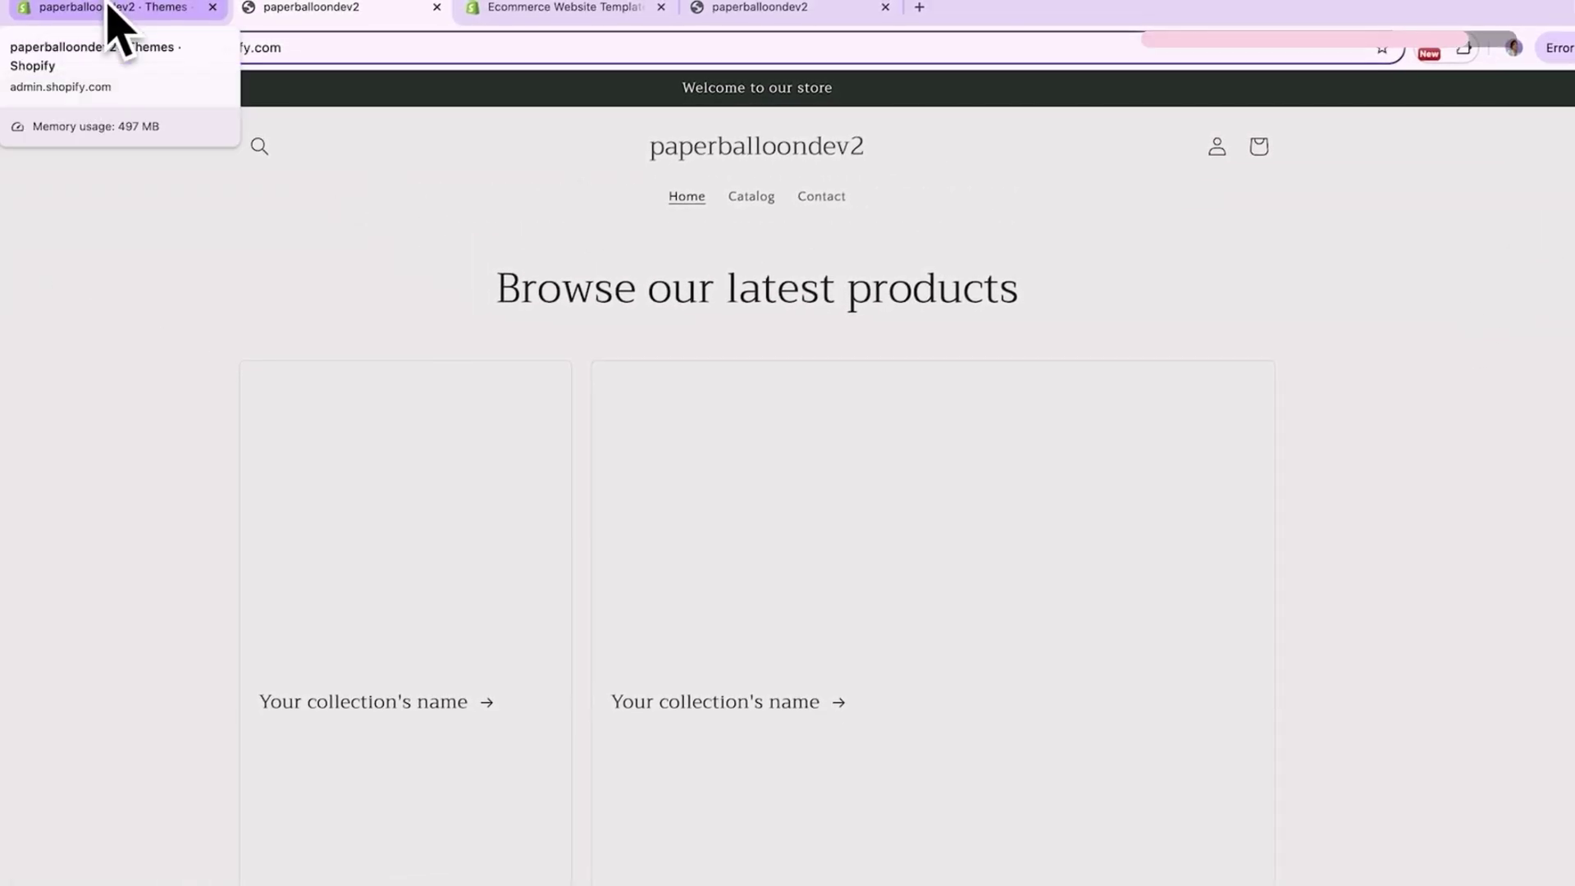
click(107, 10)
scroll(1197, 587, up, 3)
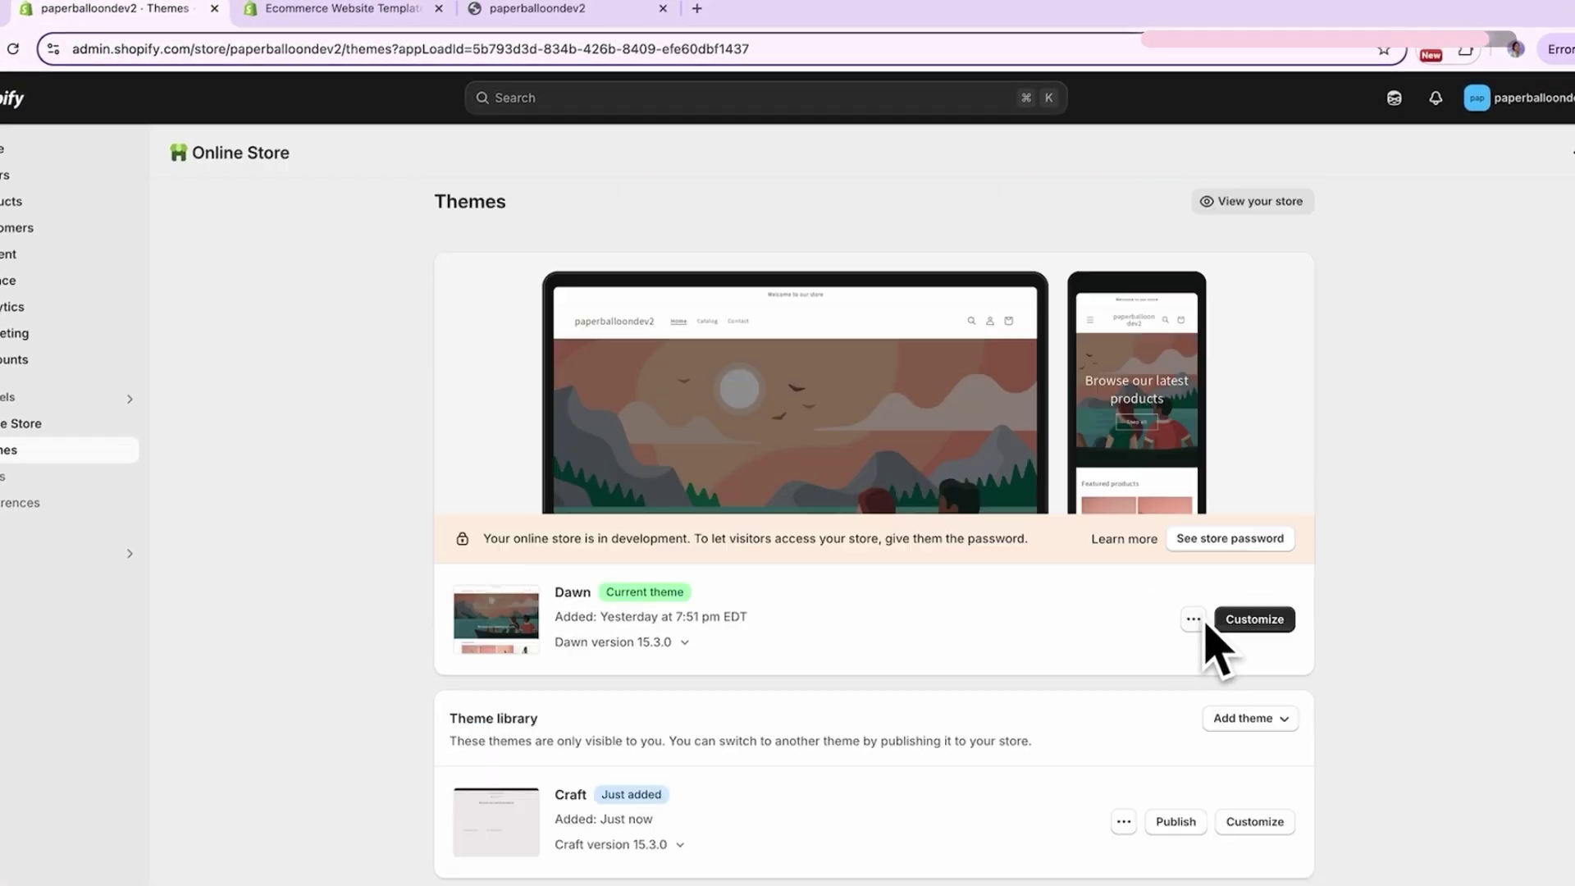
click(1188, 618)
click(1063, 653)
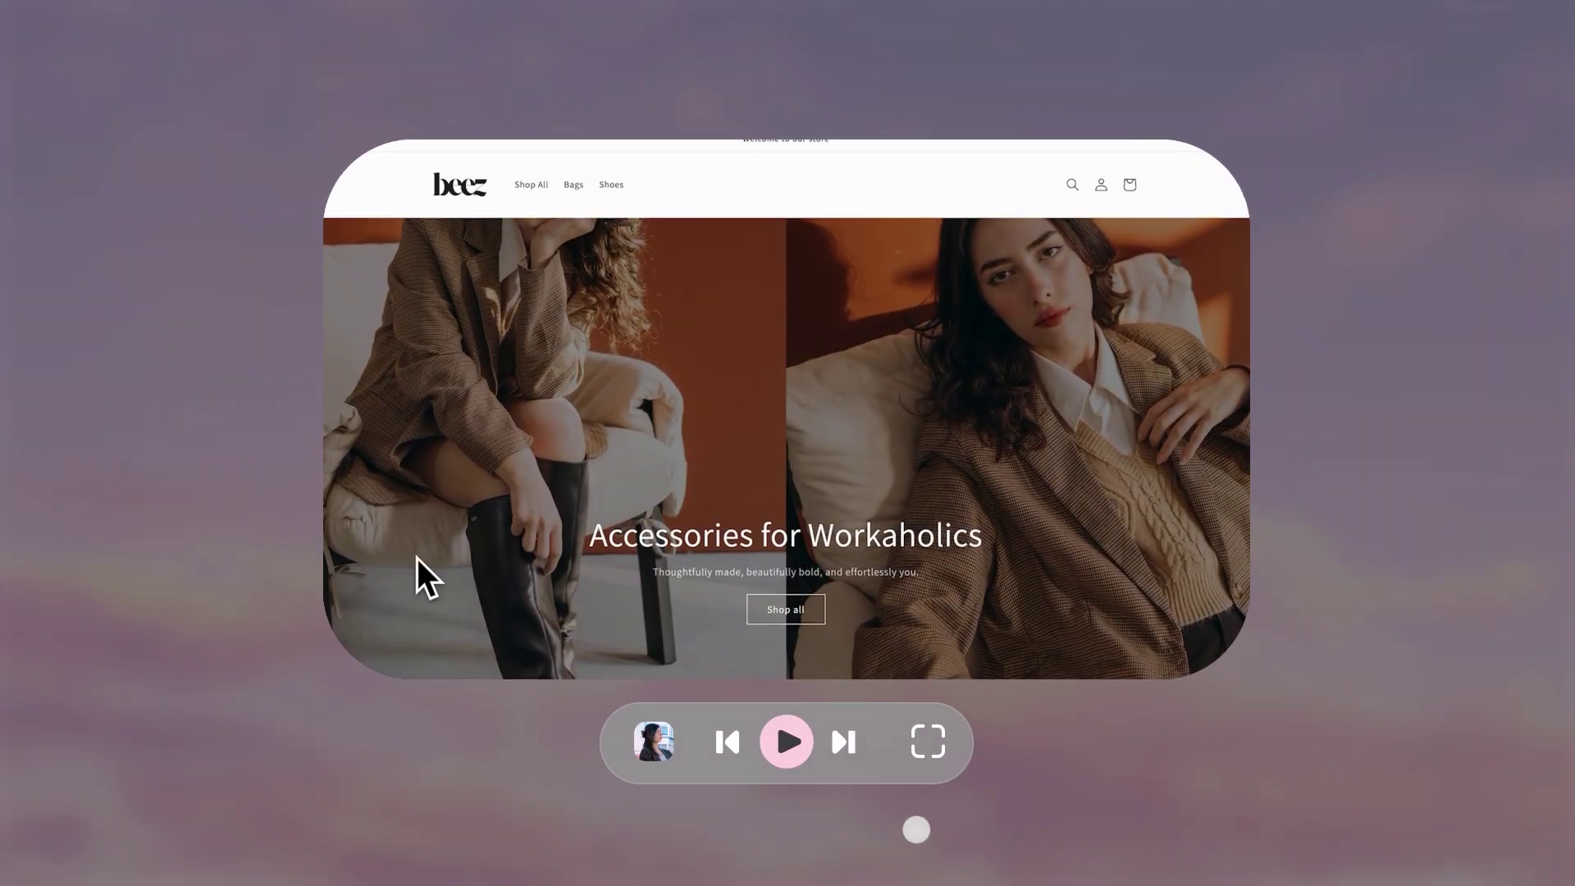
Open the Dawn home page in the theme editor with the Image banner section selected.
scroll(1056, 509, down, 2)
scroll(1052, 490, down, 3)
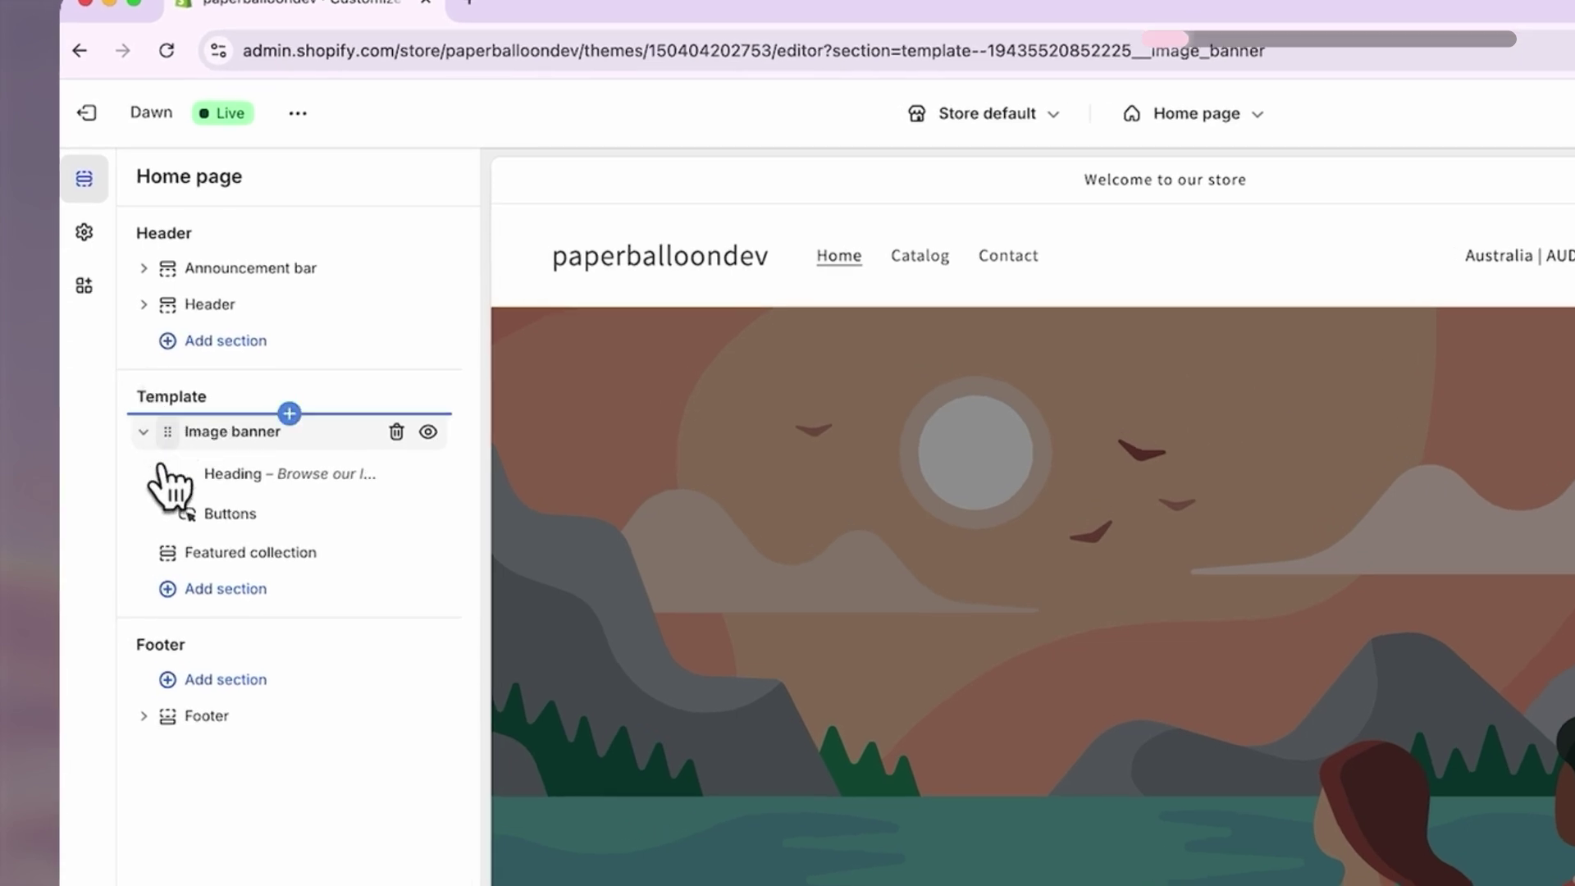
mouse_move(262, 535)
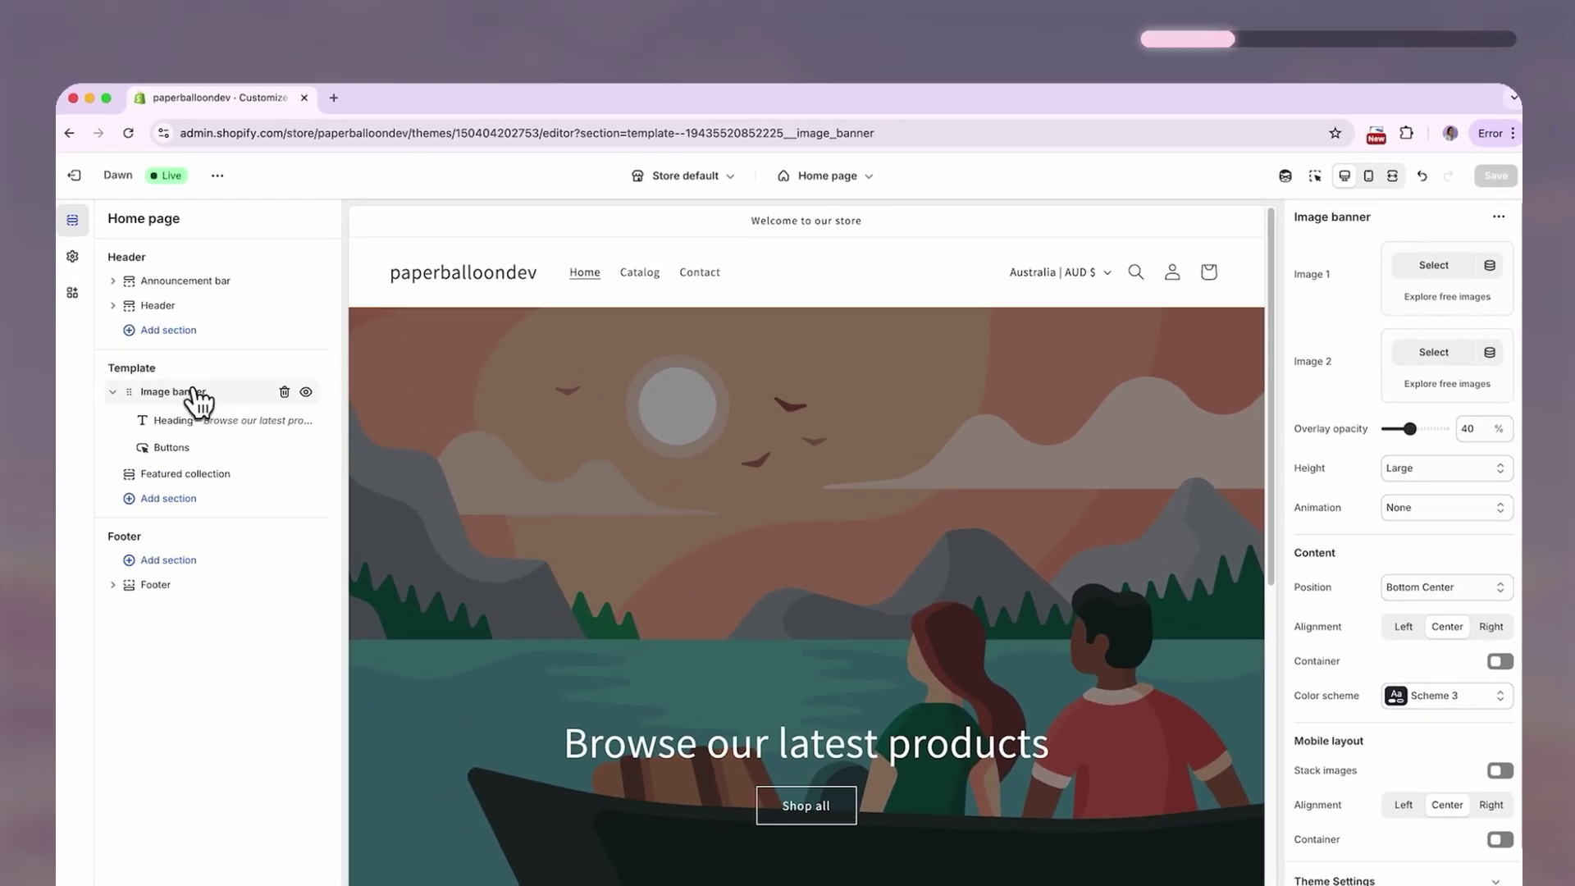
Upload the bag photo as the banner image and add a Text block above the buttons.
click(1452, 265)
drag(1558, 493, 820, 481)
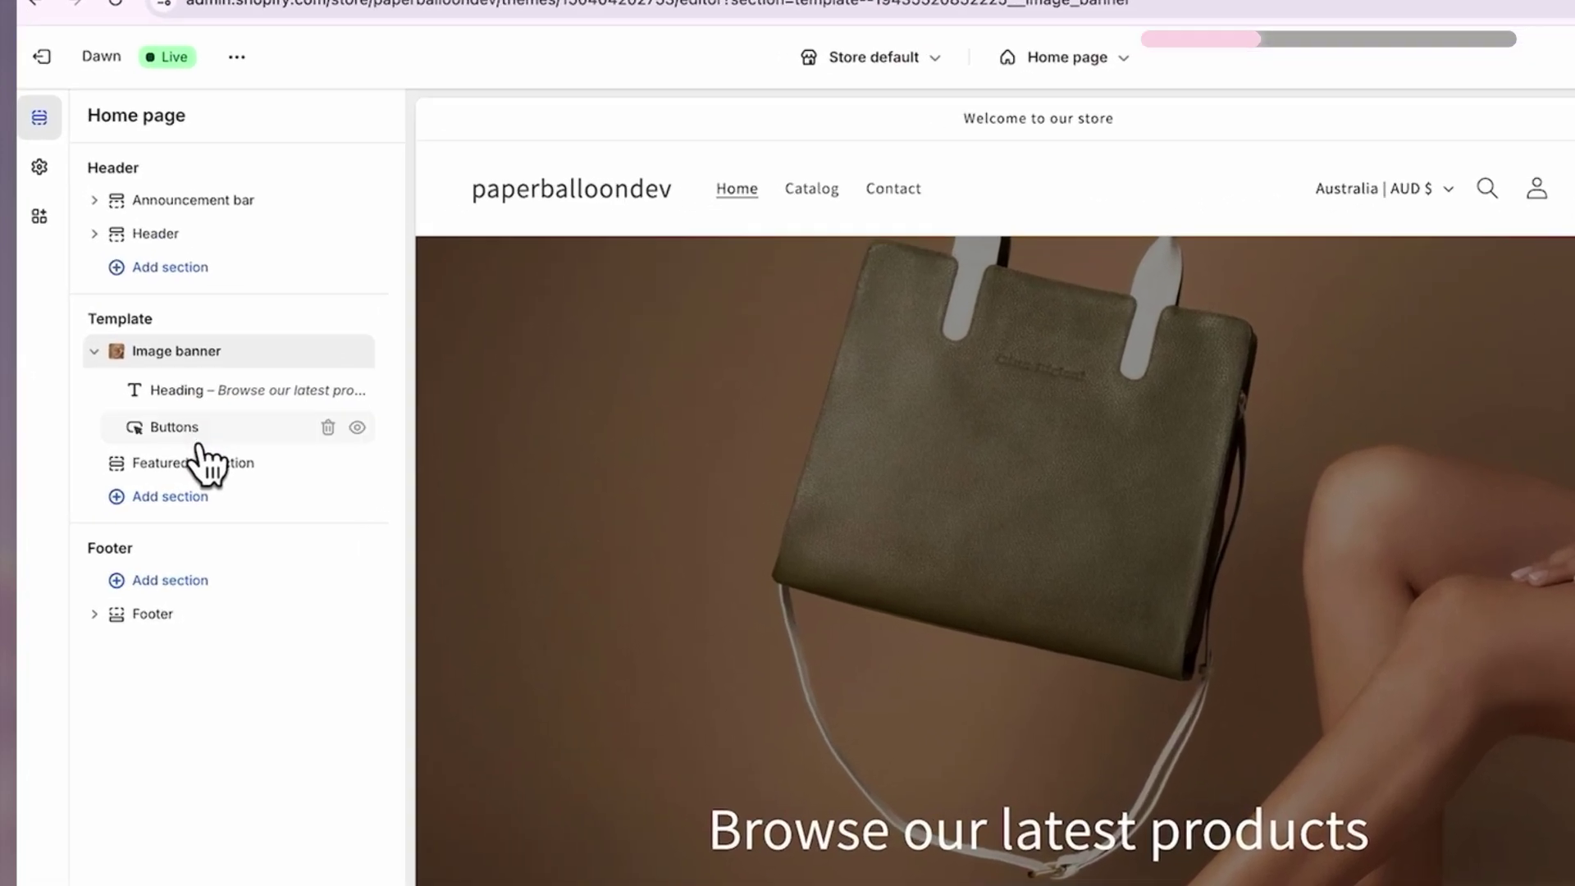
mouse_move(207, 452)
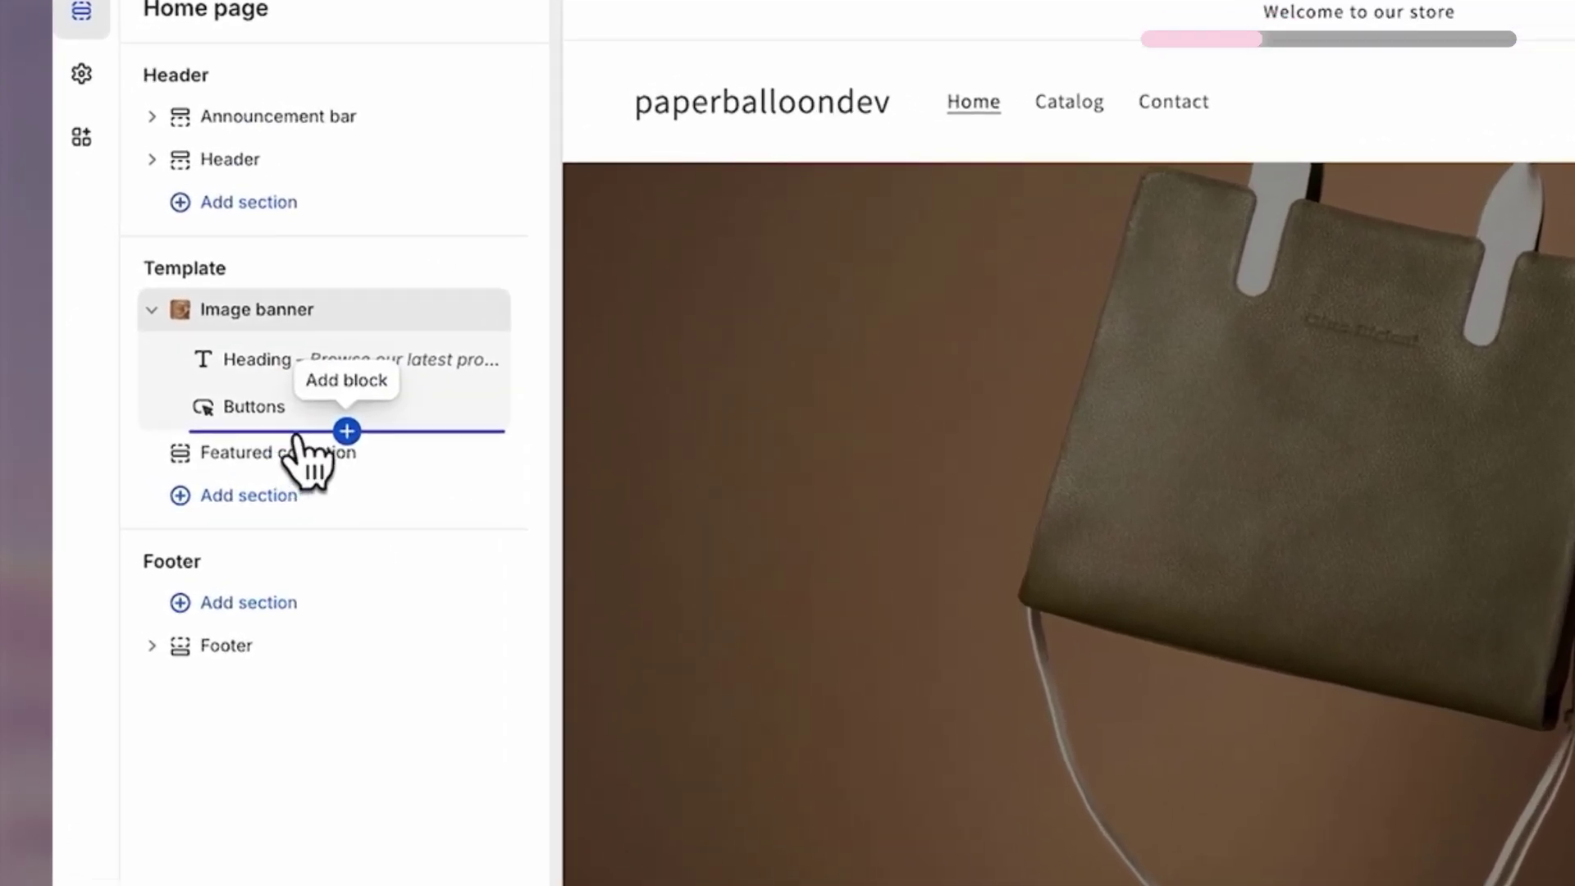
click(347, 431)
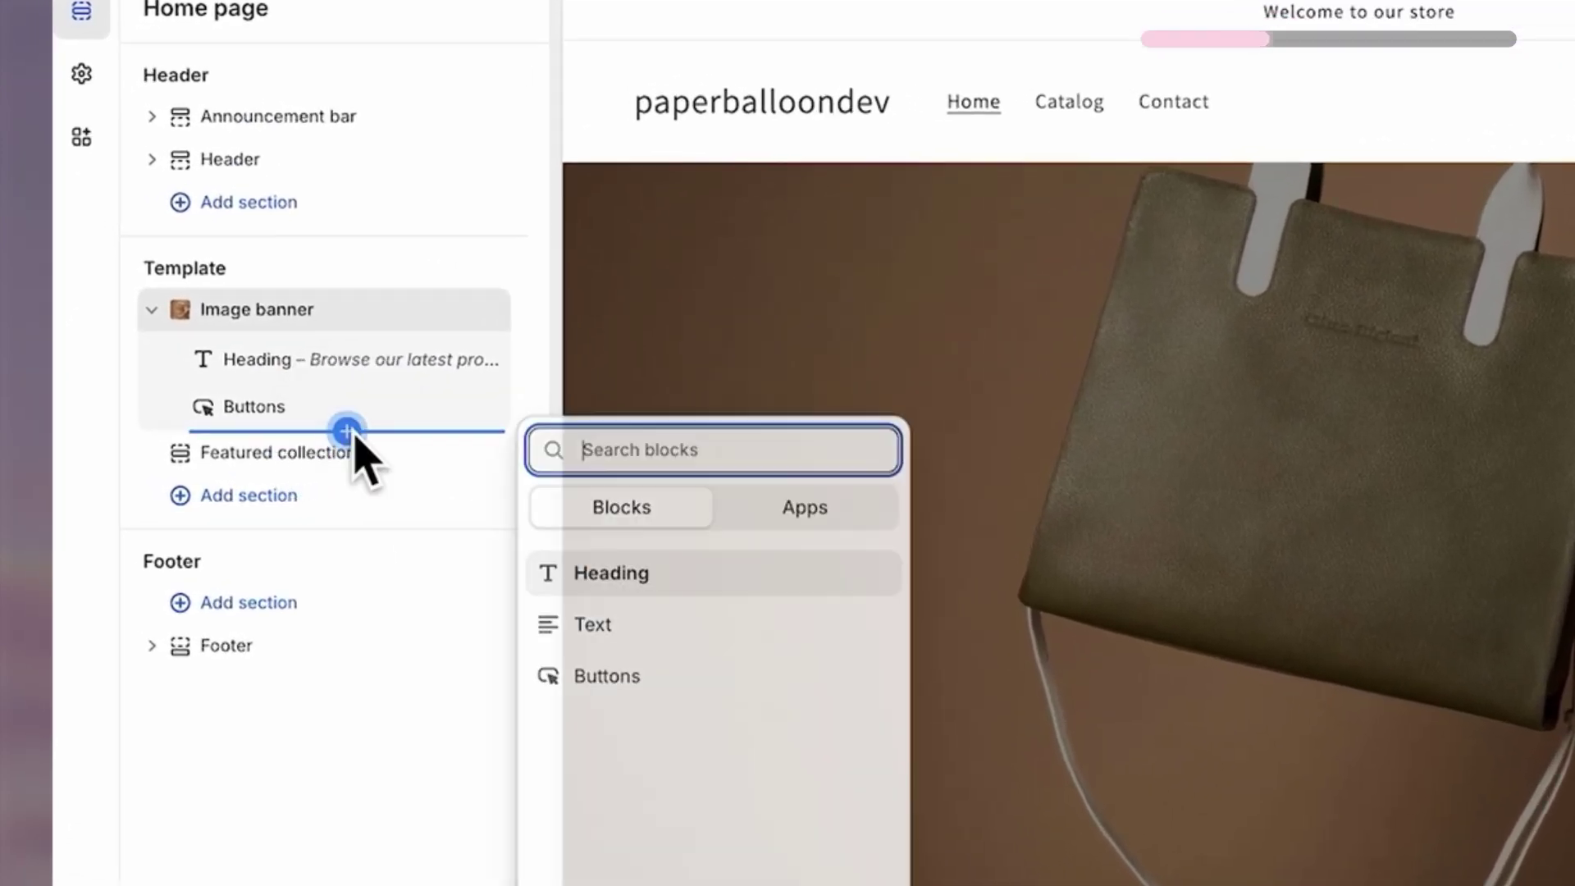
click(592, 631)
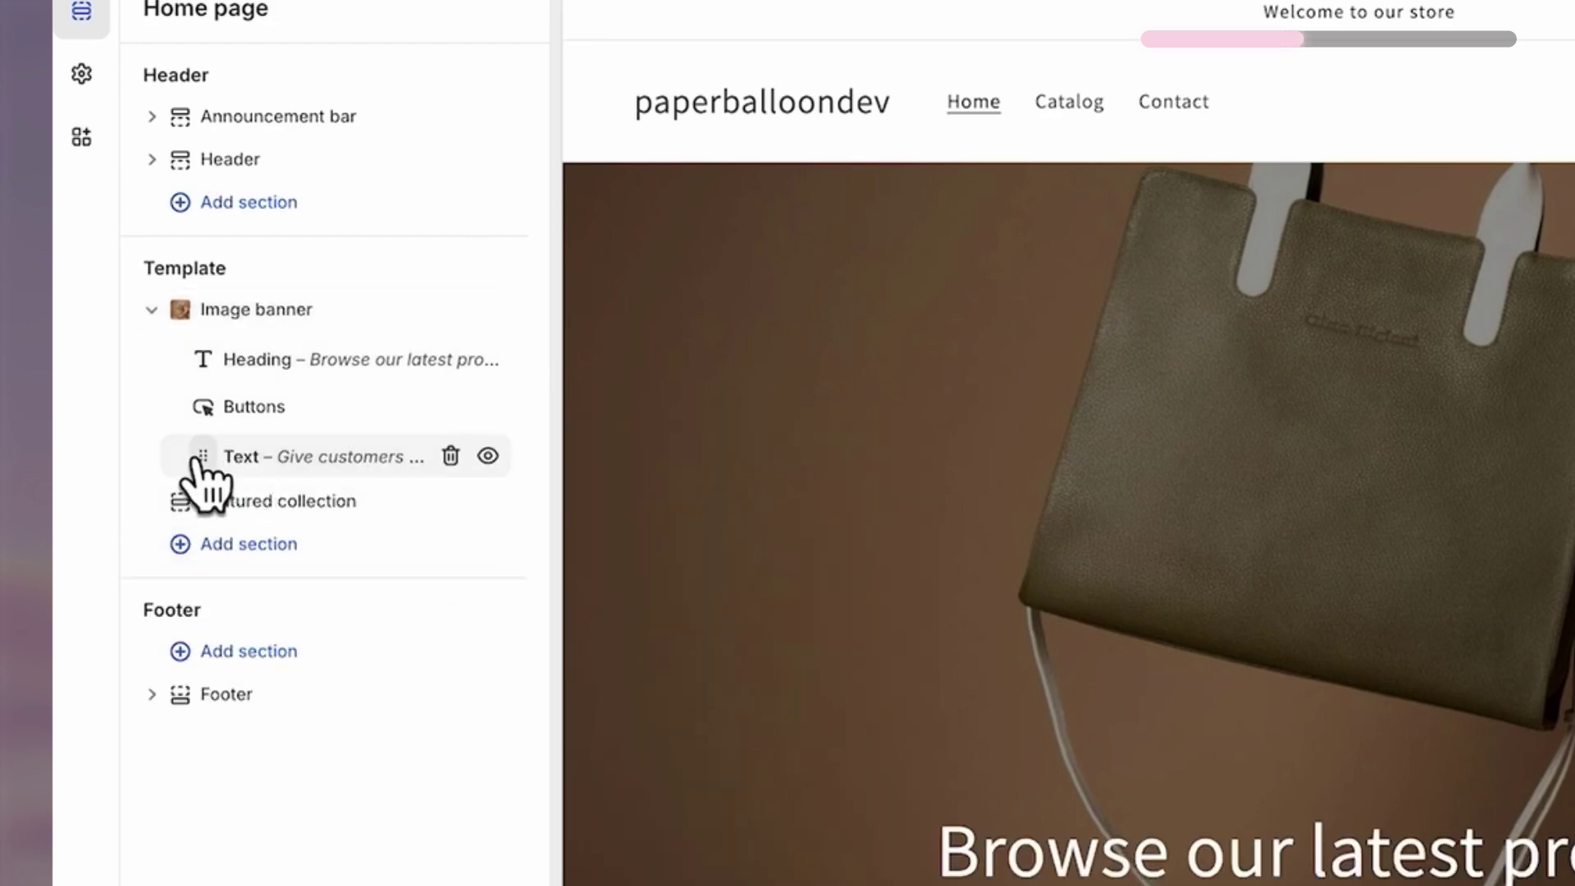
drag(199, 461, 203, 423)
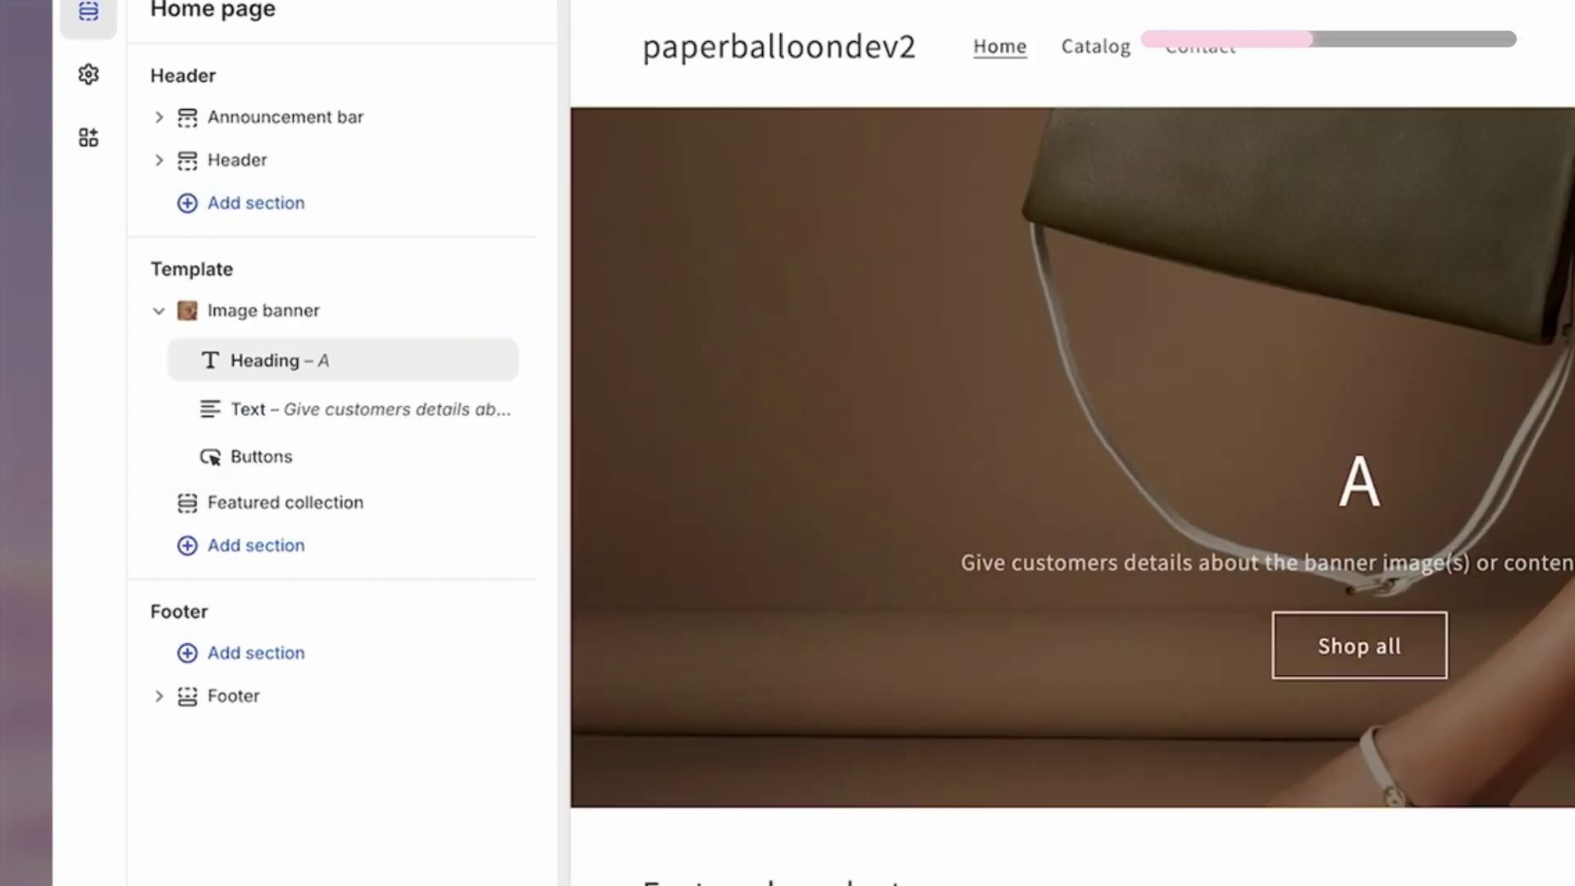
Change the banner heading to 'Accessories for Workaholics'.
text(ccessories for the working W)
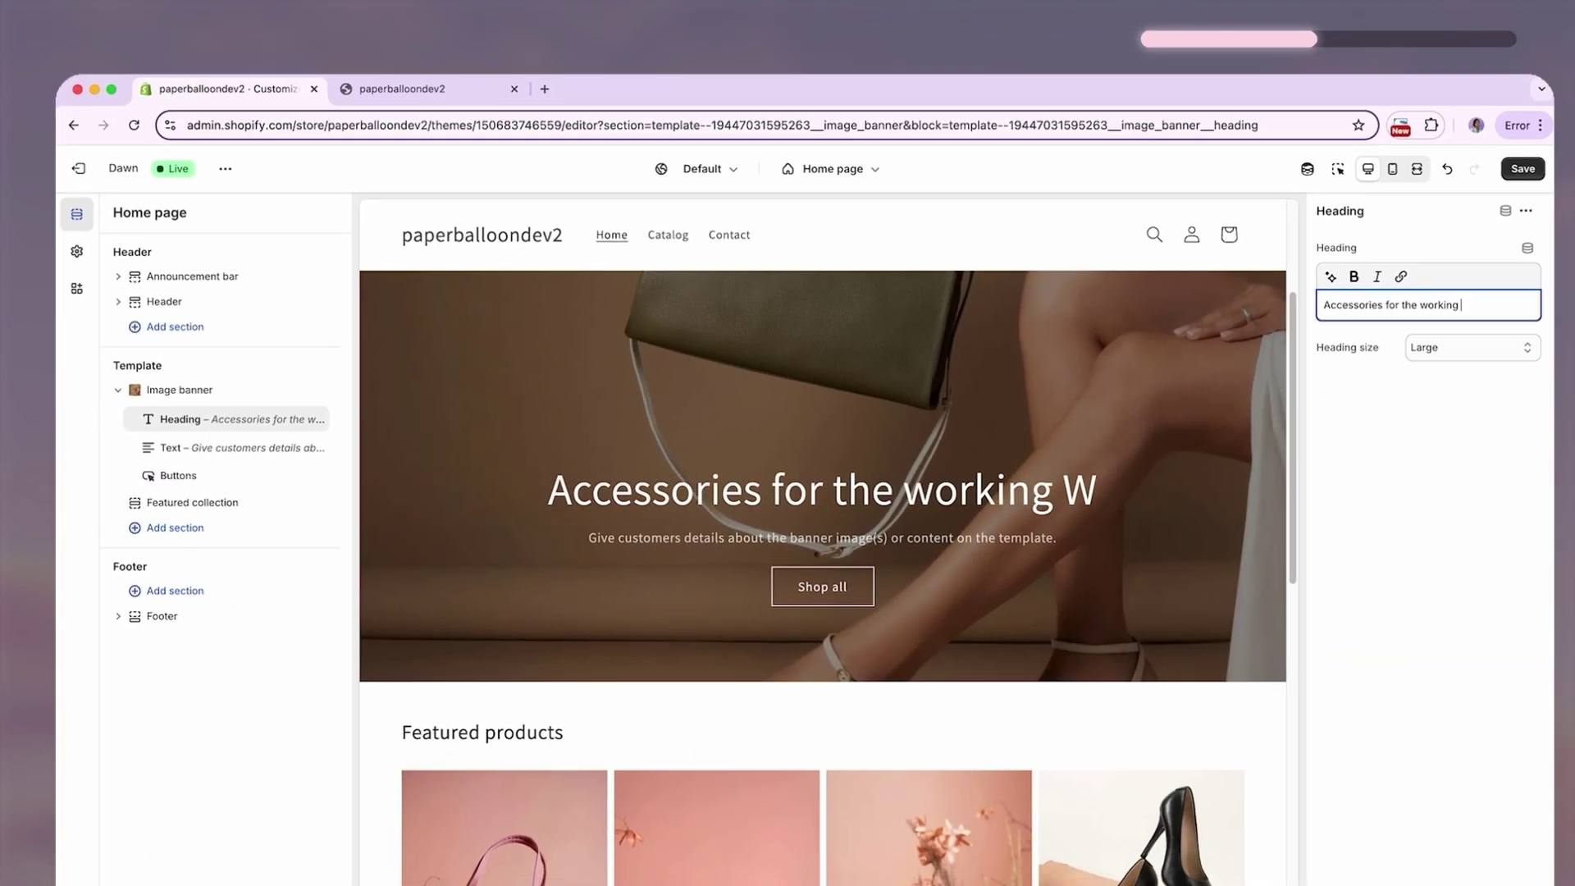
key(BackSpace)
key(BackSpace)
key(BackSpace)
key(BackSpace)
key(BackSpace)
key(BackSpace)
key(BackSpace)
key(BackSpace)
key(BackSpace)
key(BackSpace)
key(BackSpace)
key(BackSpace)
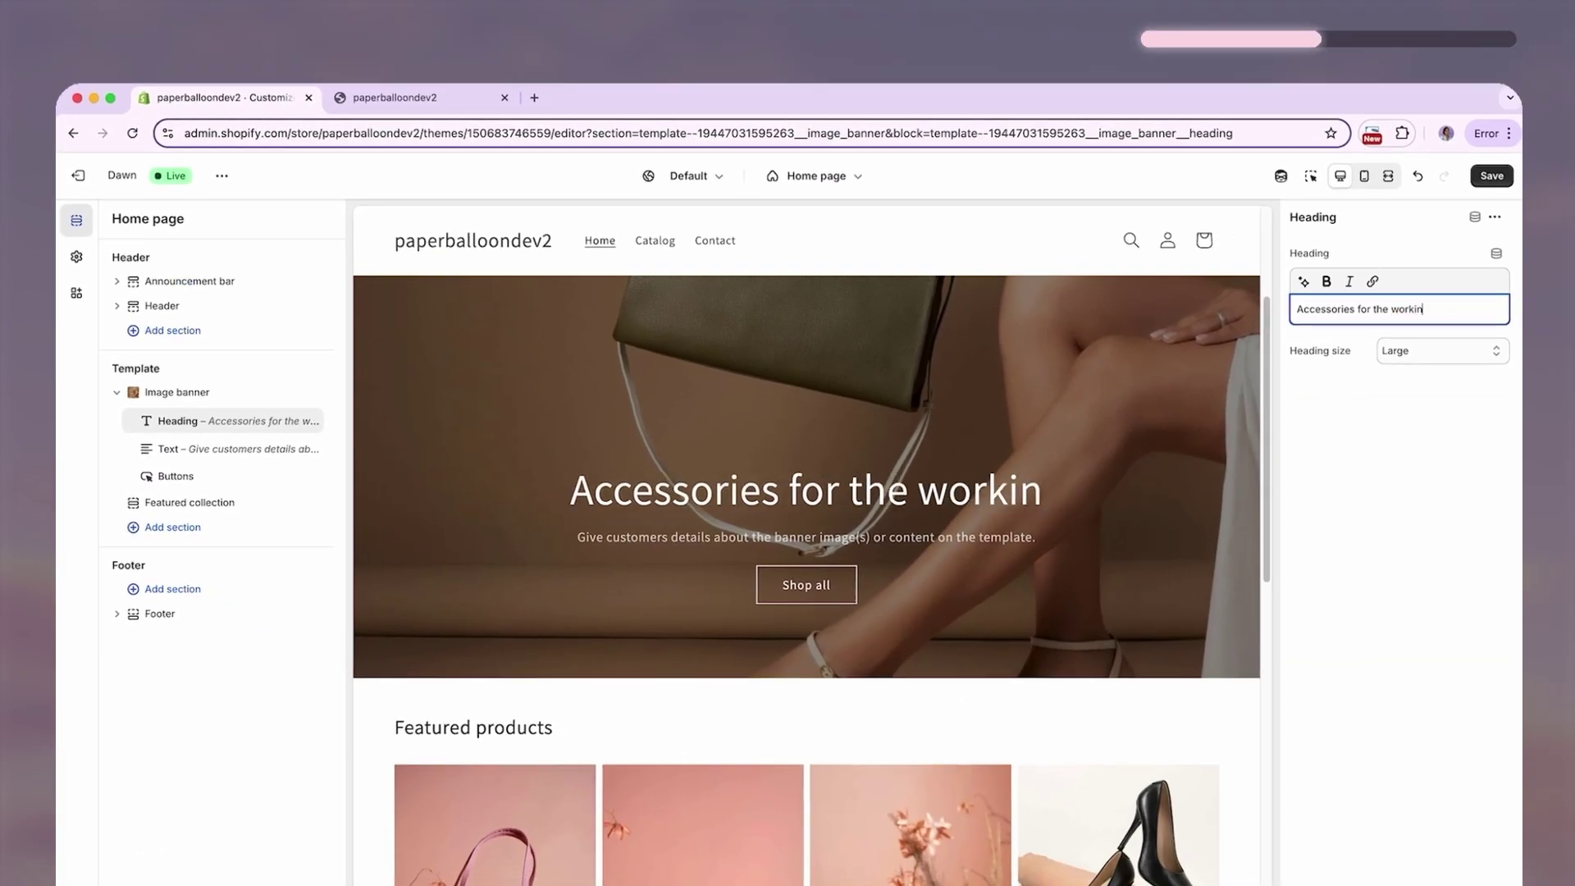
text(wor)
key(BackSpace)
key(BackSpace)
key(BackSpace)
text(Workaholics)
click(185, 450)
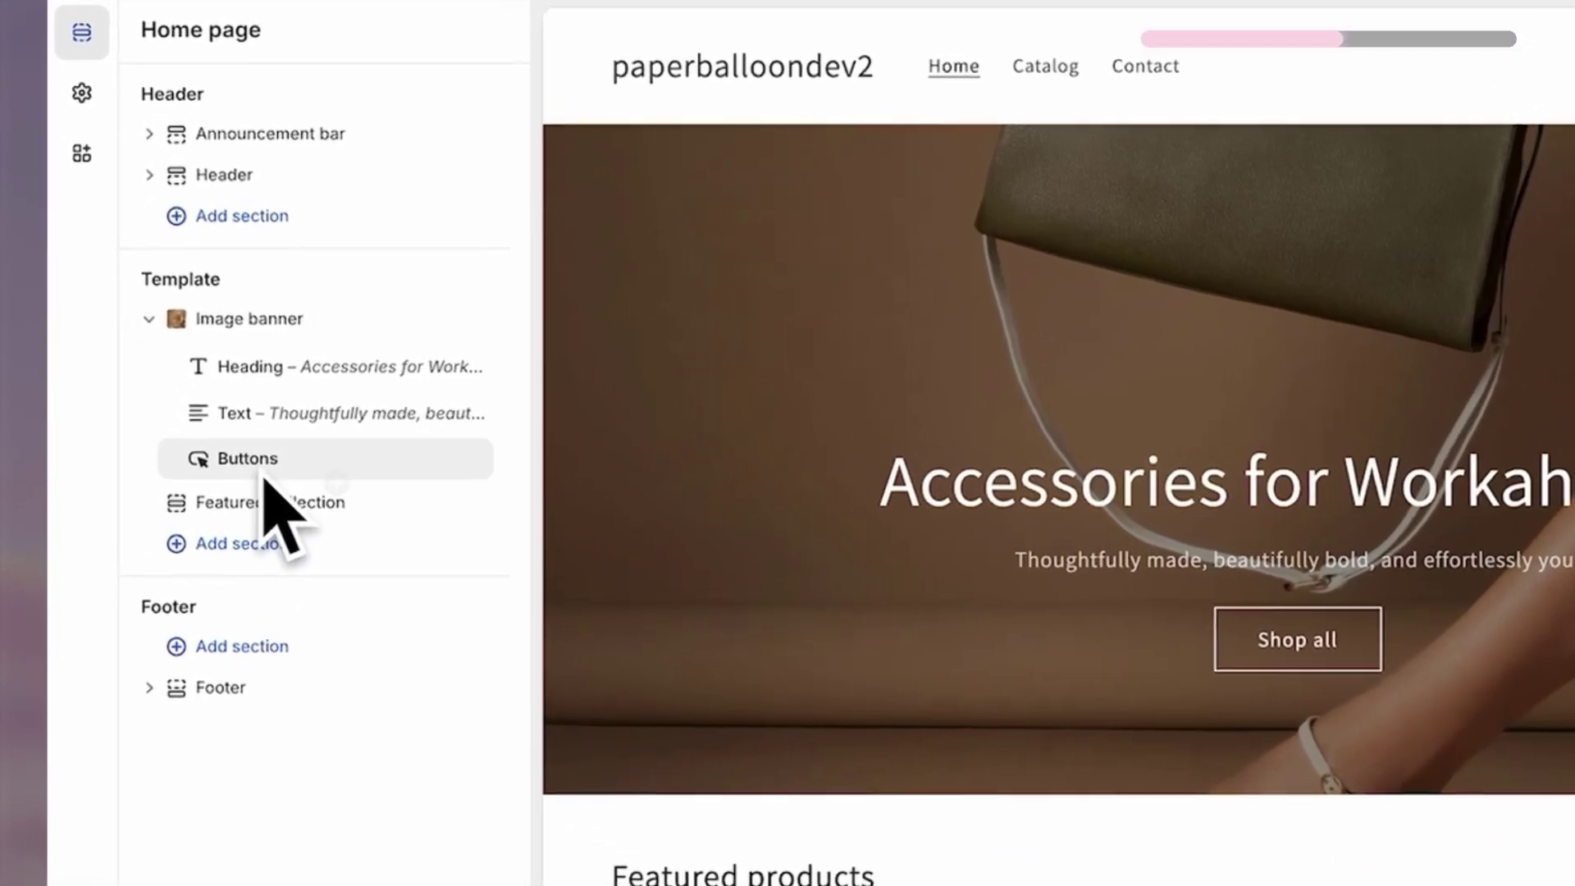
click(162, 482)
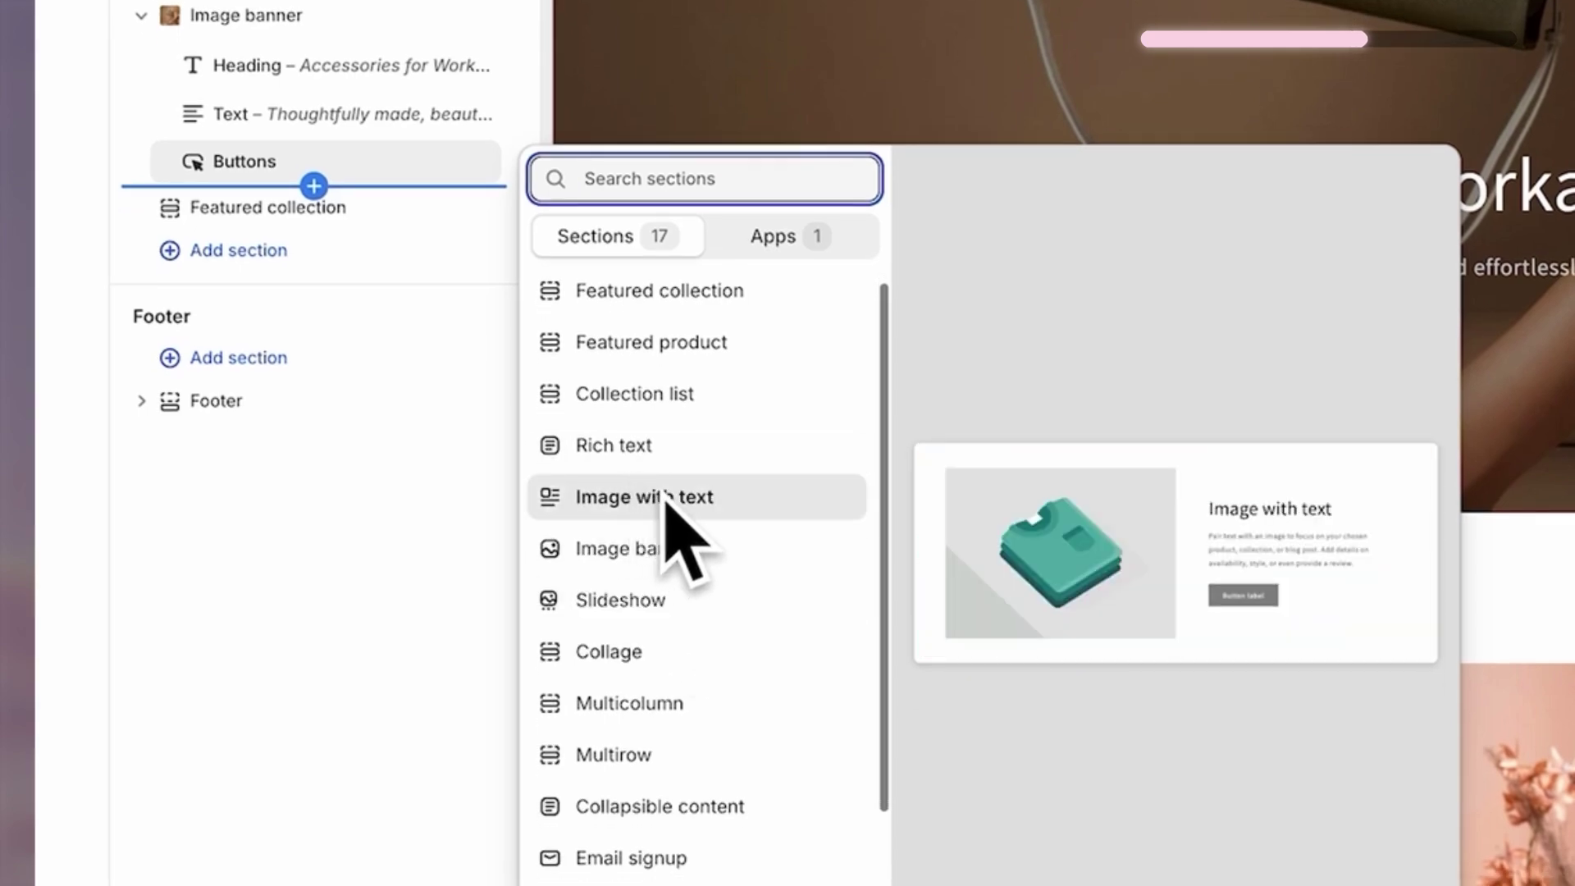
Add an Image with text section below the banner and give it the new brown photo.
click(666, 499)
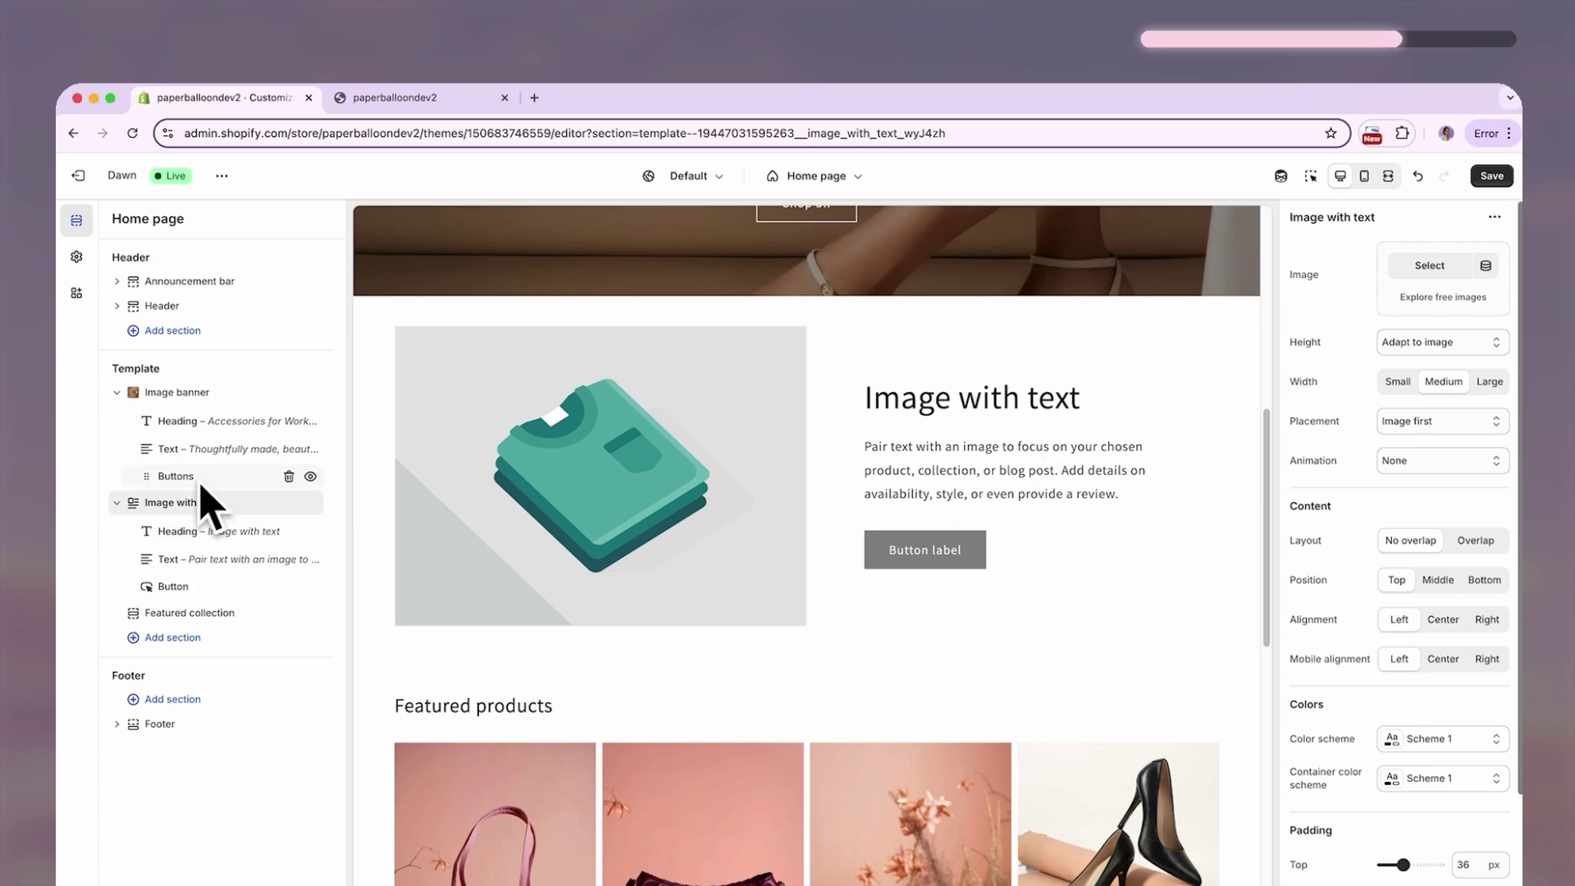
click(829, 503)
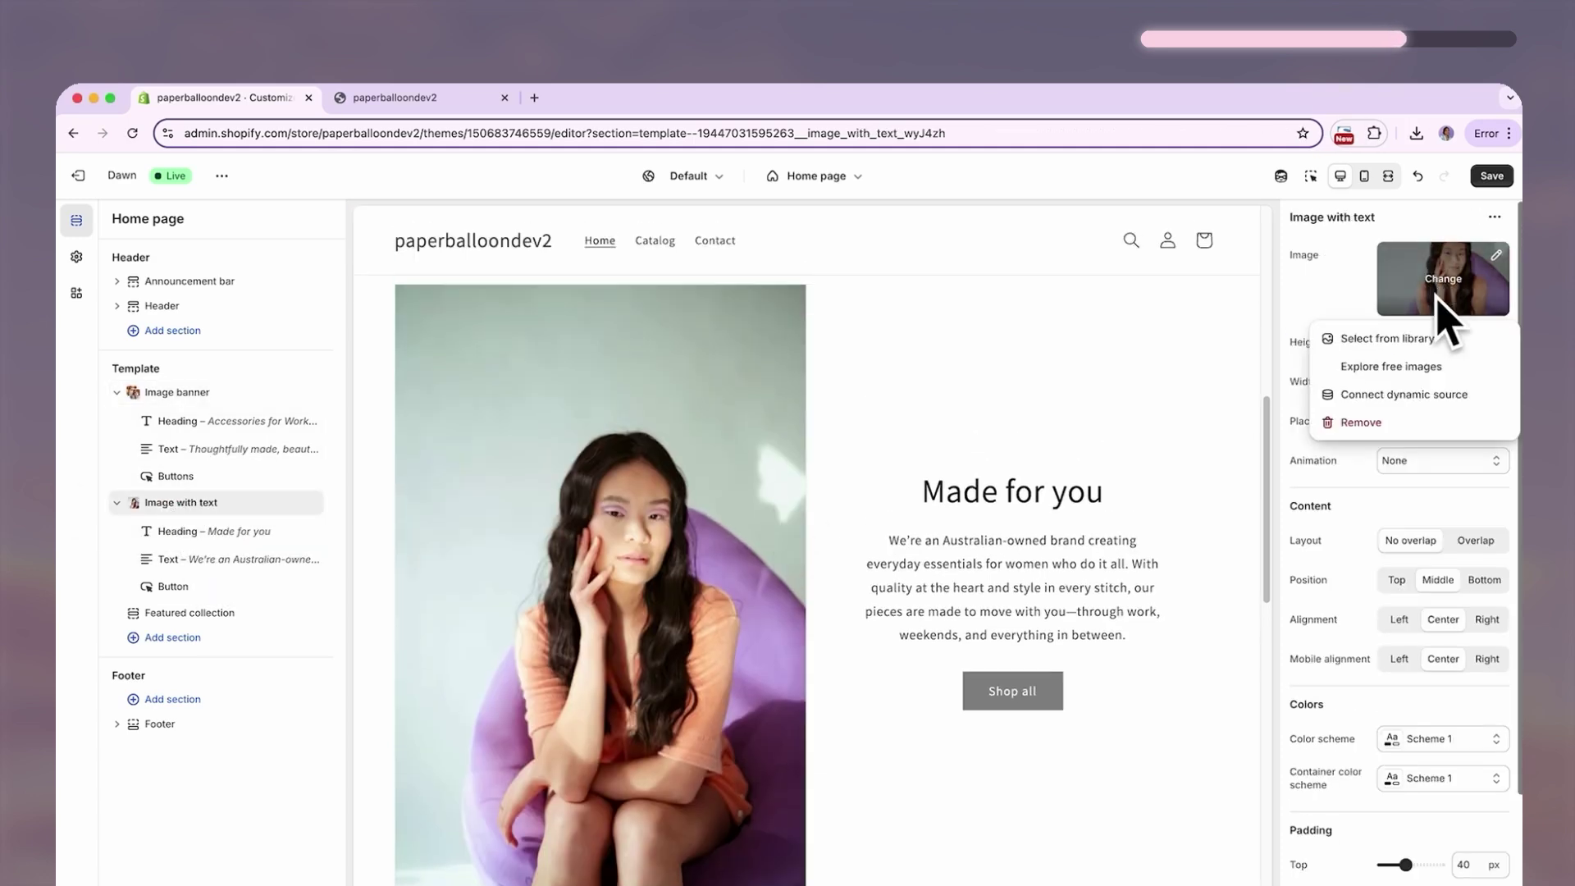
click(1381, 334)
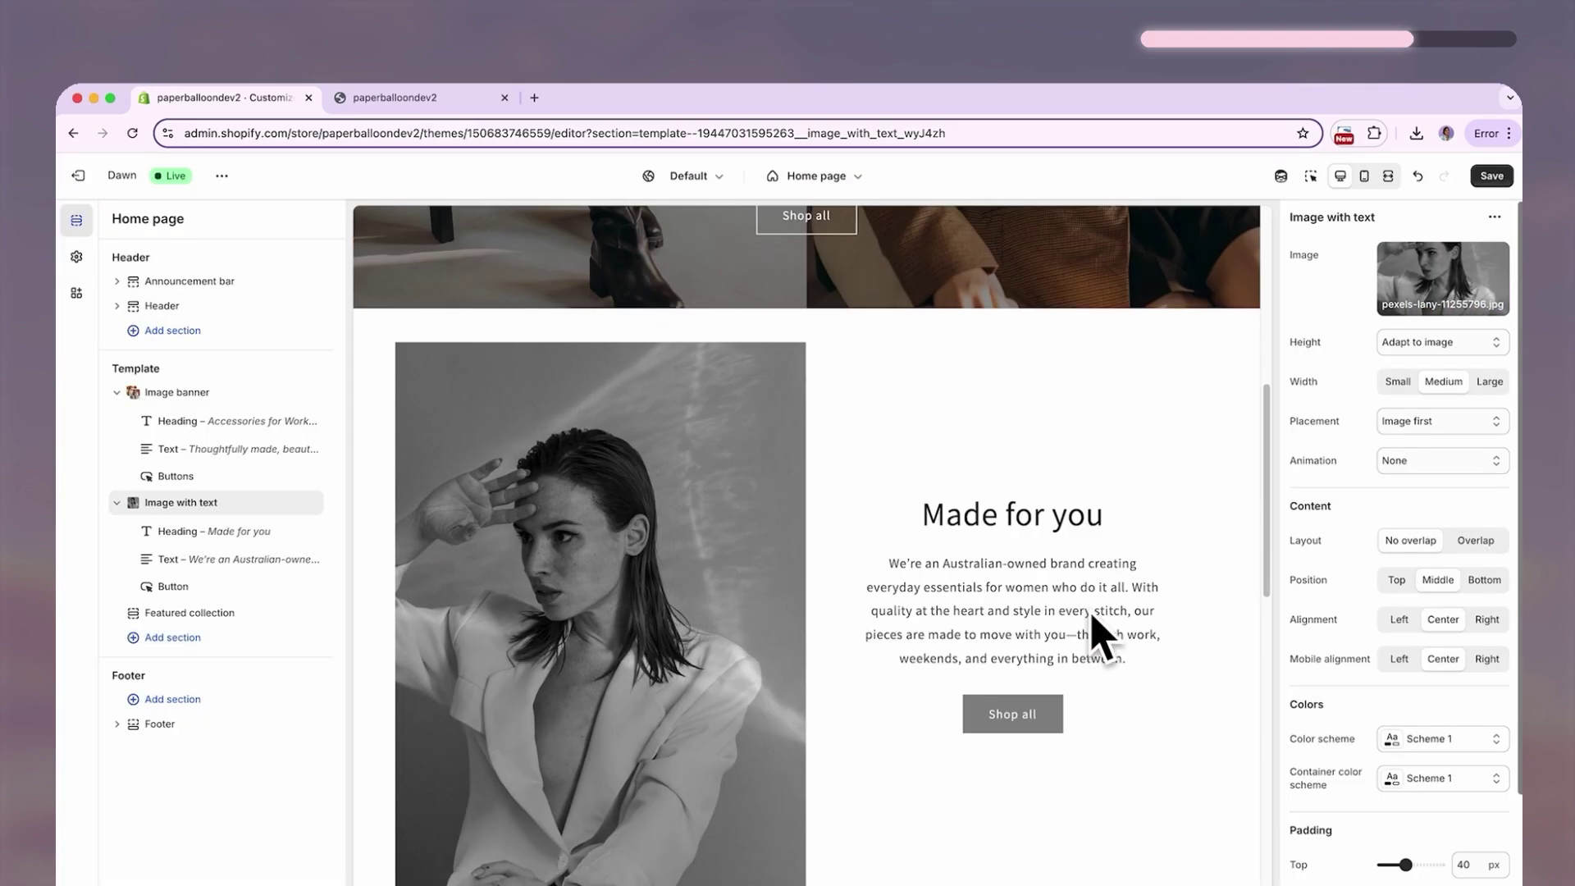
scroll(1099, 636, down, 5)
scroll(1054, 668, up, 4)
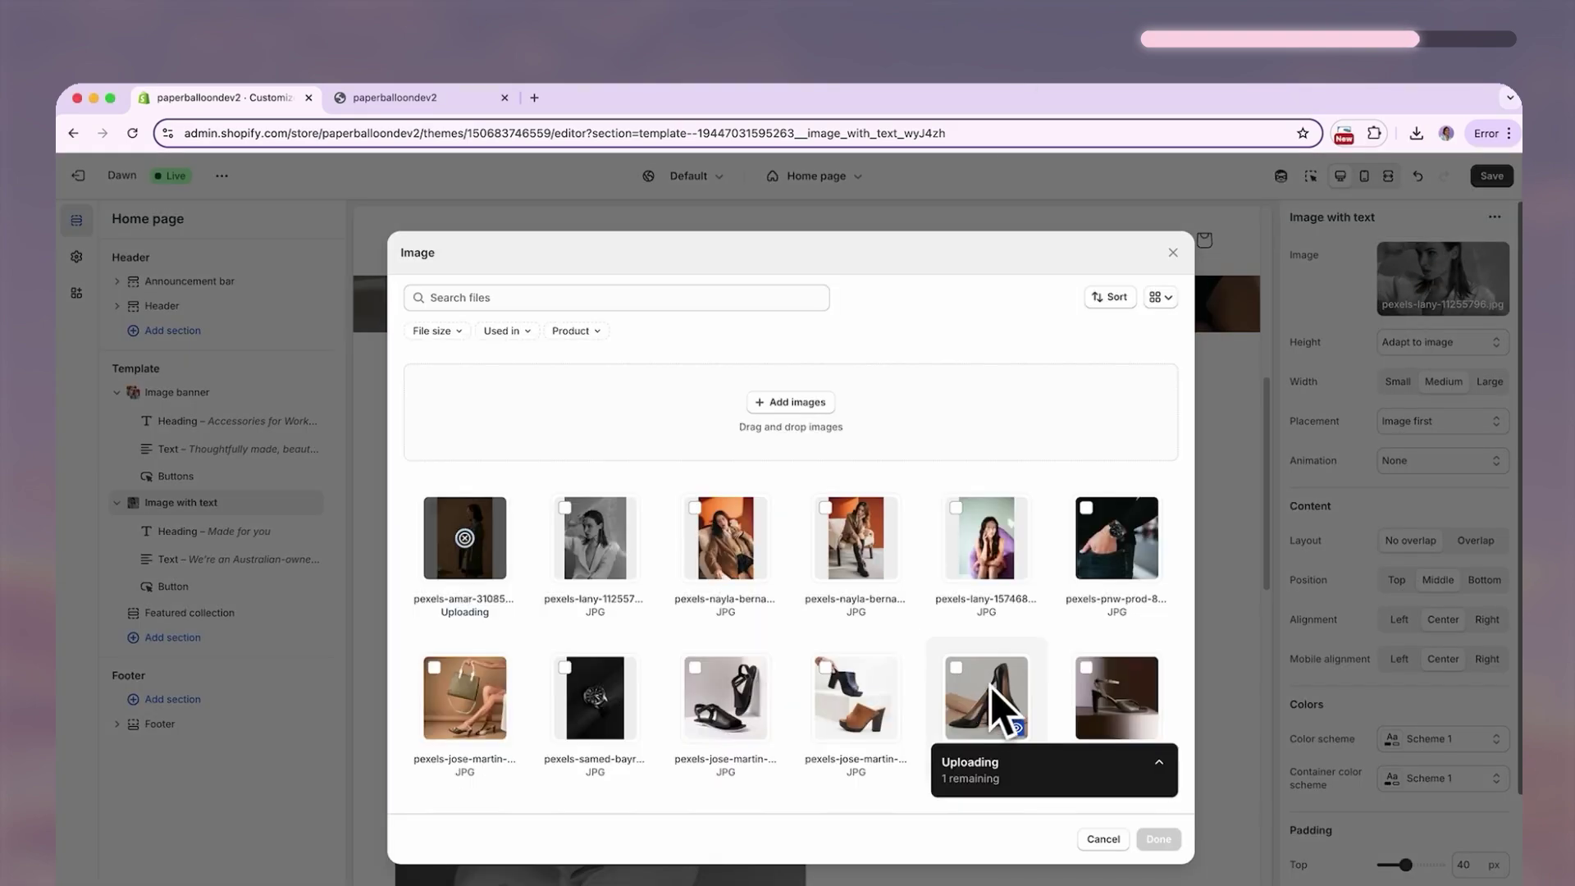
click(1158, 838)
Set the section's image placement to second and its text alignment to left.
click(1427, 420)
click(1427, 441)
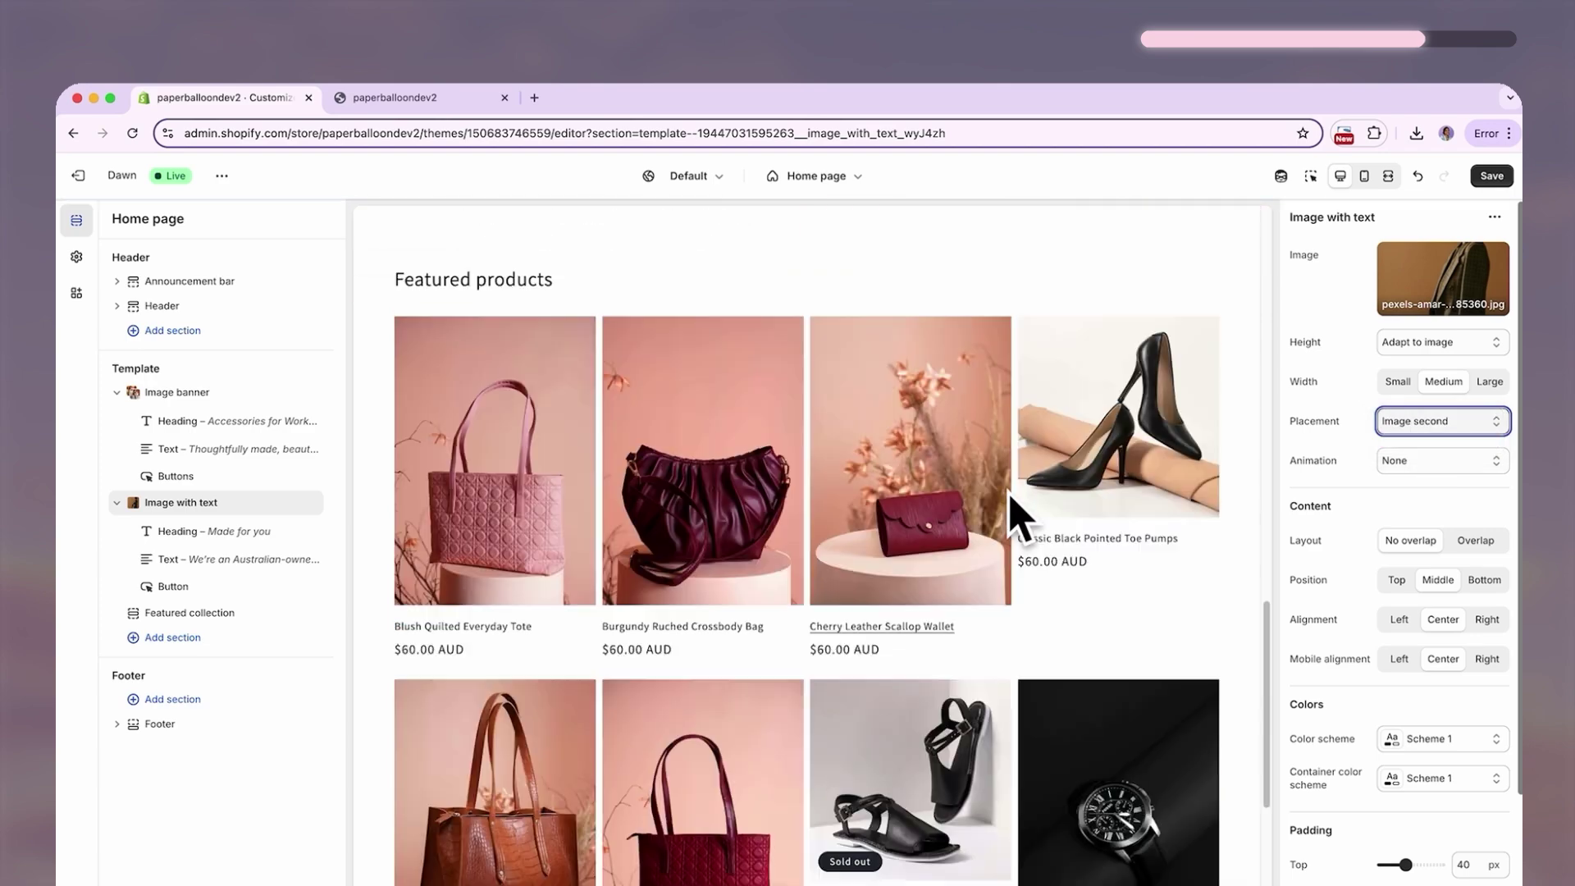
scroll(713, 512, down, 3)
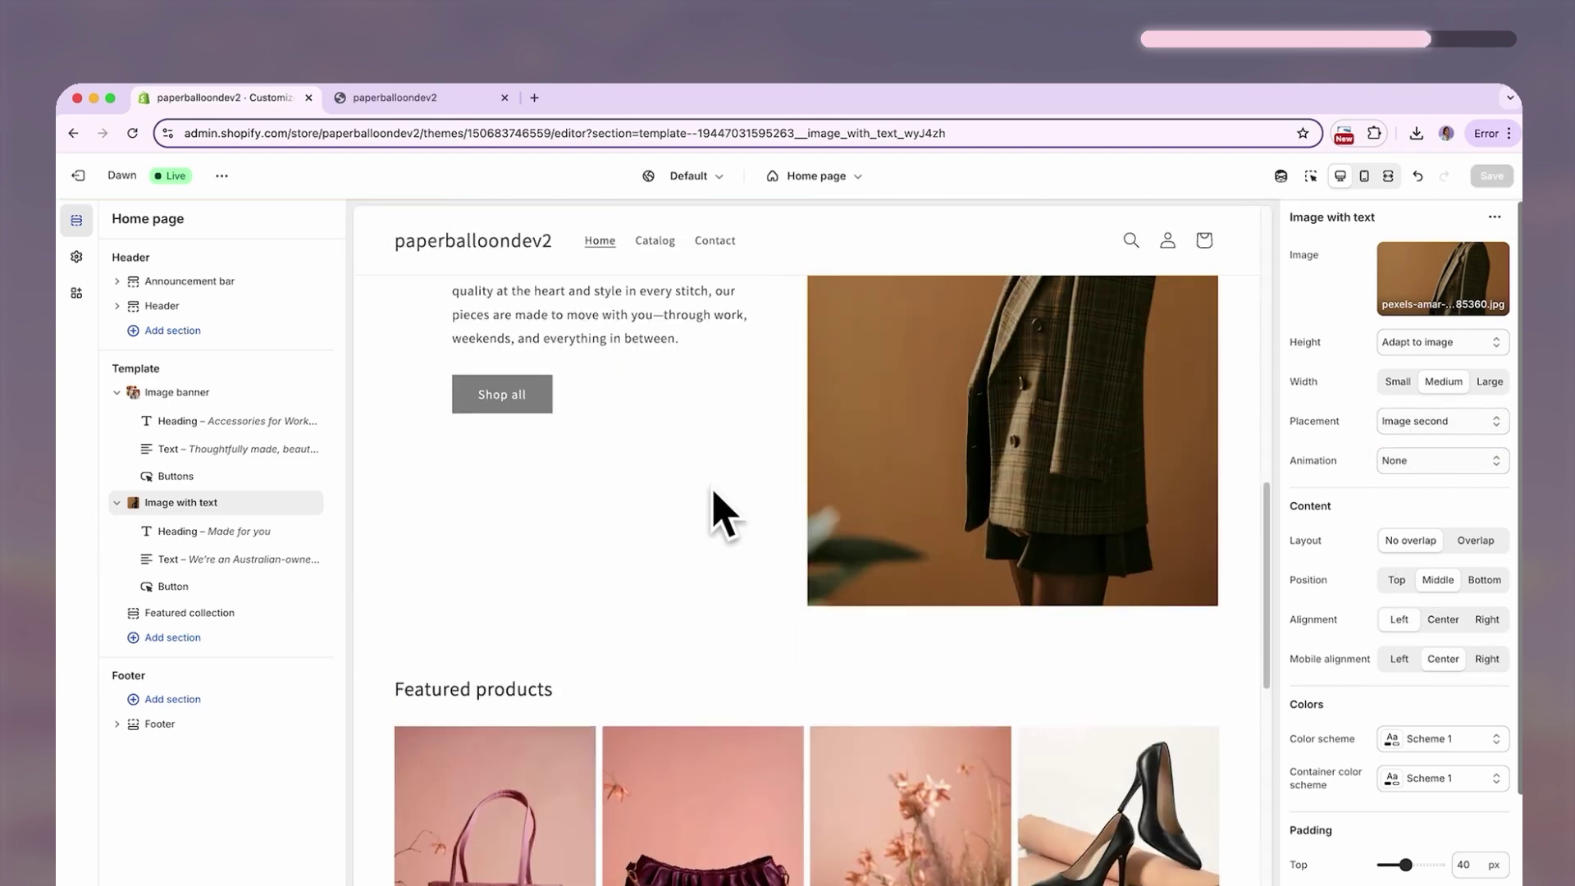
scroll(717, 521, down, 5)
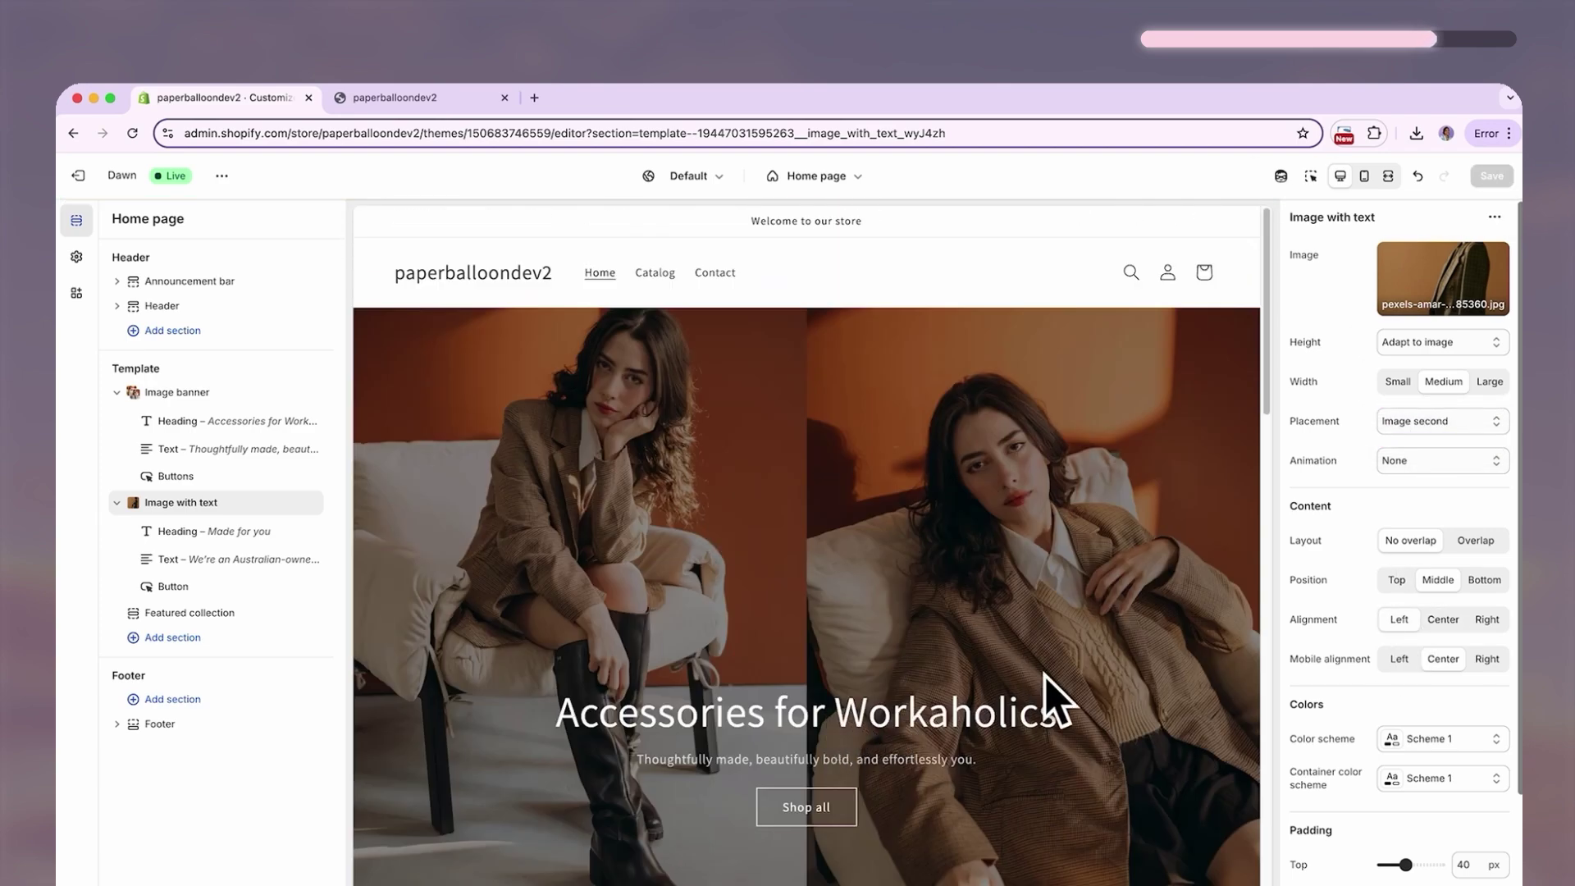
scroll(1111, 503, down, 6)
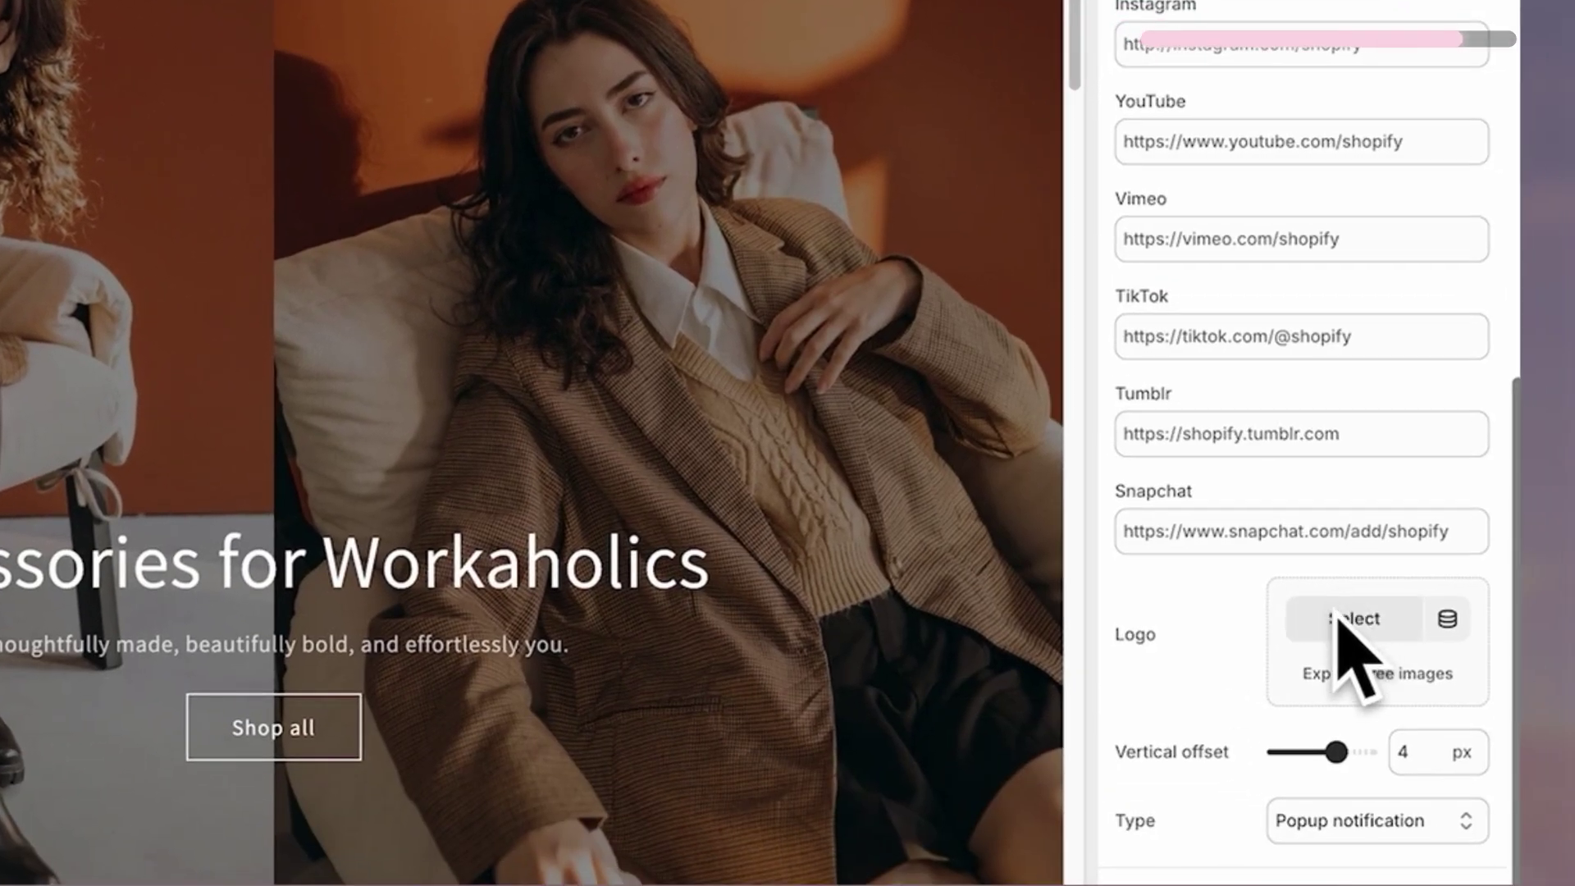
Upload beez_logo.png as the header logo and check it on the live storefront.
click(1341, 619)
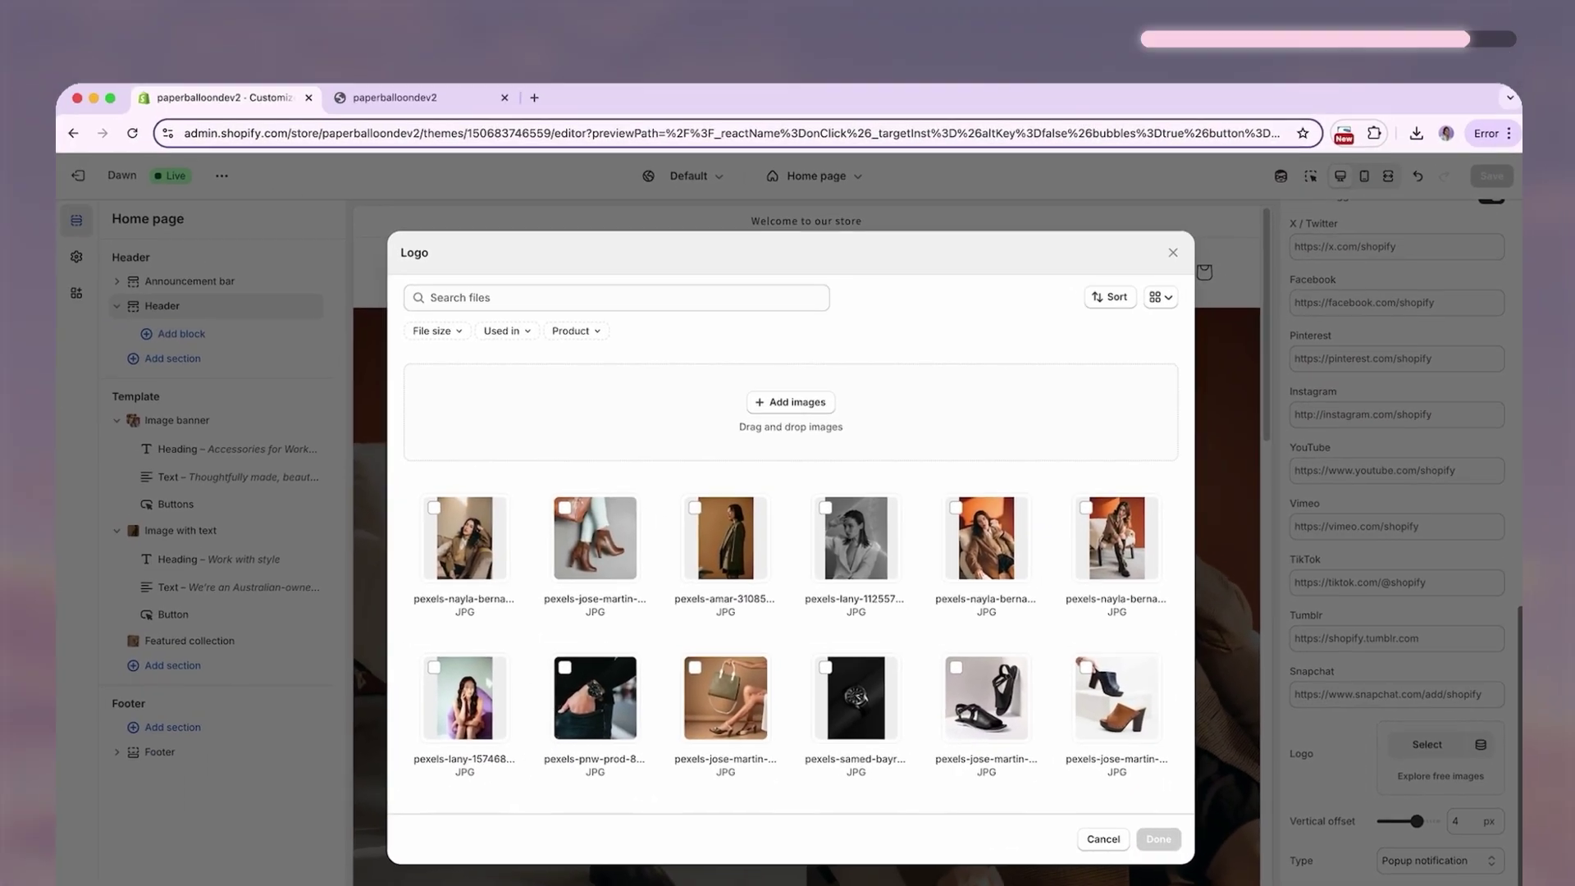
drag(574, 870, 492, 607)
click(1159, 839)
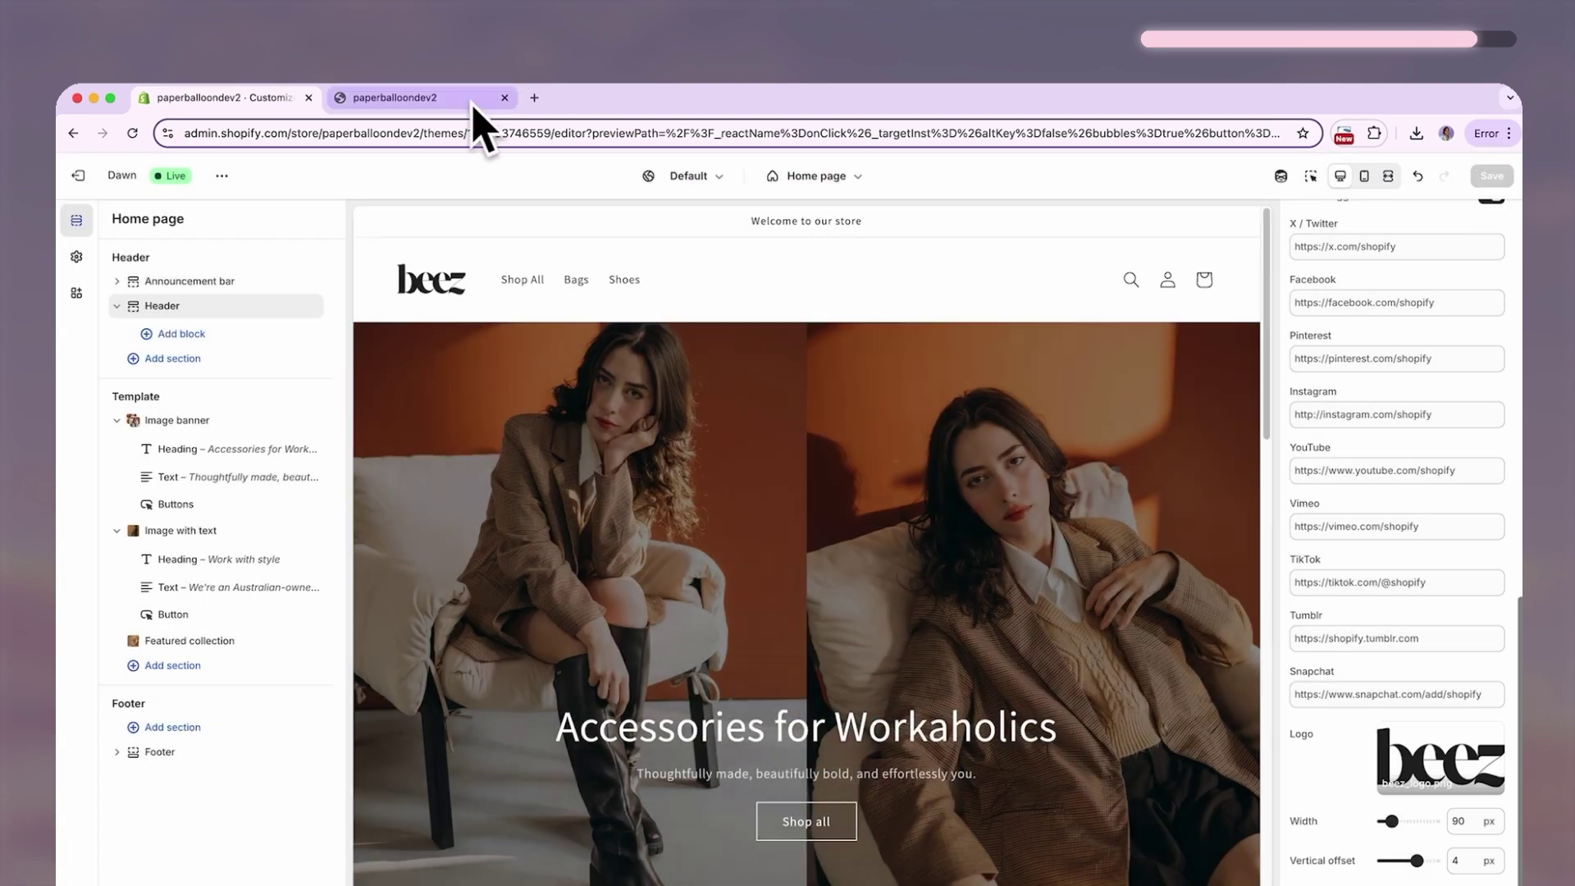
click(450, 110)
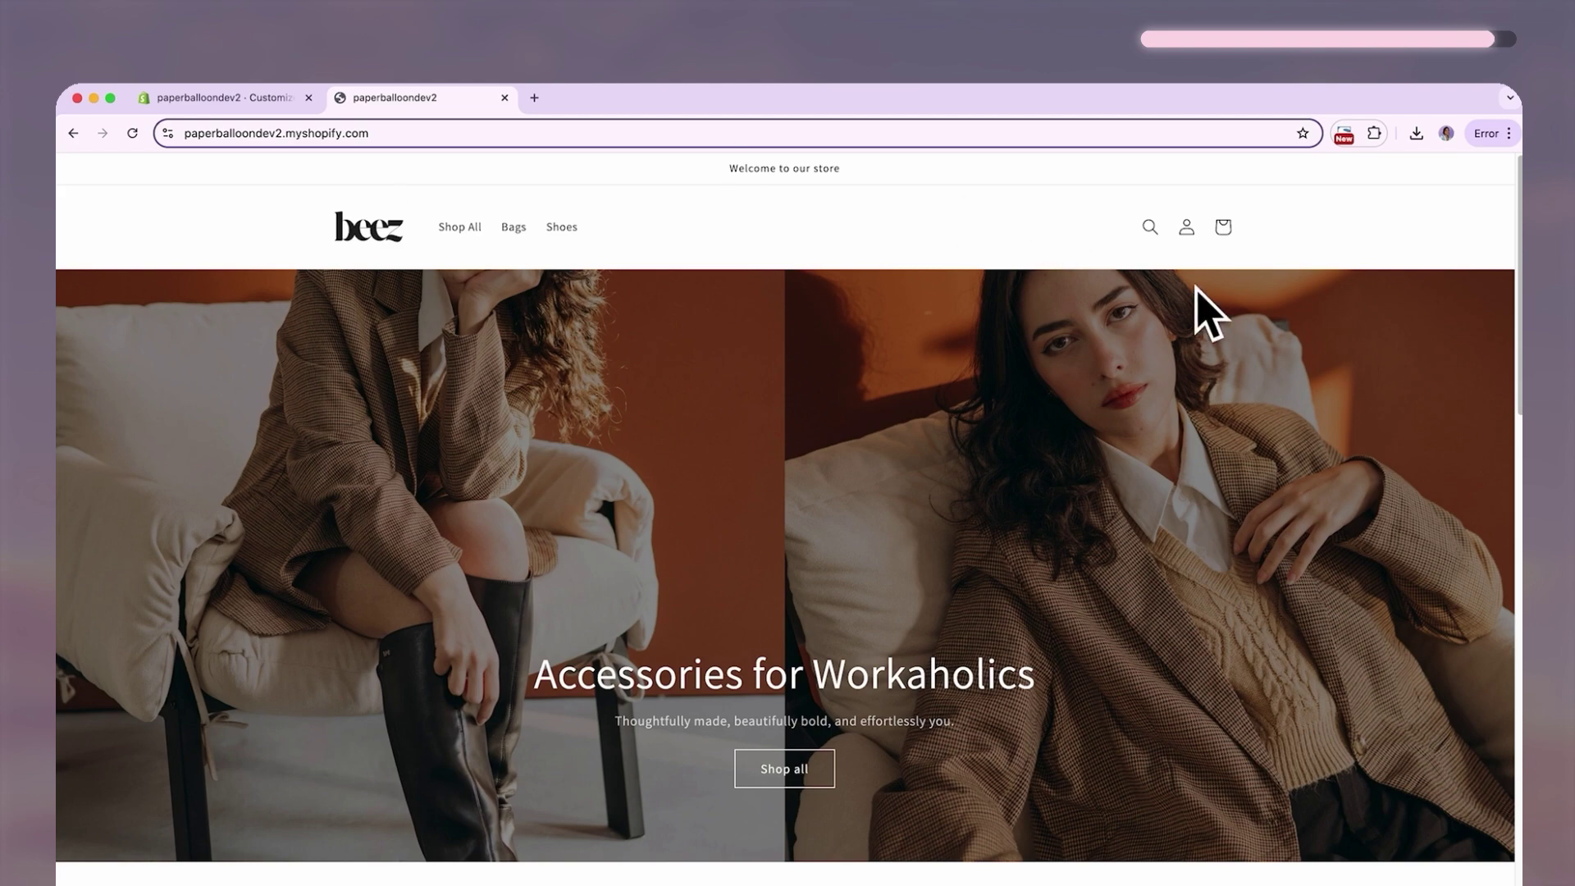
Scroll through the storefront homepage and collection pages to review their content.
scroll(1127, 617, down, 4)
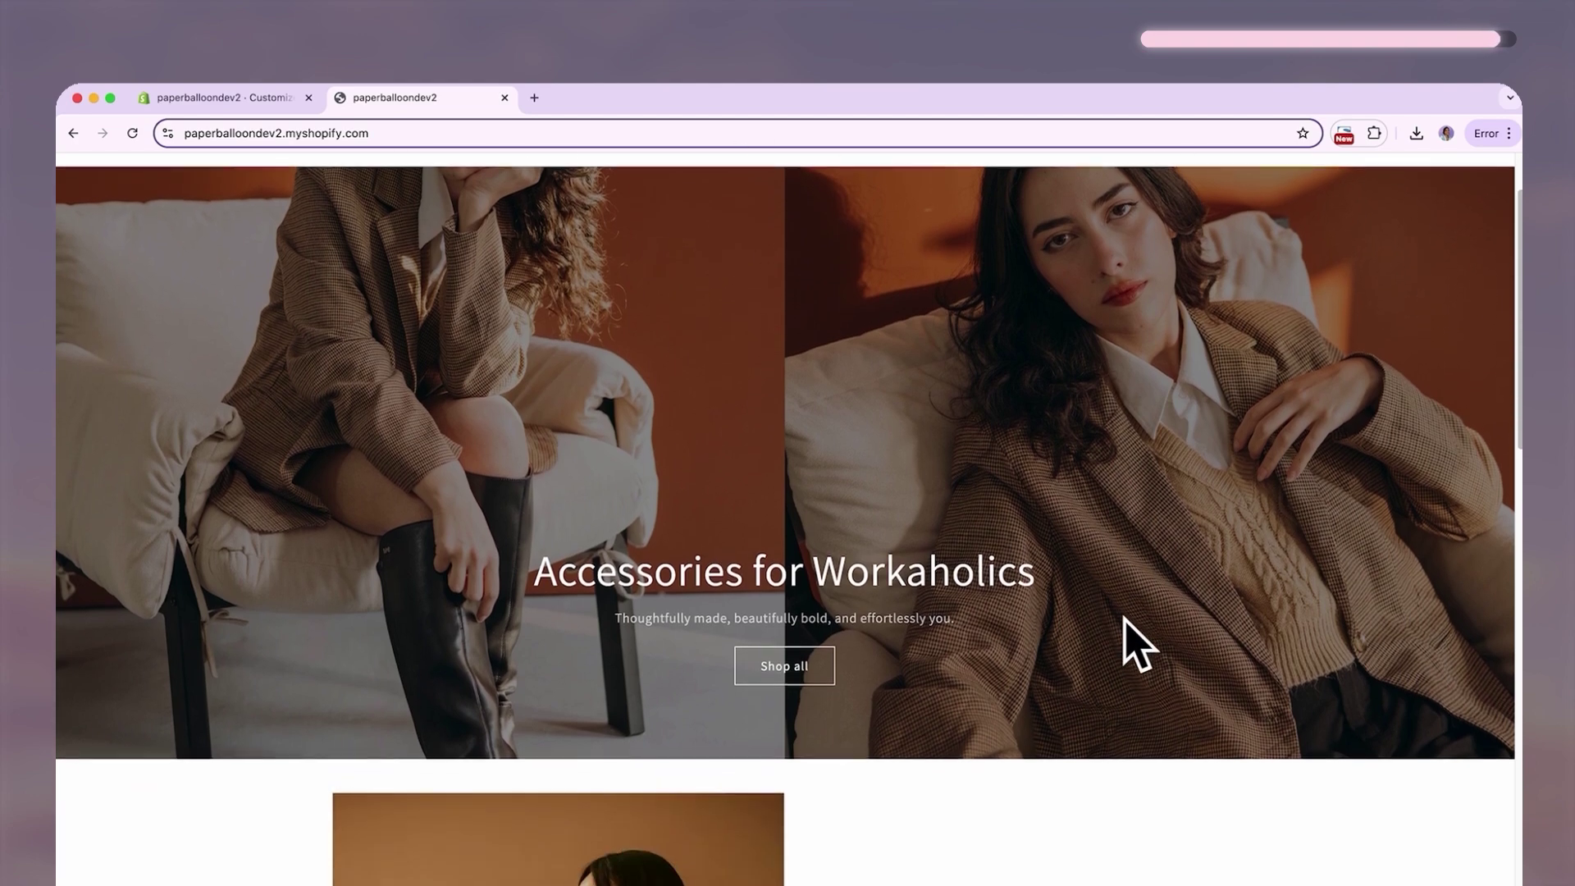
scroll(1122, 623, down, 9)
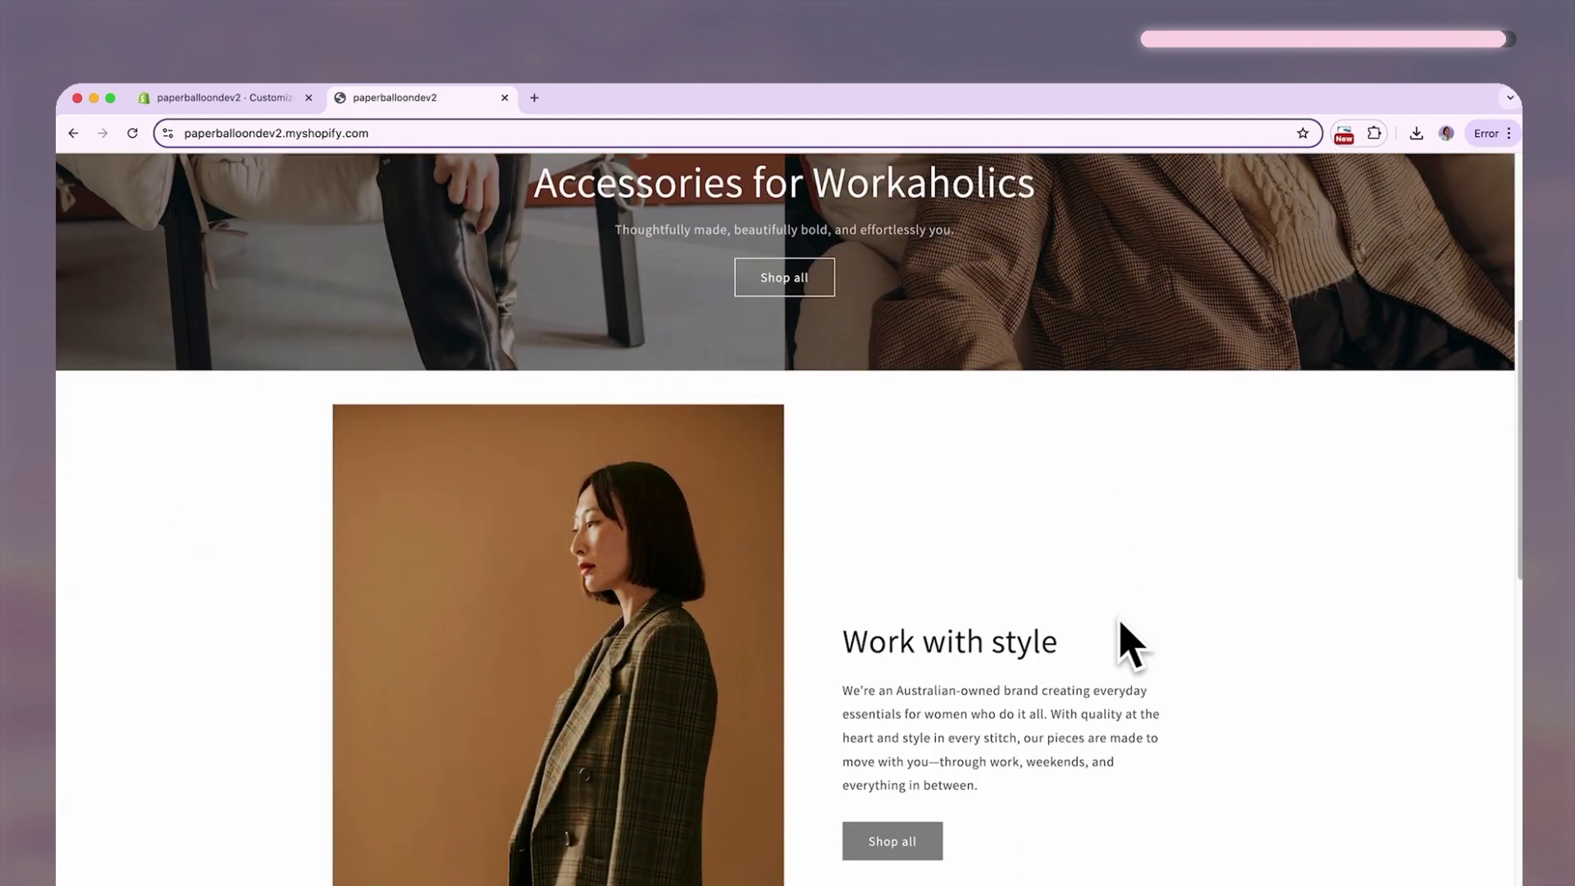
scroll(1120, 621, down, 6)
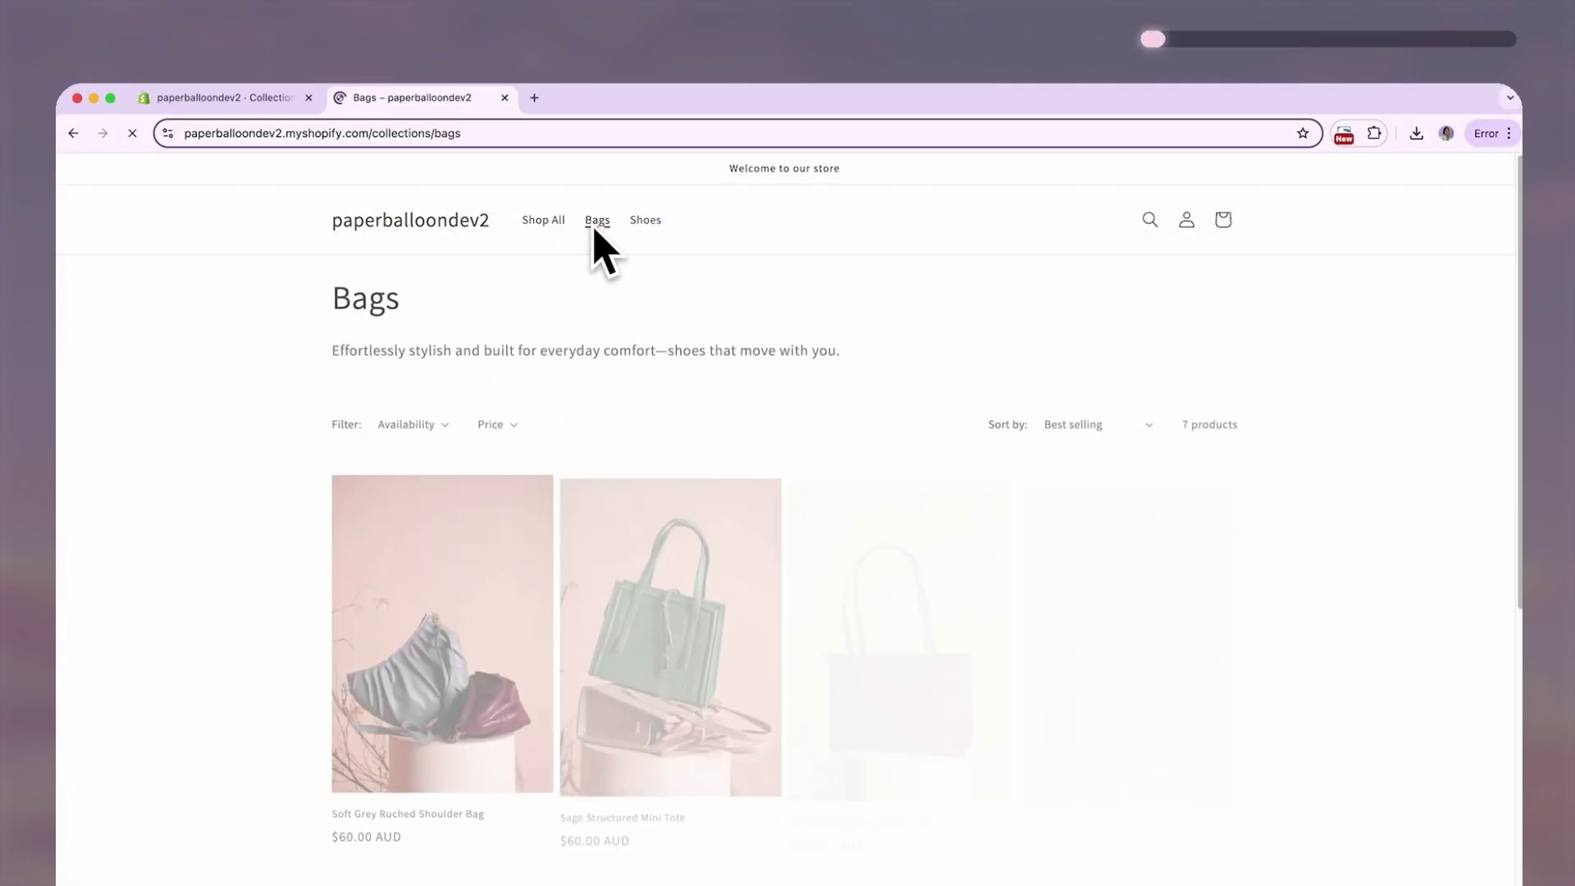
scroll(1349, 636, down, 8)
scroll(1345, 636, up, 7)
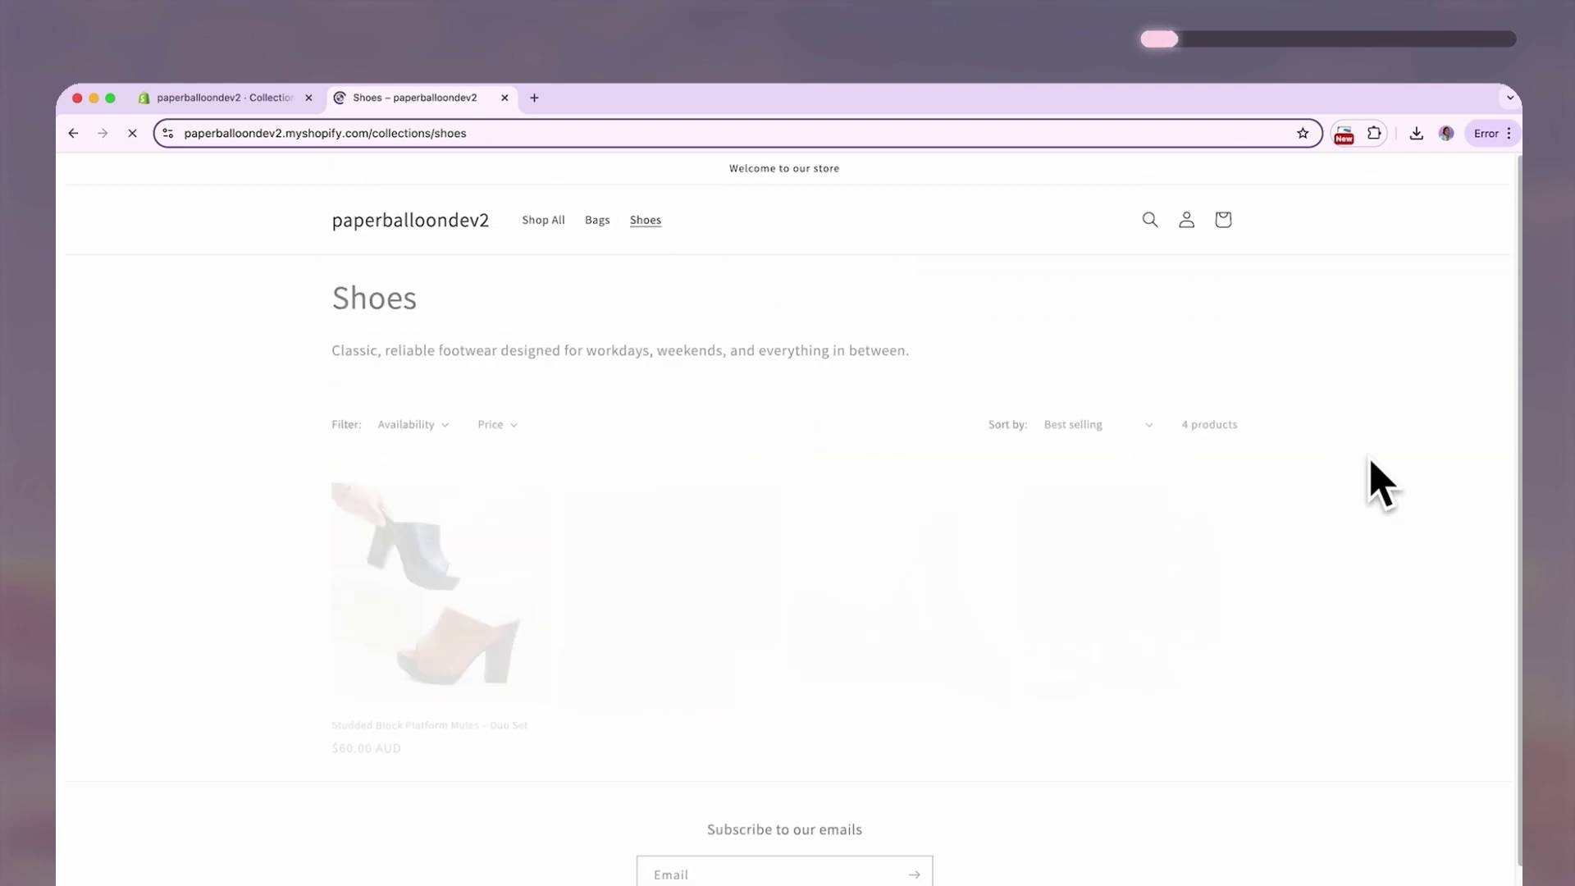
scroll(1263, 681, down, 2)
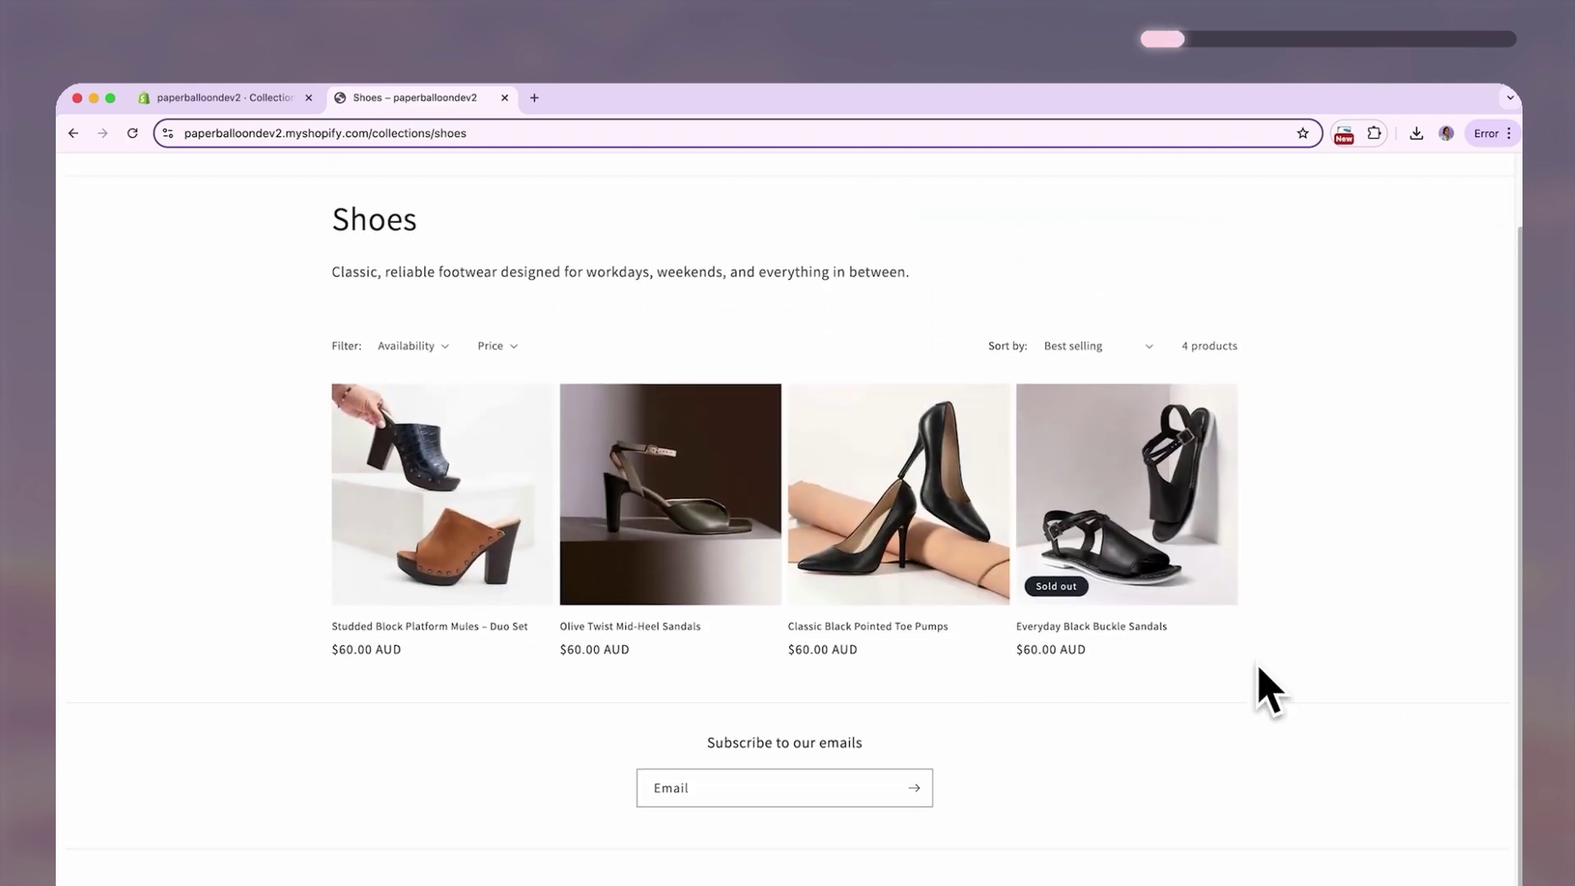
scroll(1259, 668, up, 2)
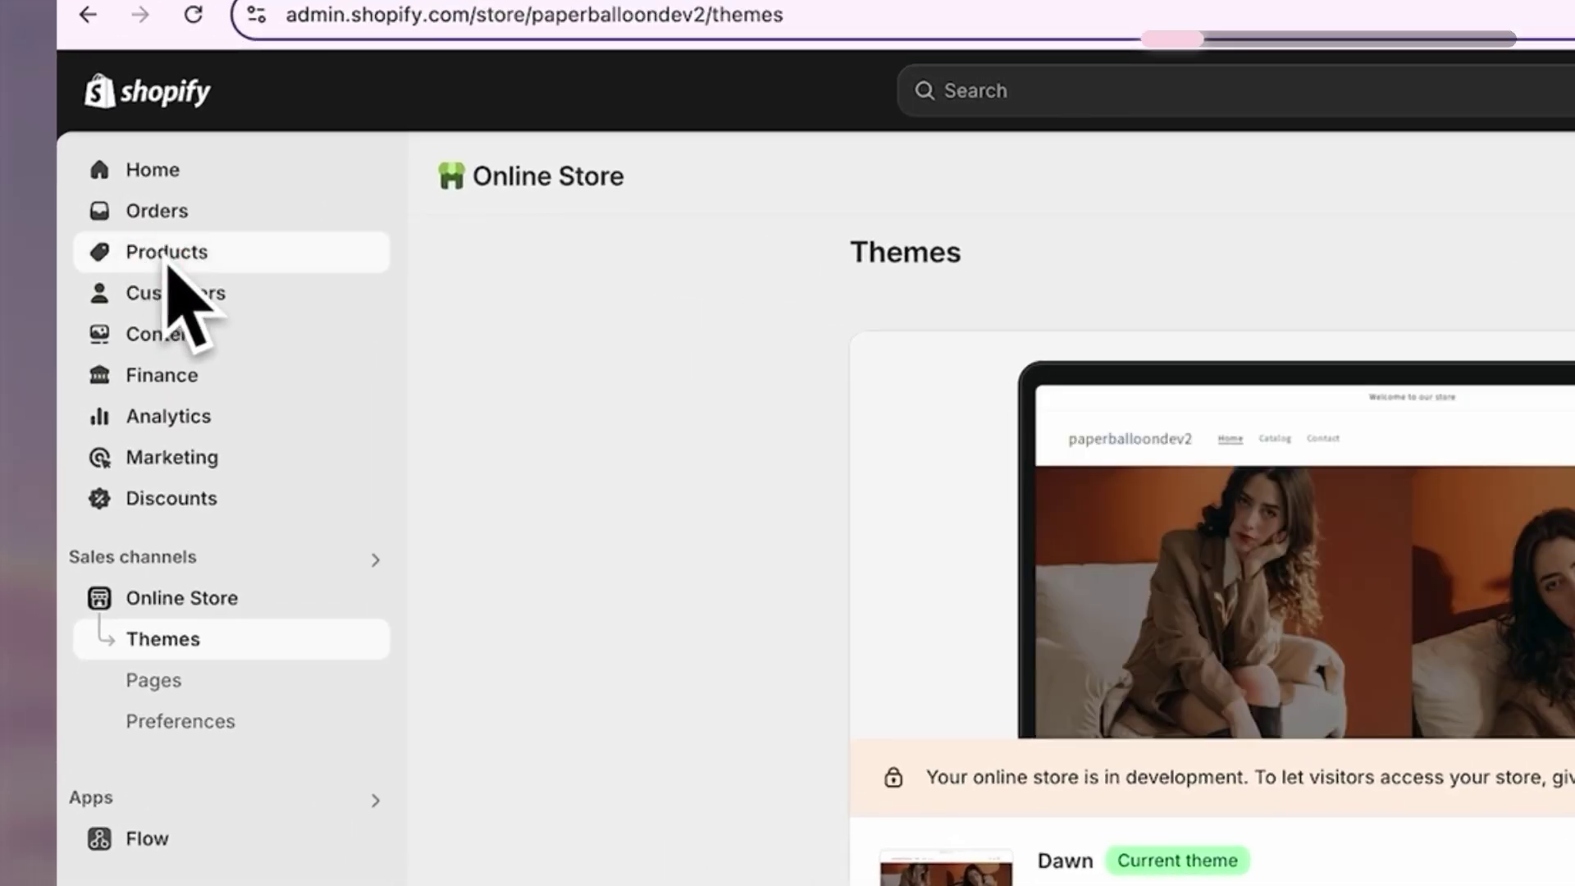
Create a new collection titled Bags and enter its description.
click(118, 266)
click(177, 293)
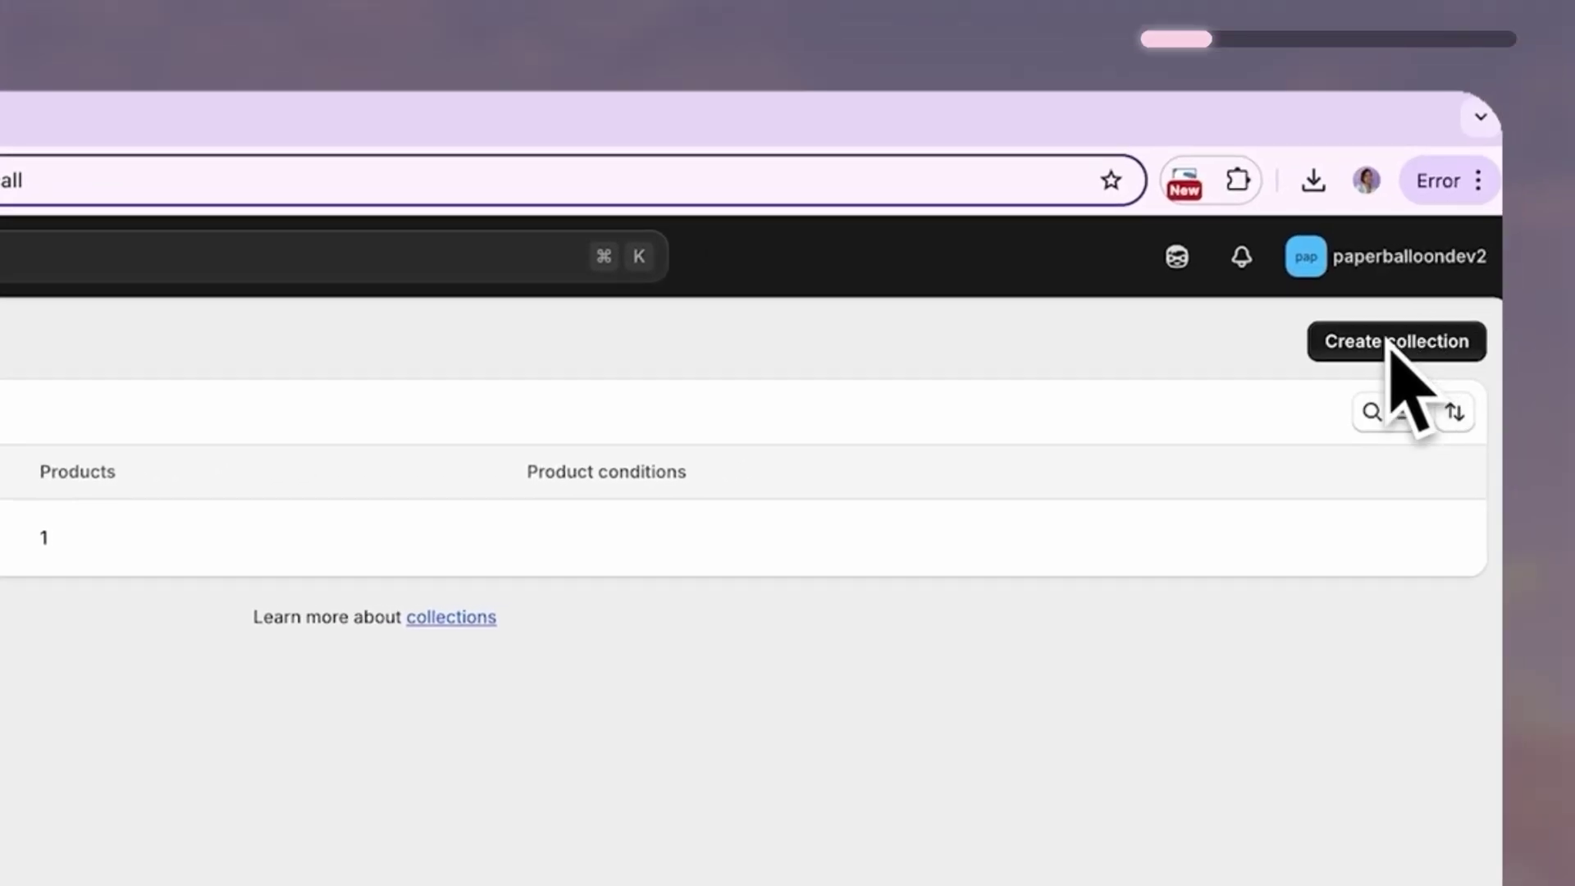
click(1394, 343)
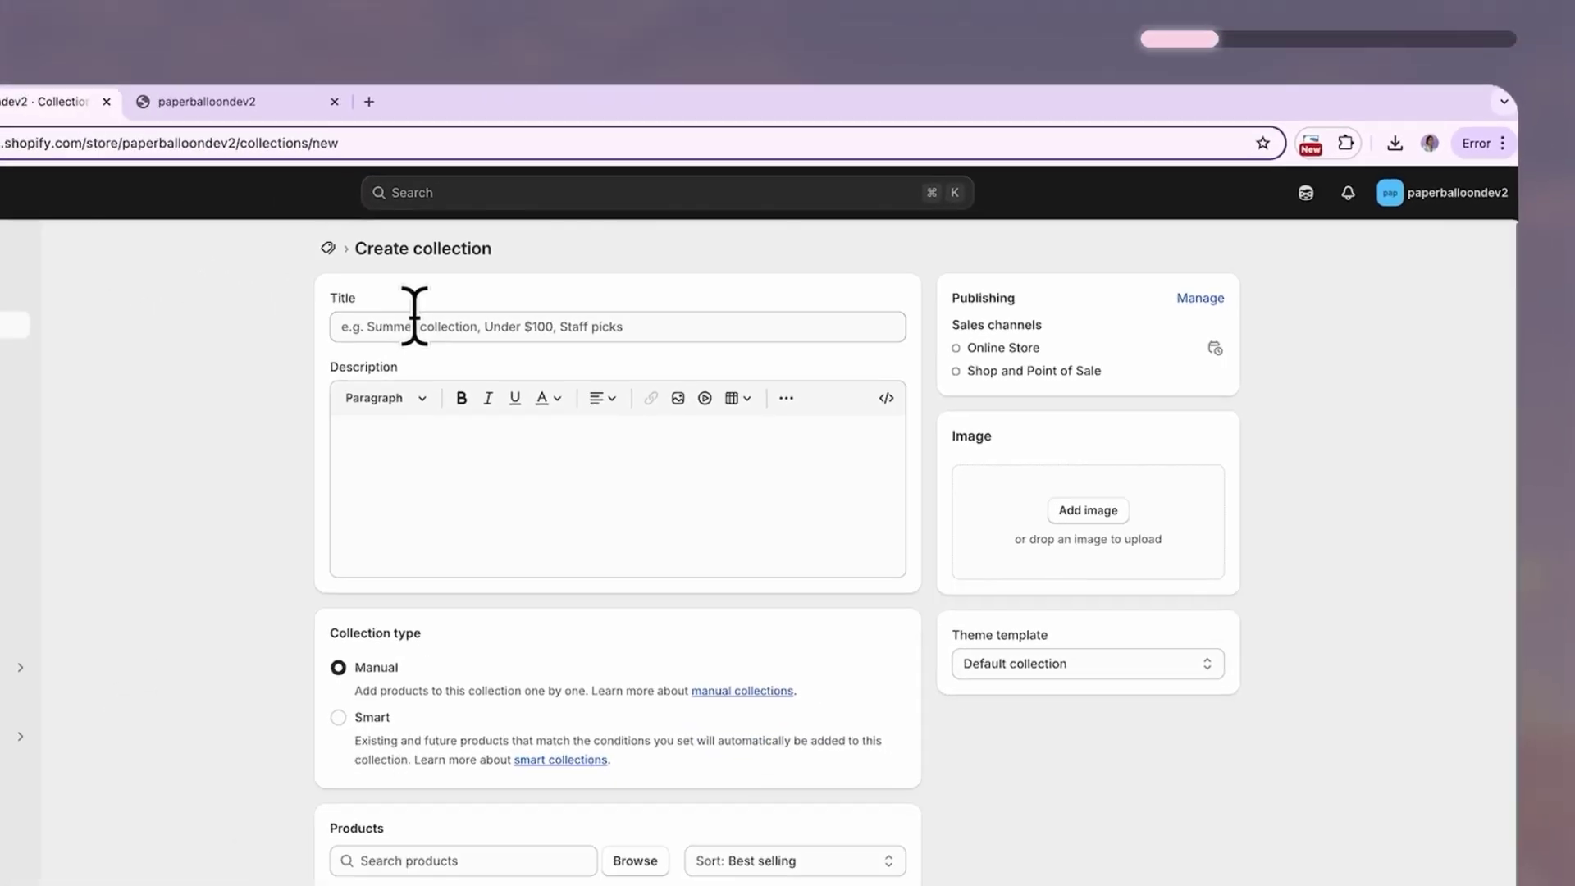
click(414, 325)
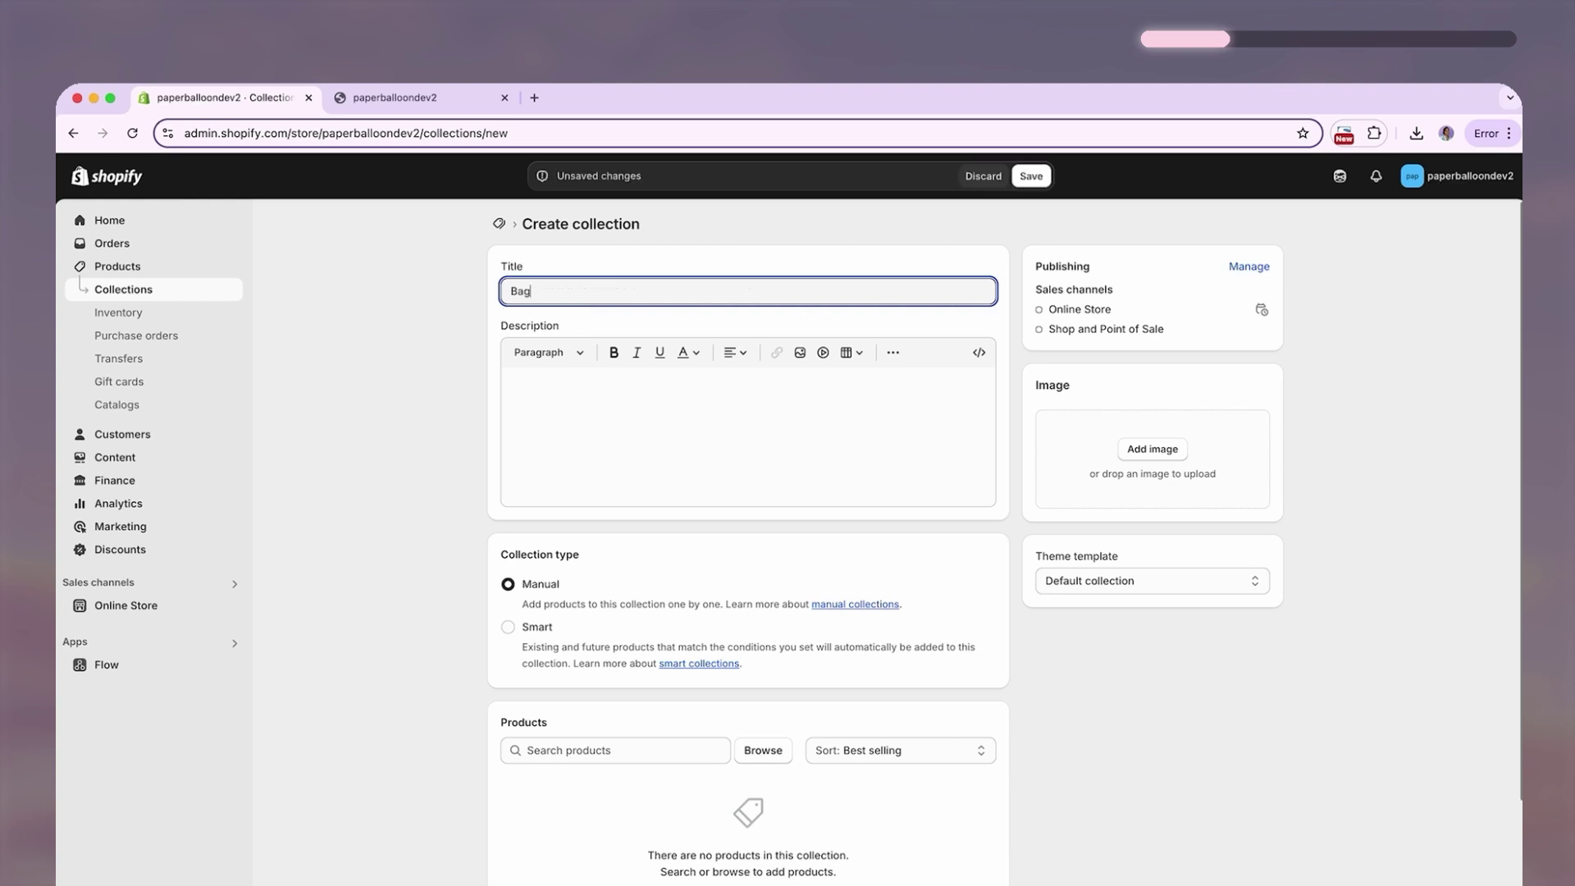
click(660, 401)
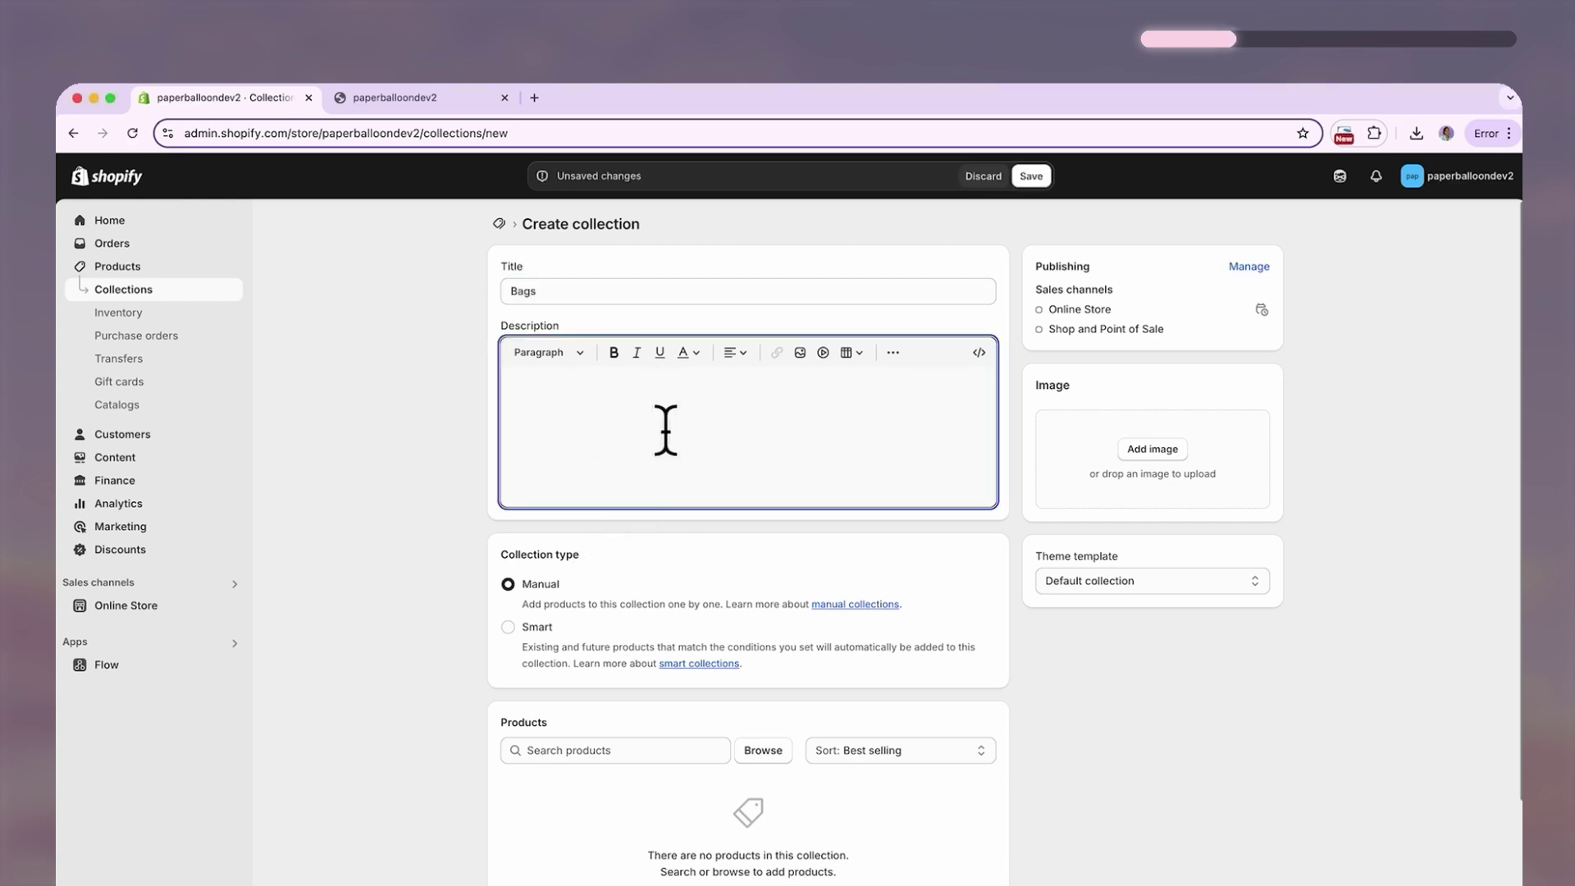
Add bag products, including Blush Quilted Everyday Tote and Cognac Croc Textured Work Tote, to the collection.
click(761, 750)
click(556, 407)
click(556, 453)
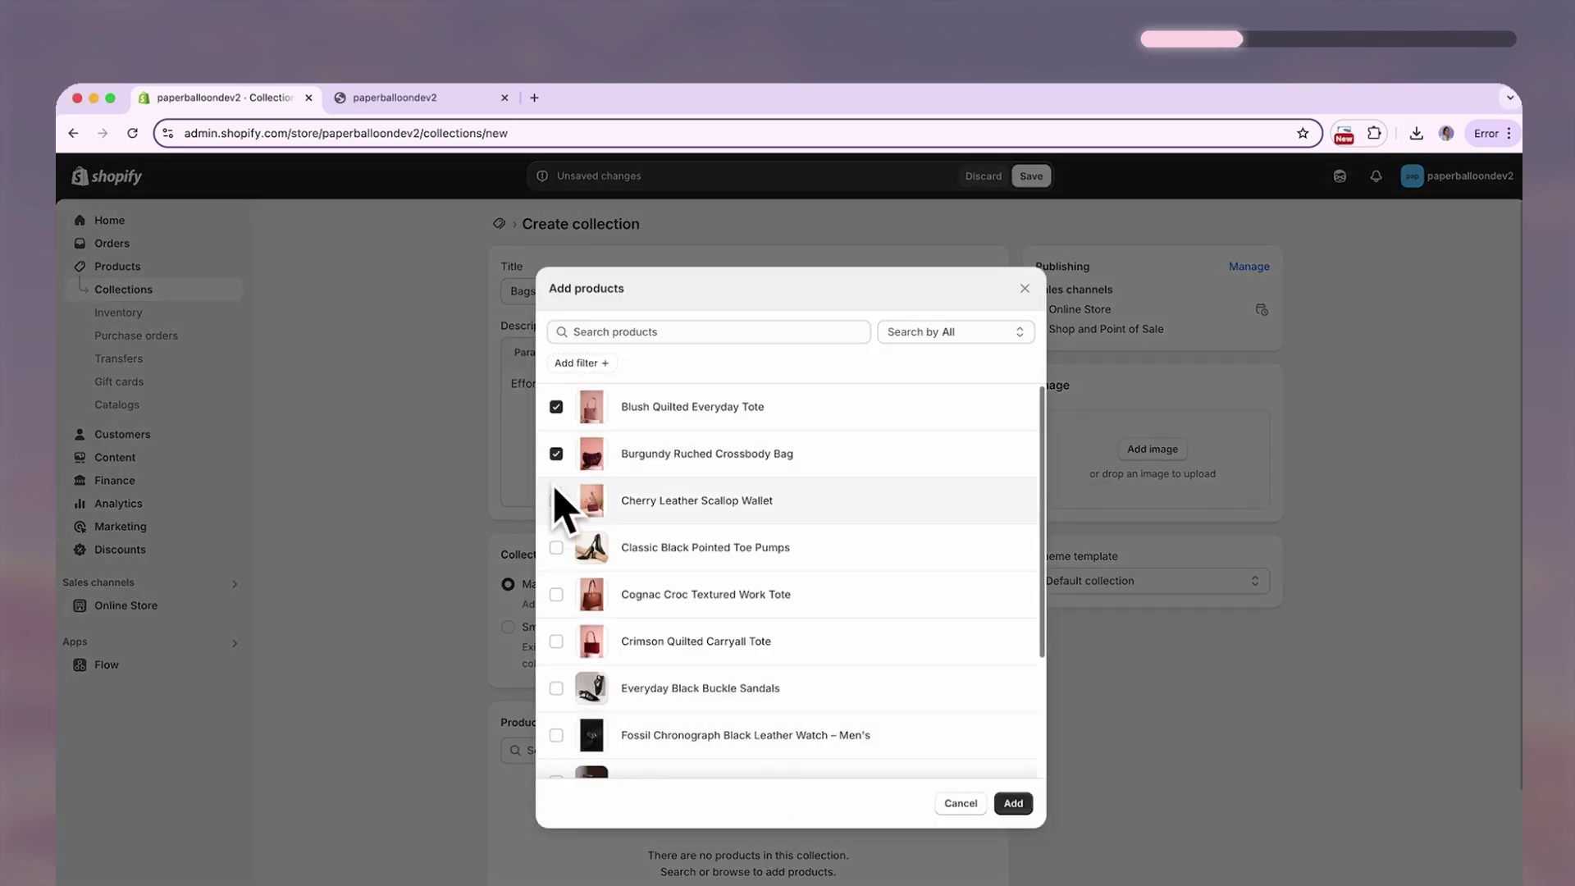
click(556, 501)
click(556, 594)
click(1013, 803)
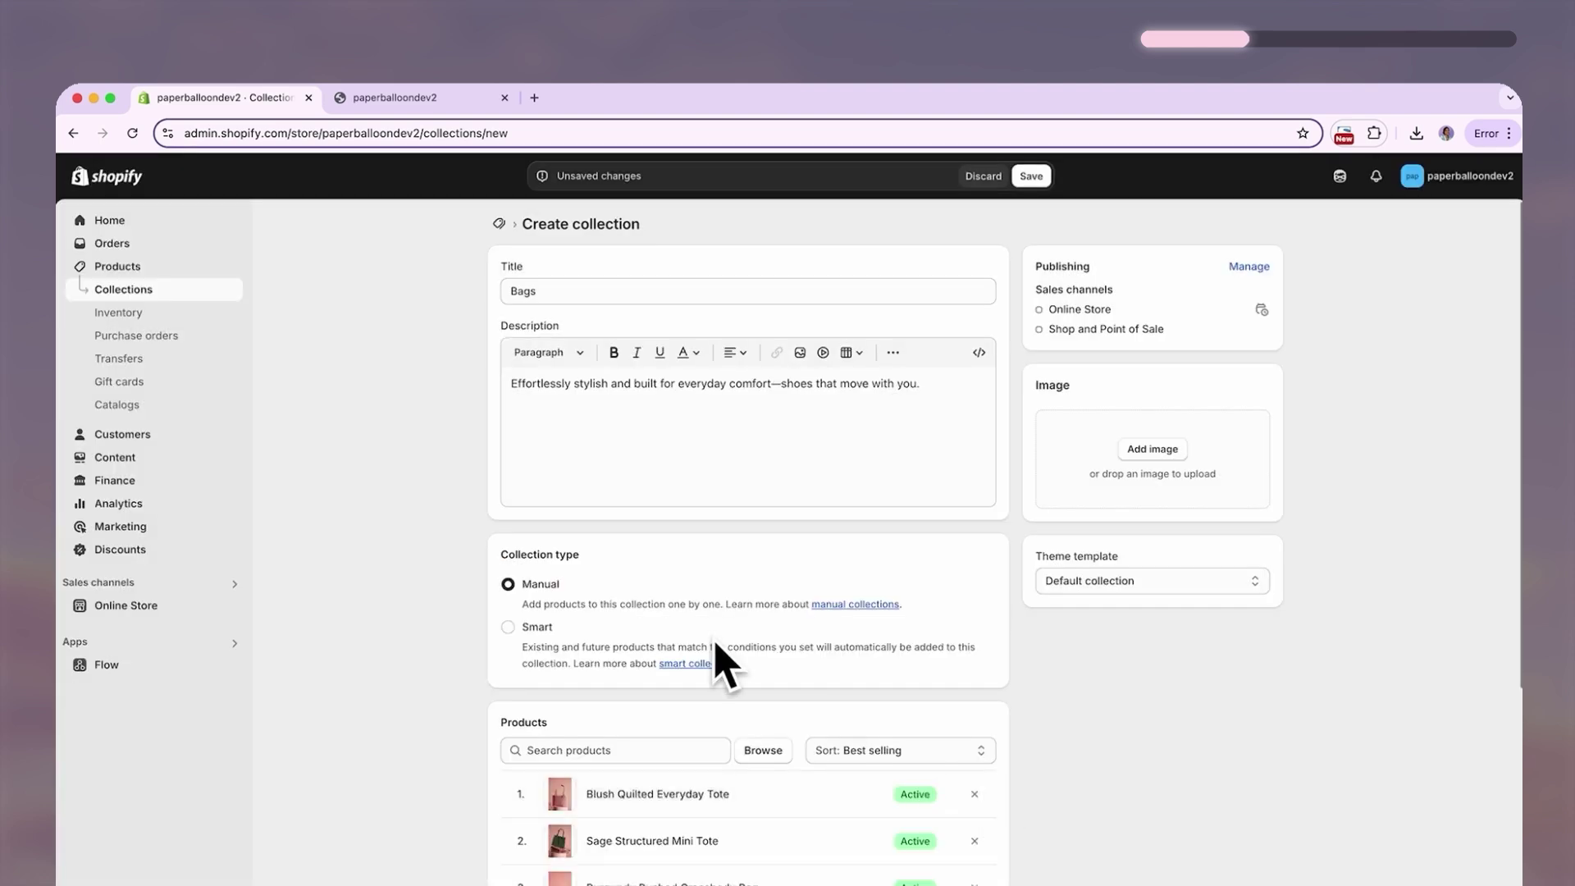
Set the green bag photo as the Bags collection image and save it.
click(1162, 456)
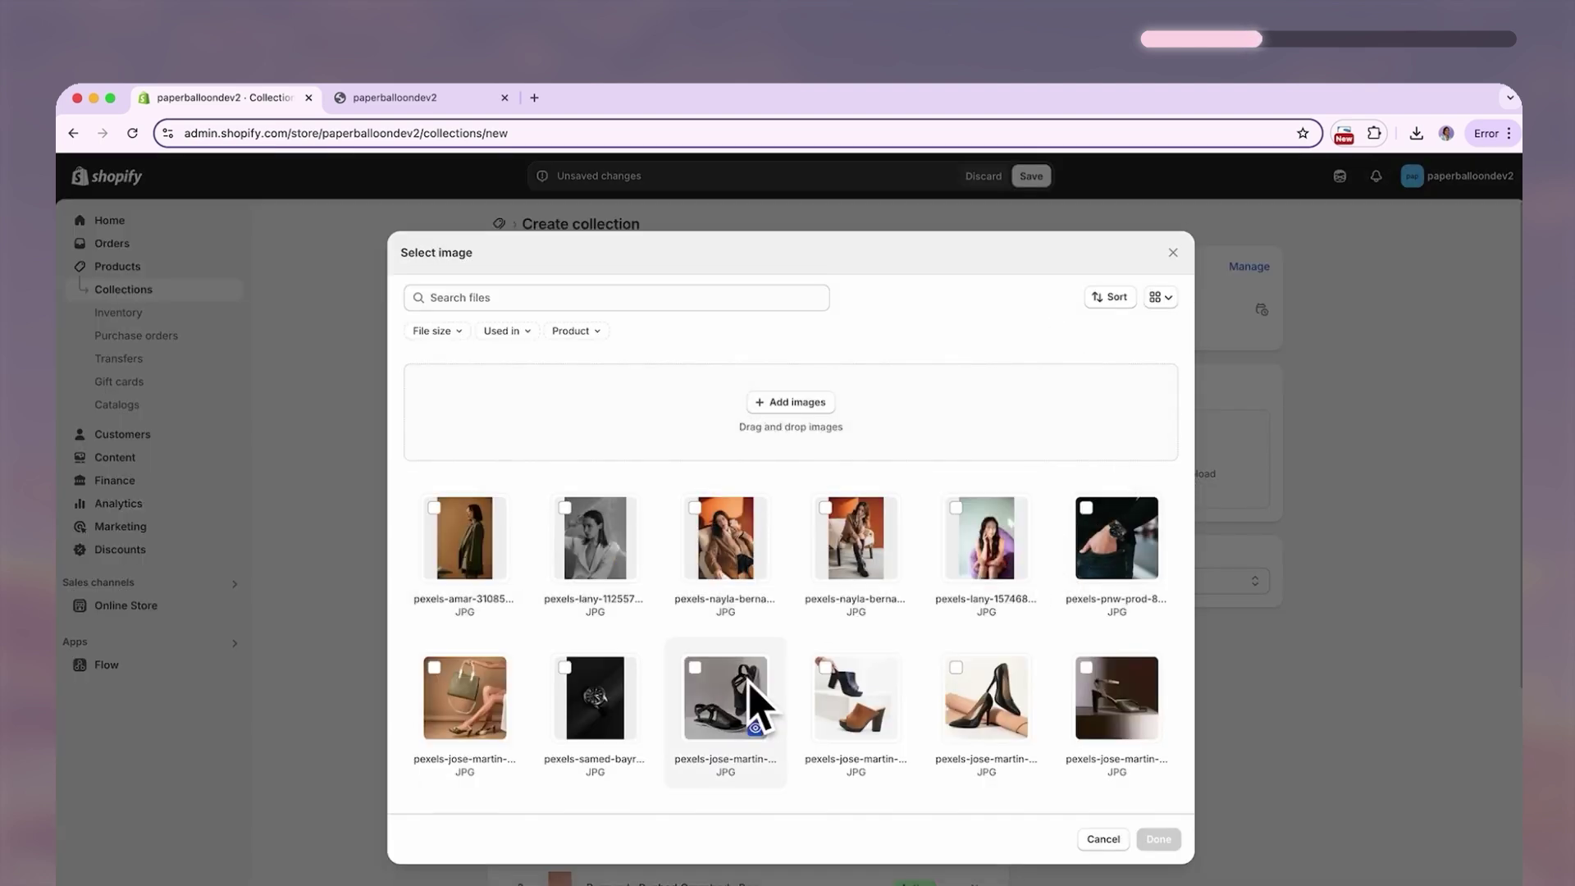
click(492, 702)
click(1152, 836)
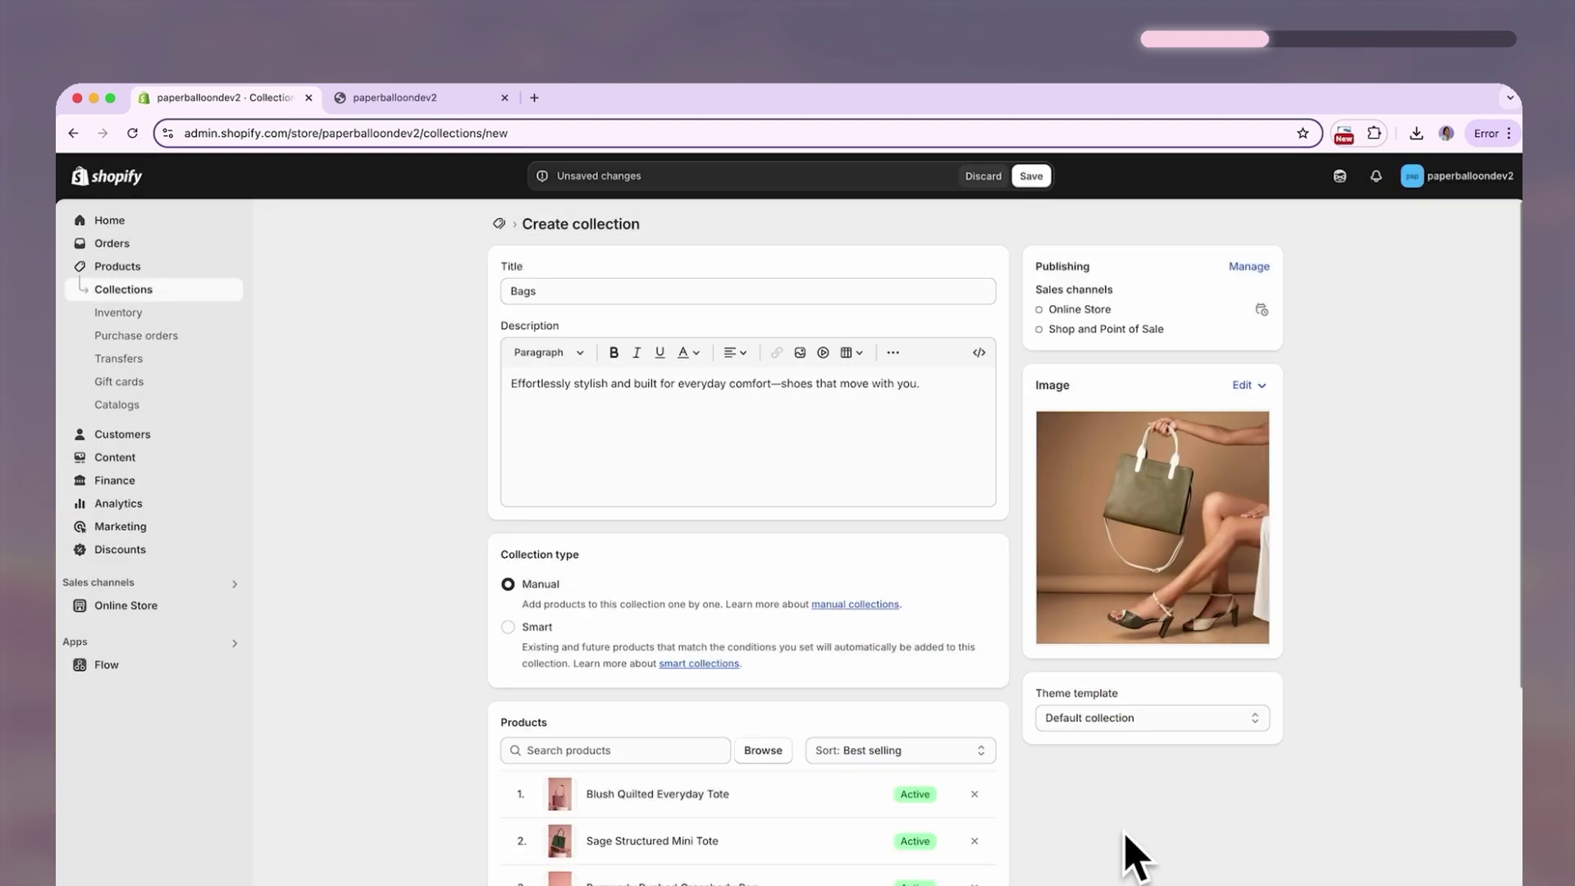
scroll(1148, 824, down, 5)
scroll(1077, 808, up, 5)
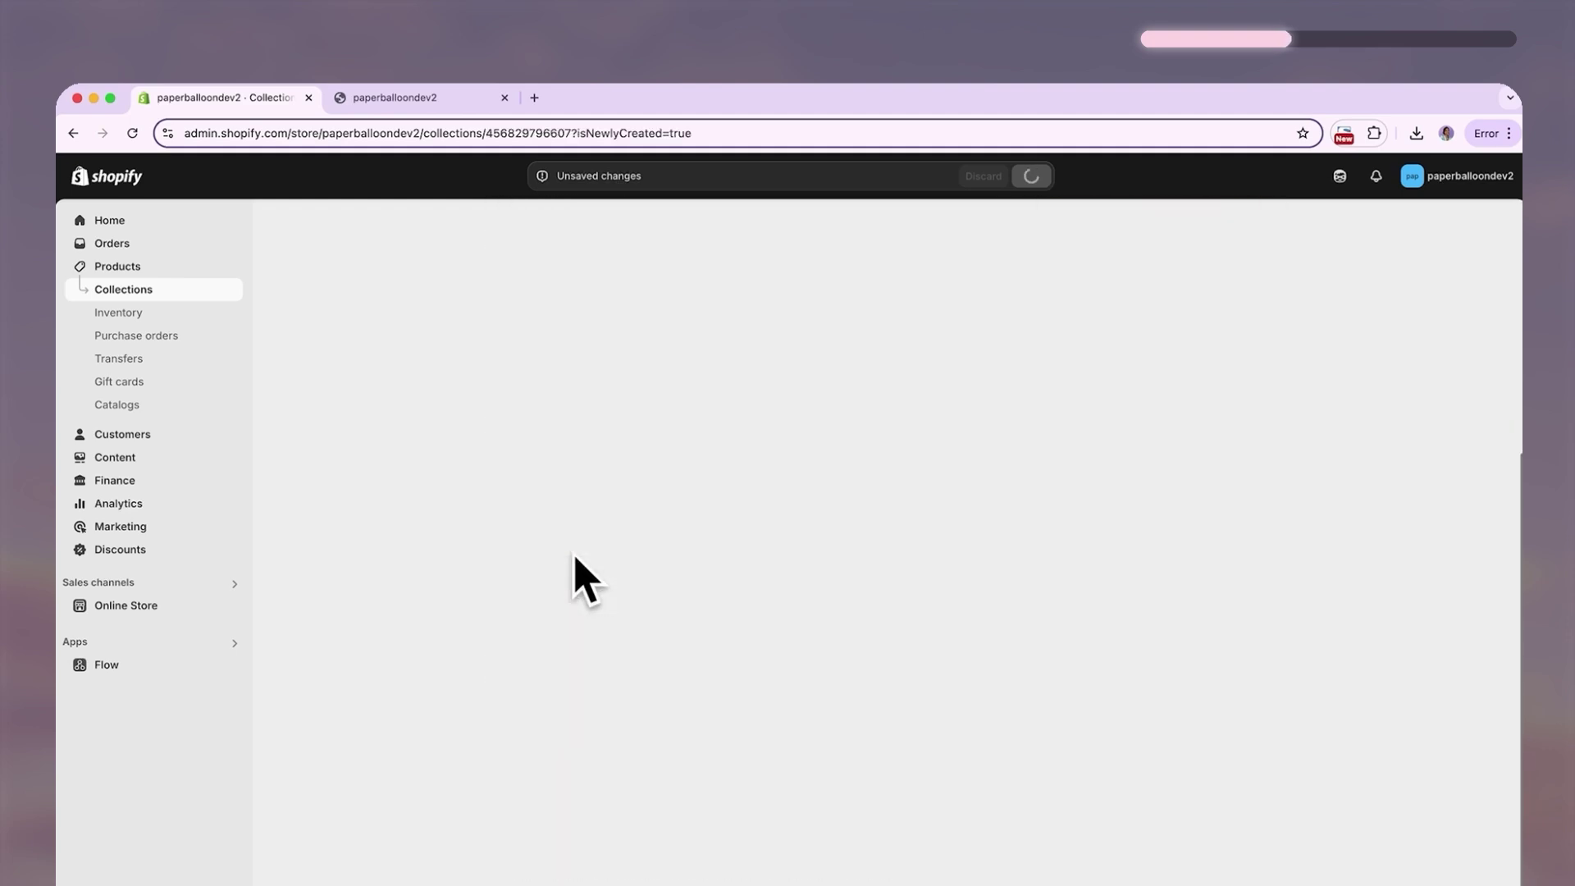
click(123, 289)
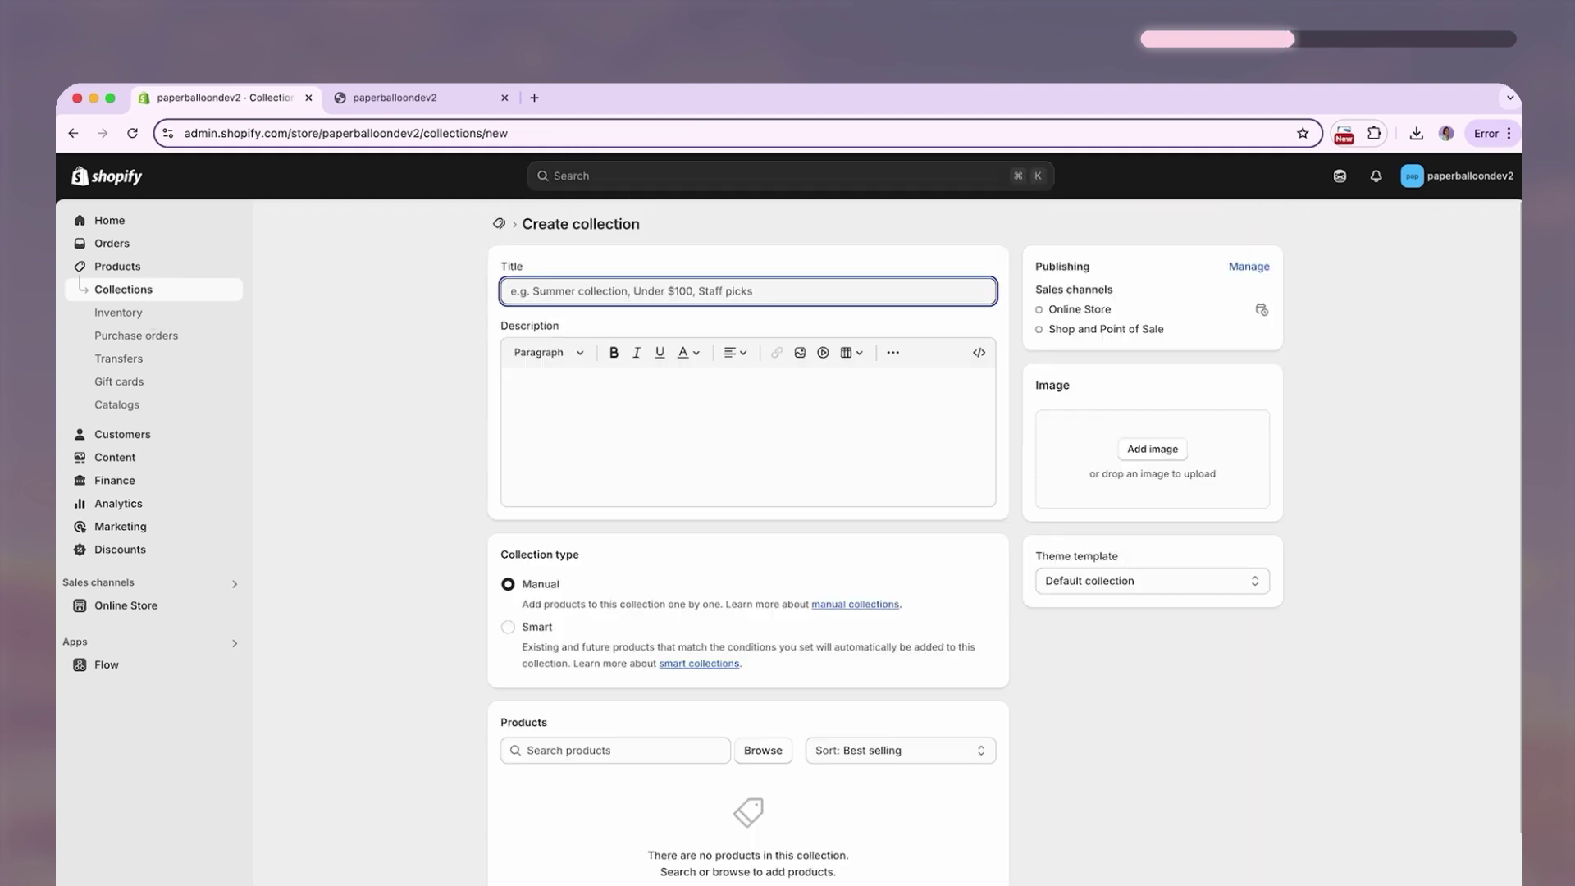
Title the new collection Shoes and include Studded Block Platform Mules – Duo Set.
text(Shoes)
key(Tab)
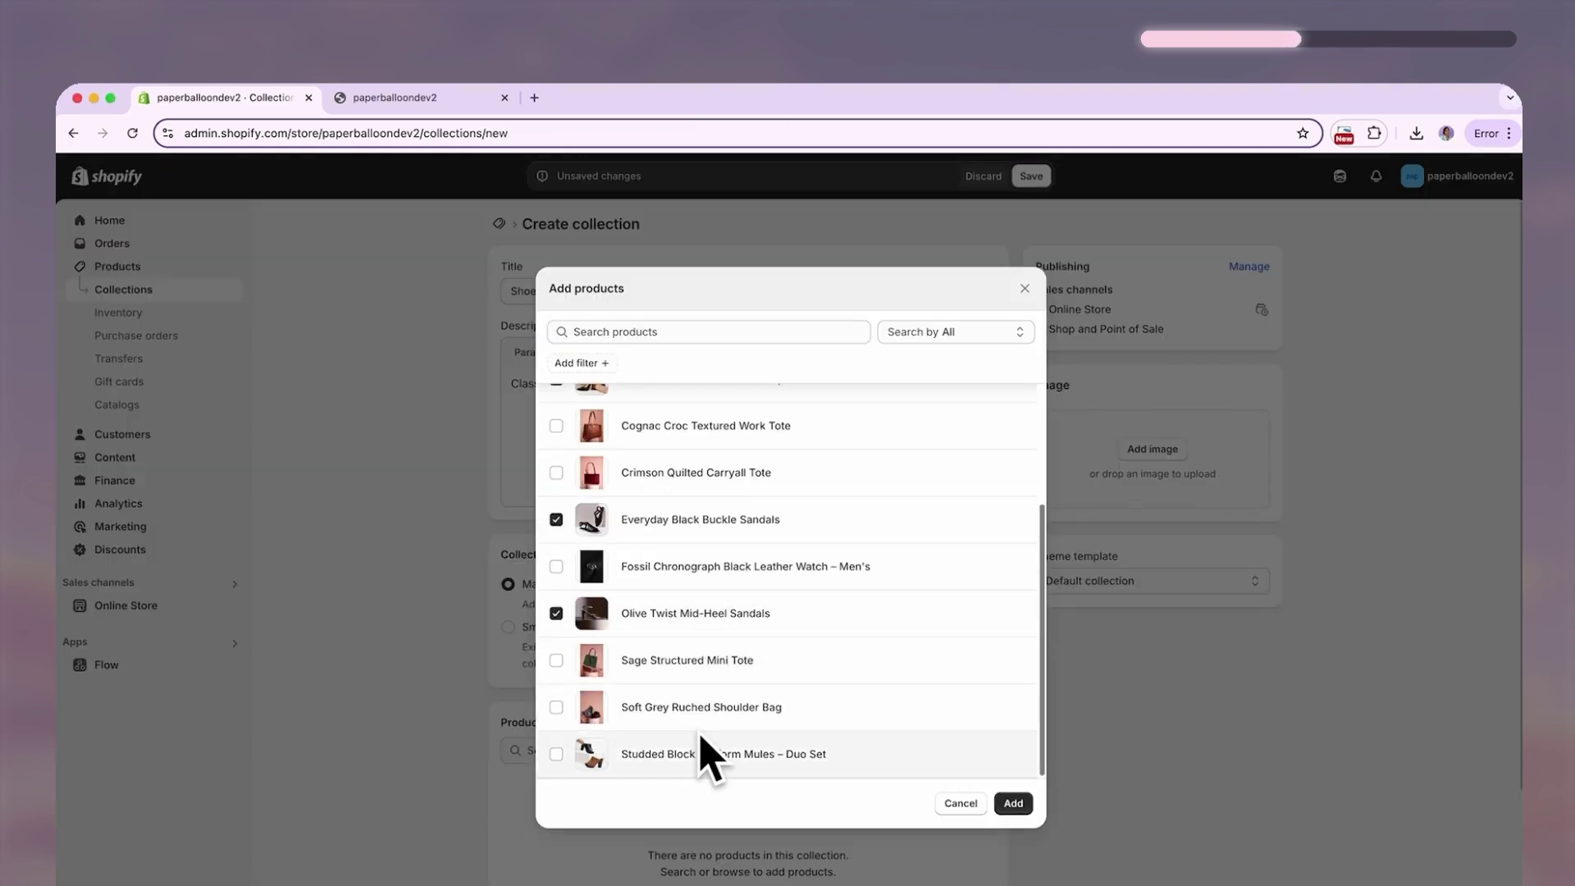
click(703, 746)
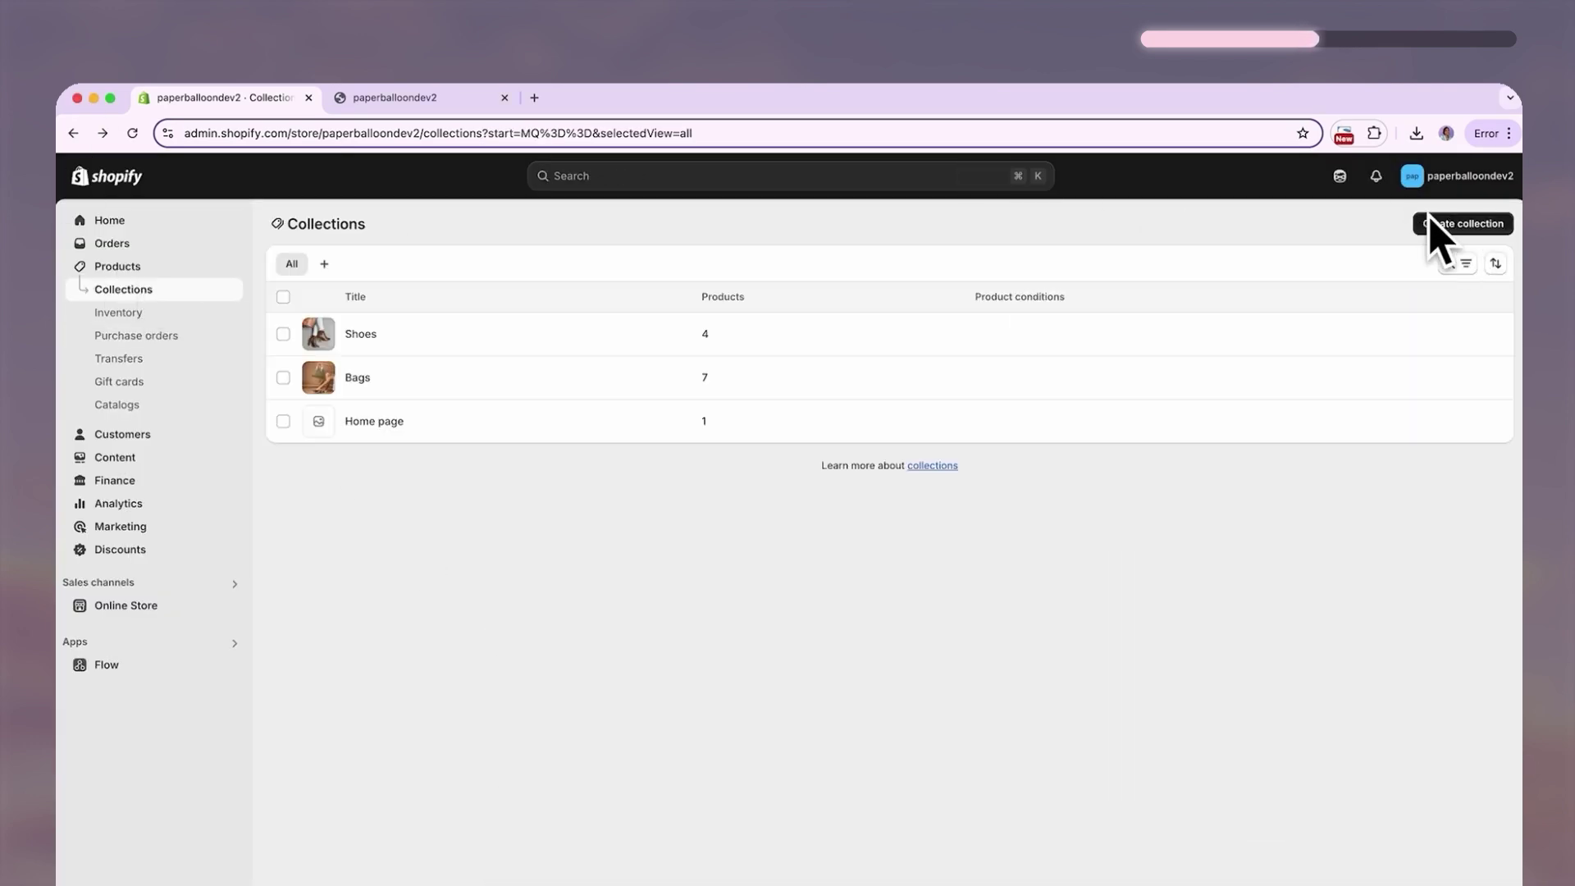
Create the All collection with the brown-blazer portrait as cover and save it.
click(1435, 225)
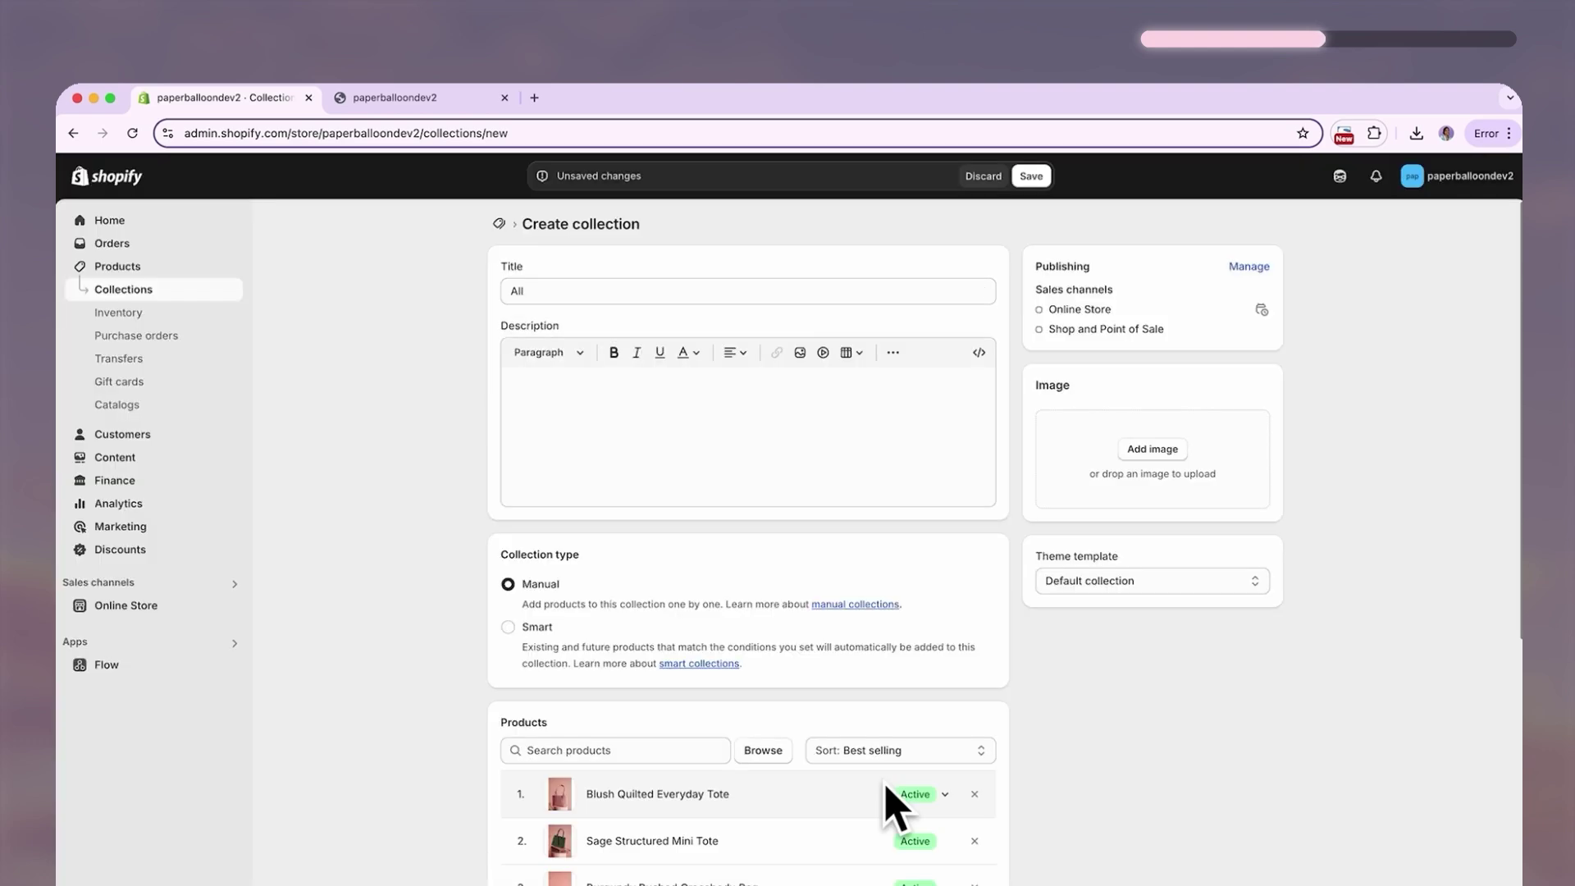
scroll(468, 555, down, 6)
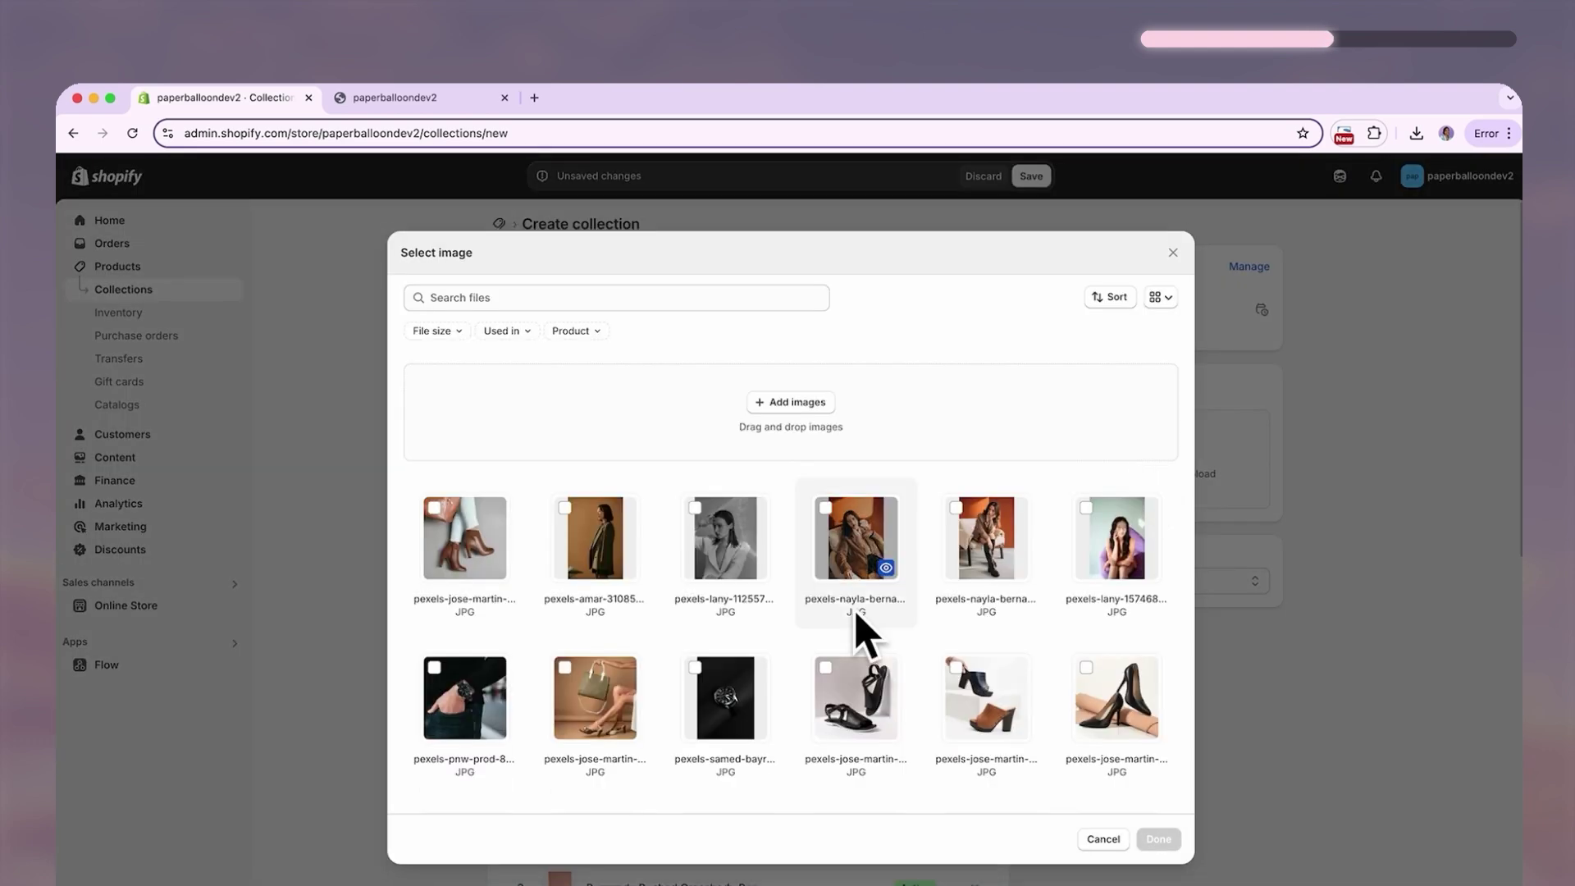
scroll(604, 667, down, 2)
click(720, 450)
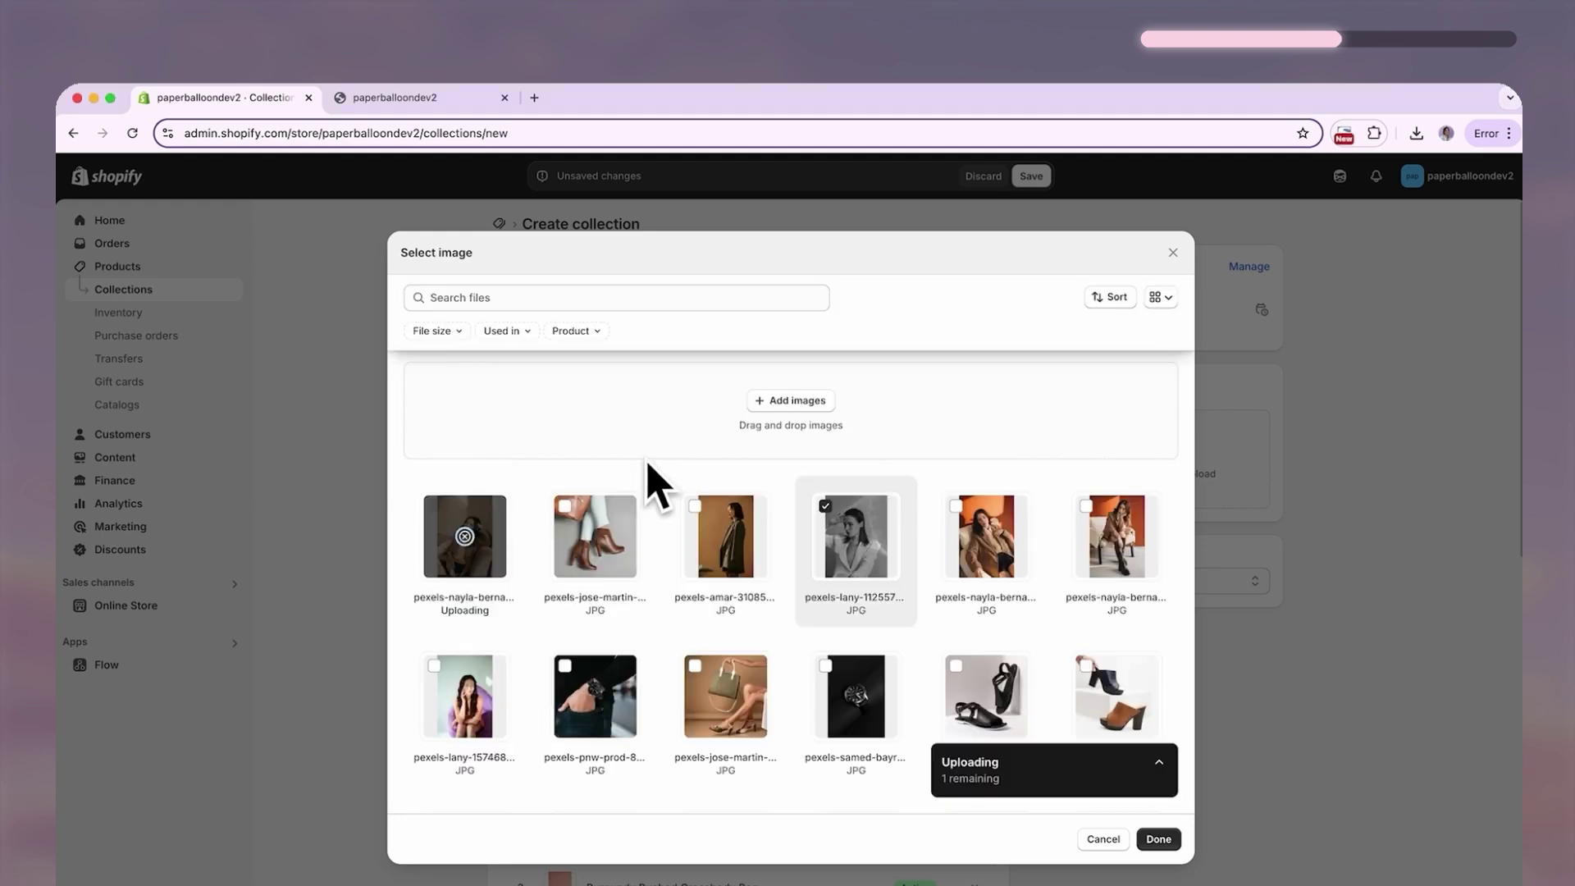
click(837, 545)
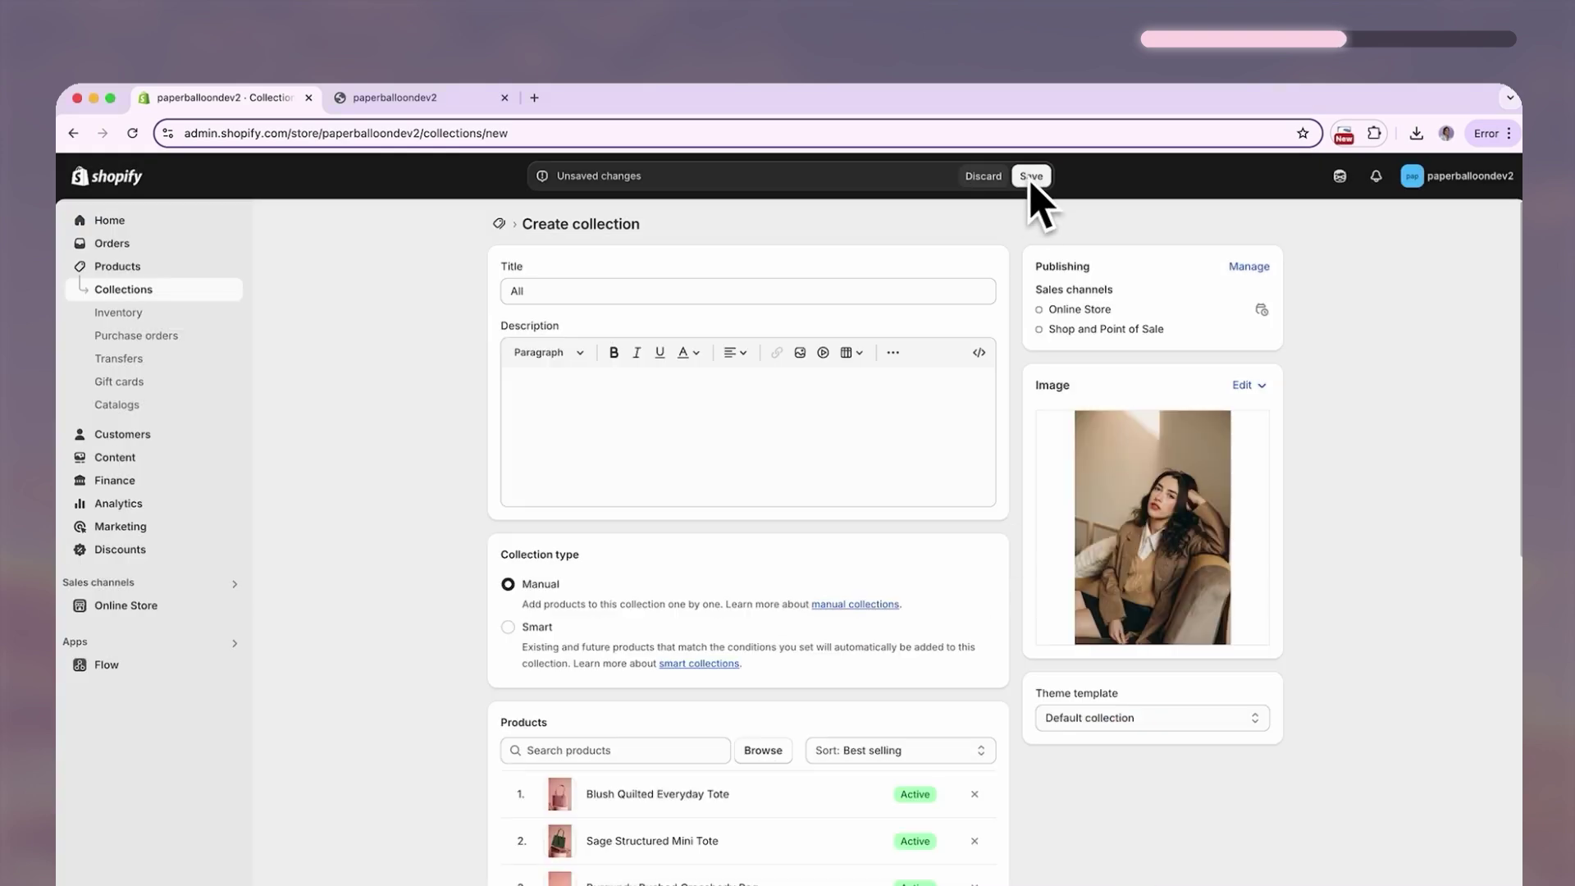
click(1030, 177)
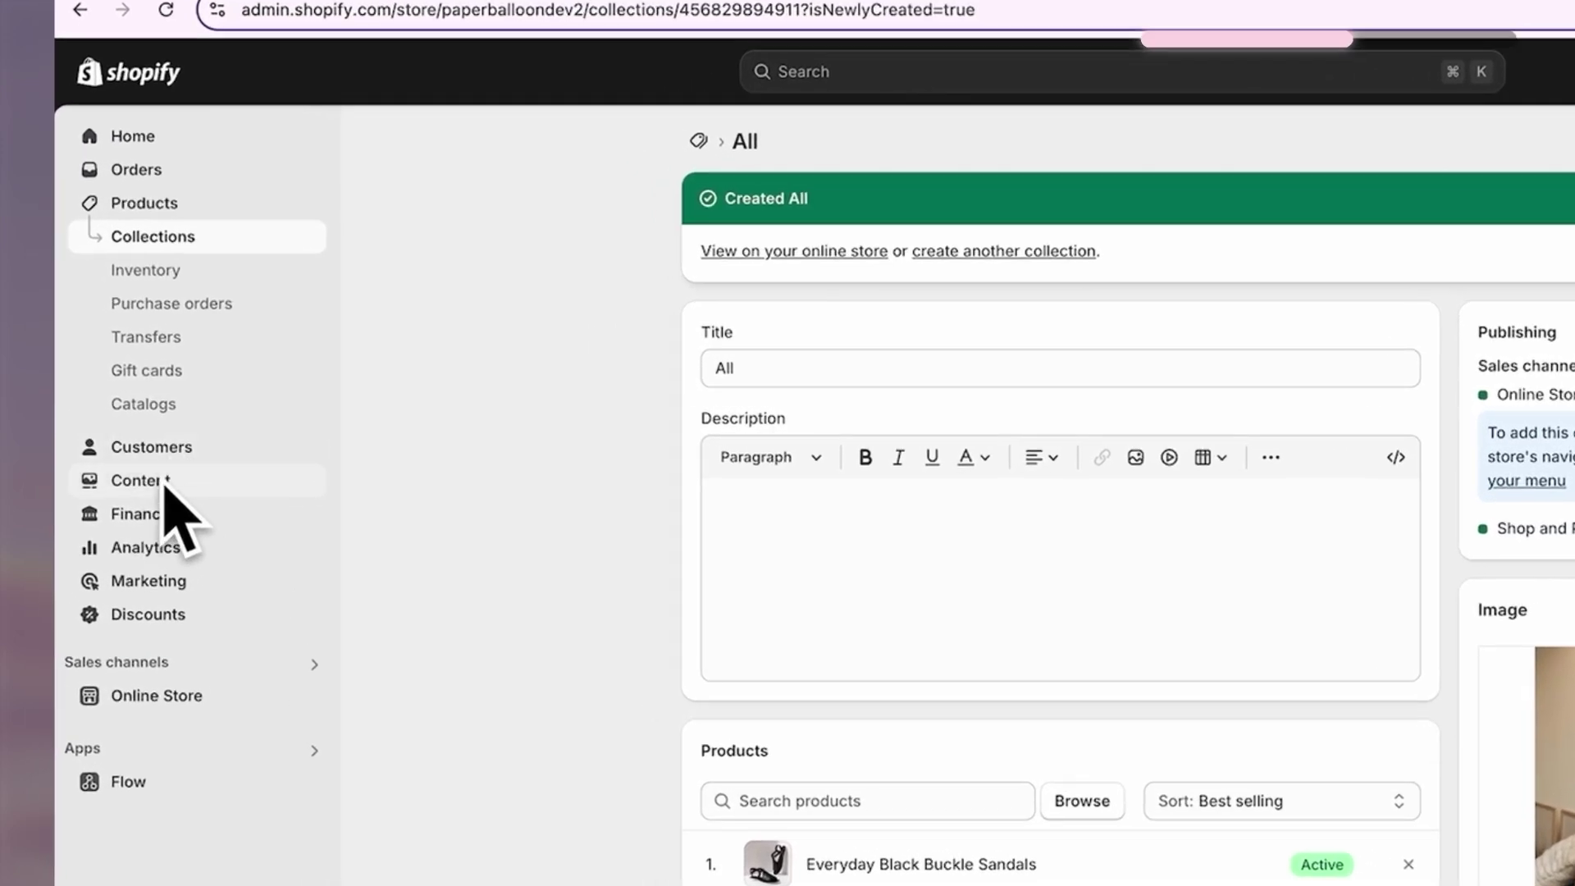
In the Main menu, add a new item linked to the All collection.
click(164, 484)
click(145, 372)
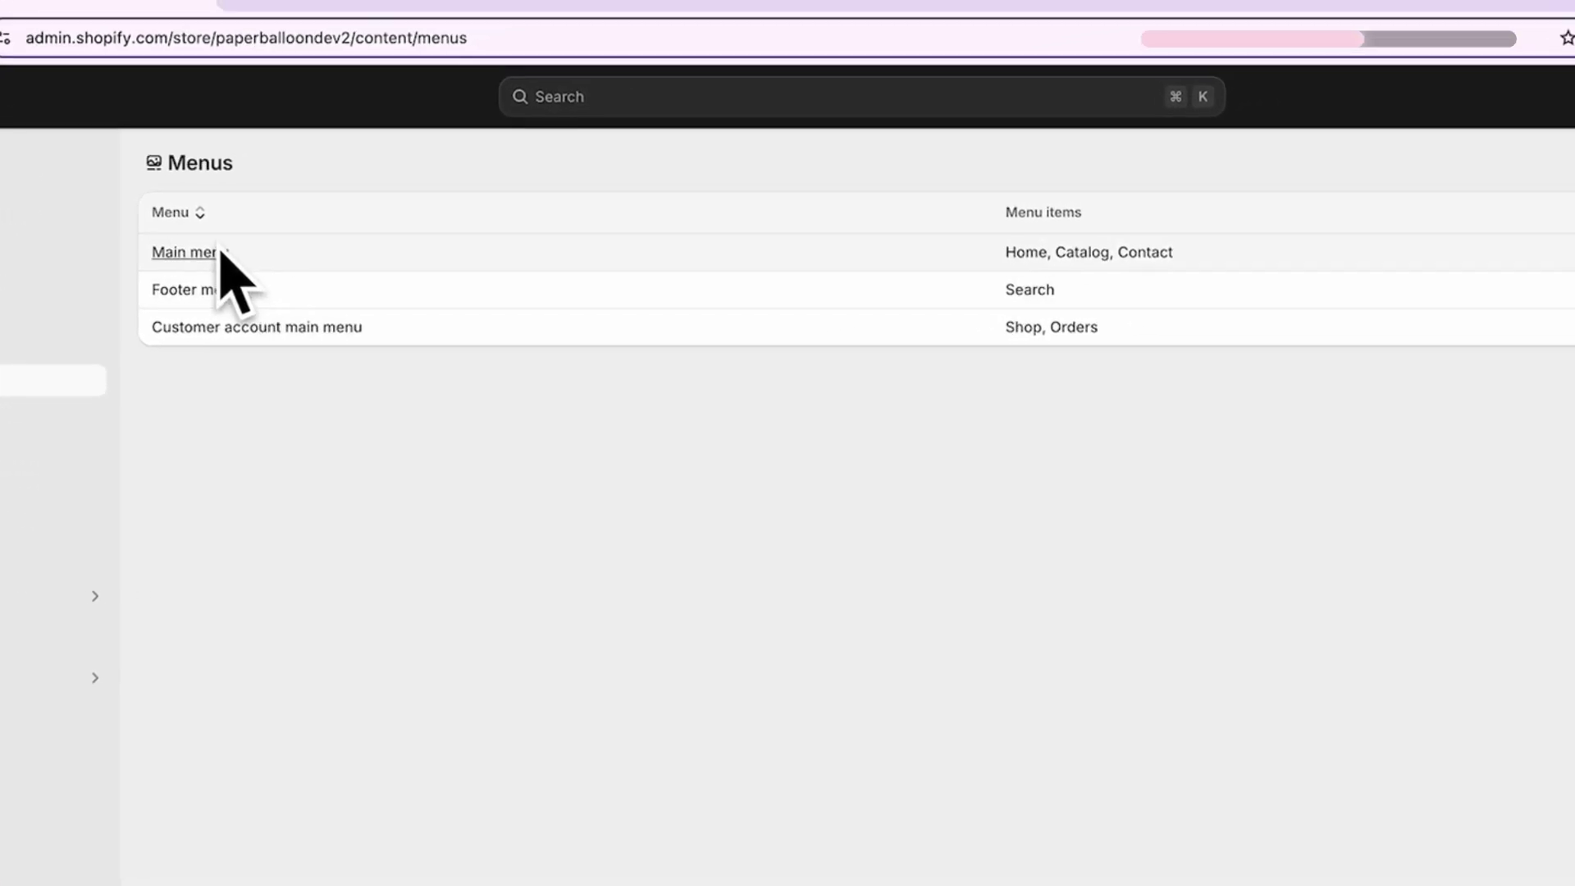
click(215, 252)
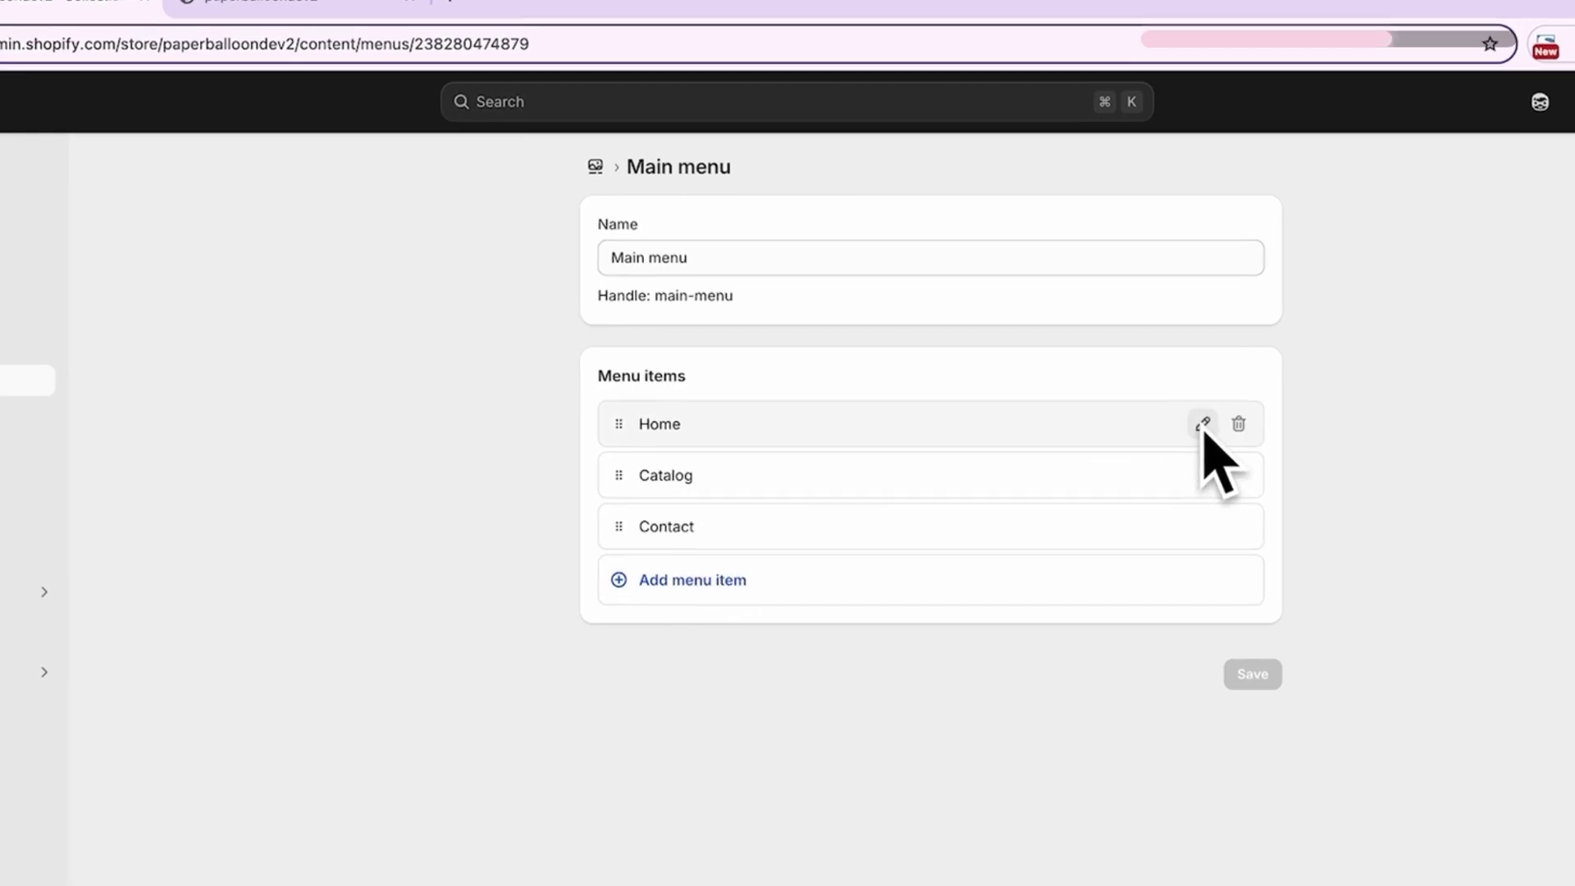
click(695, 583)
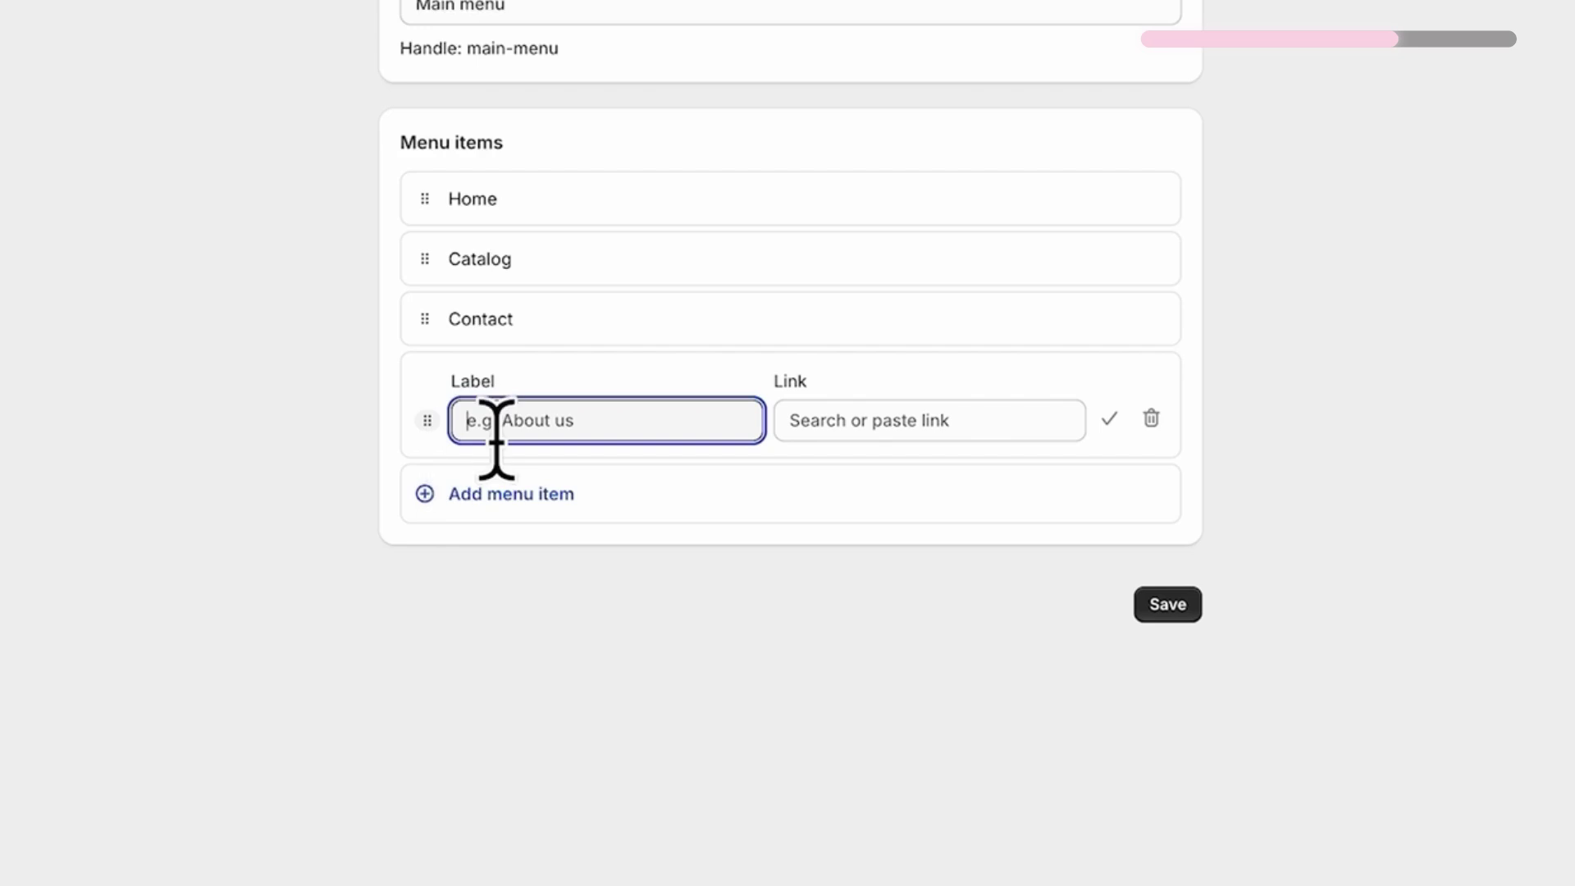
click(966, 468)
click(1021, 625)
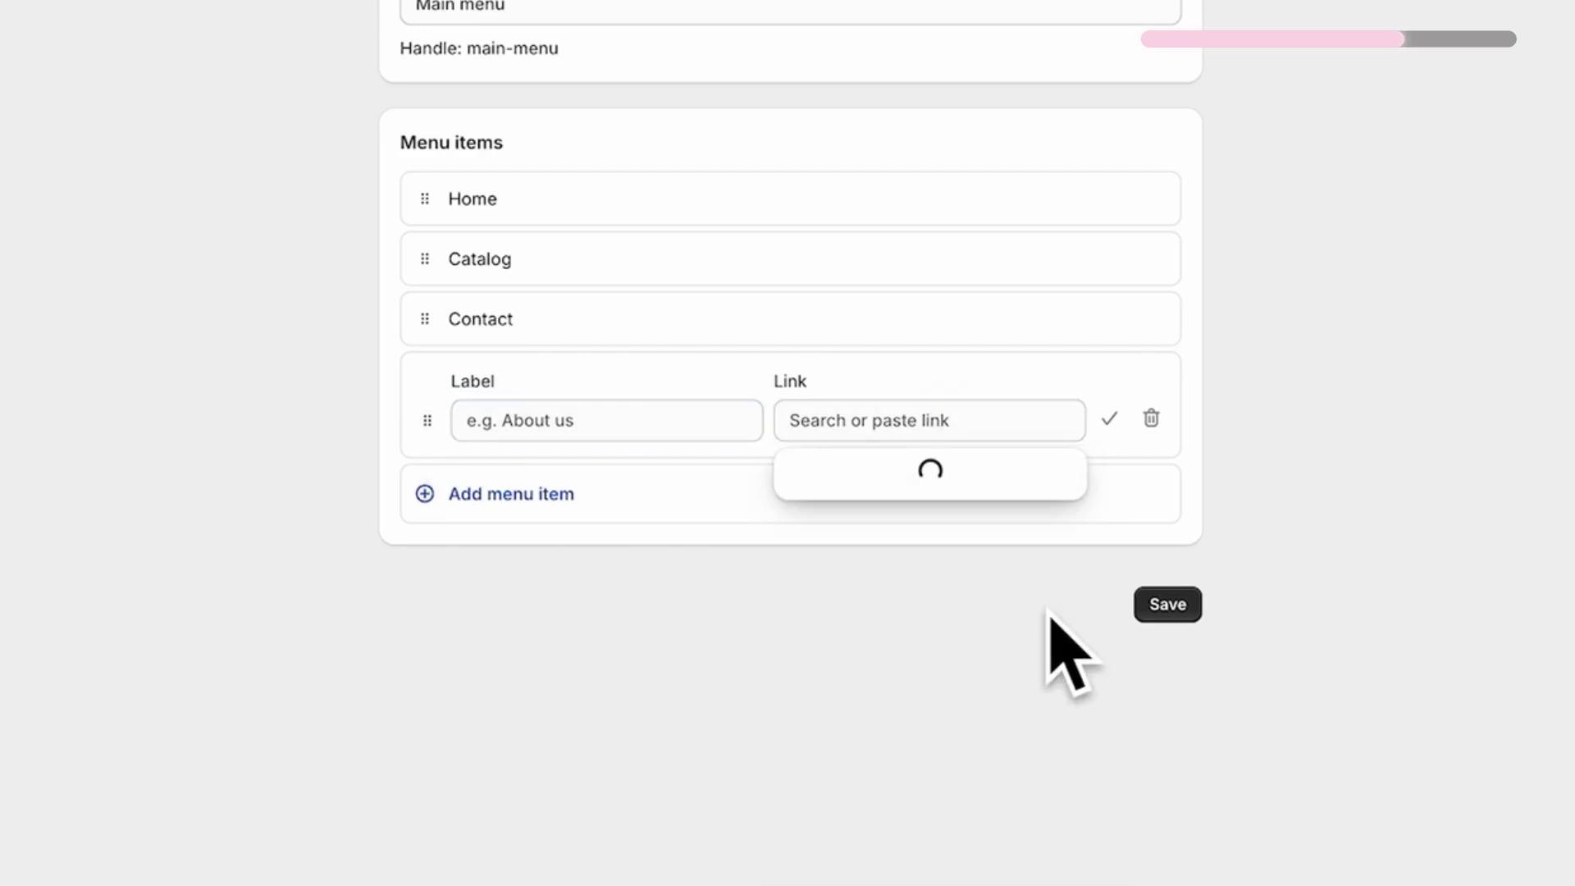
click(931, 577)
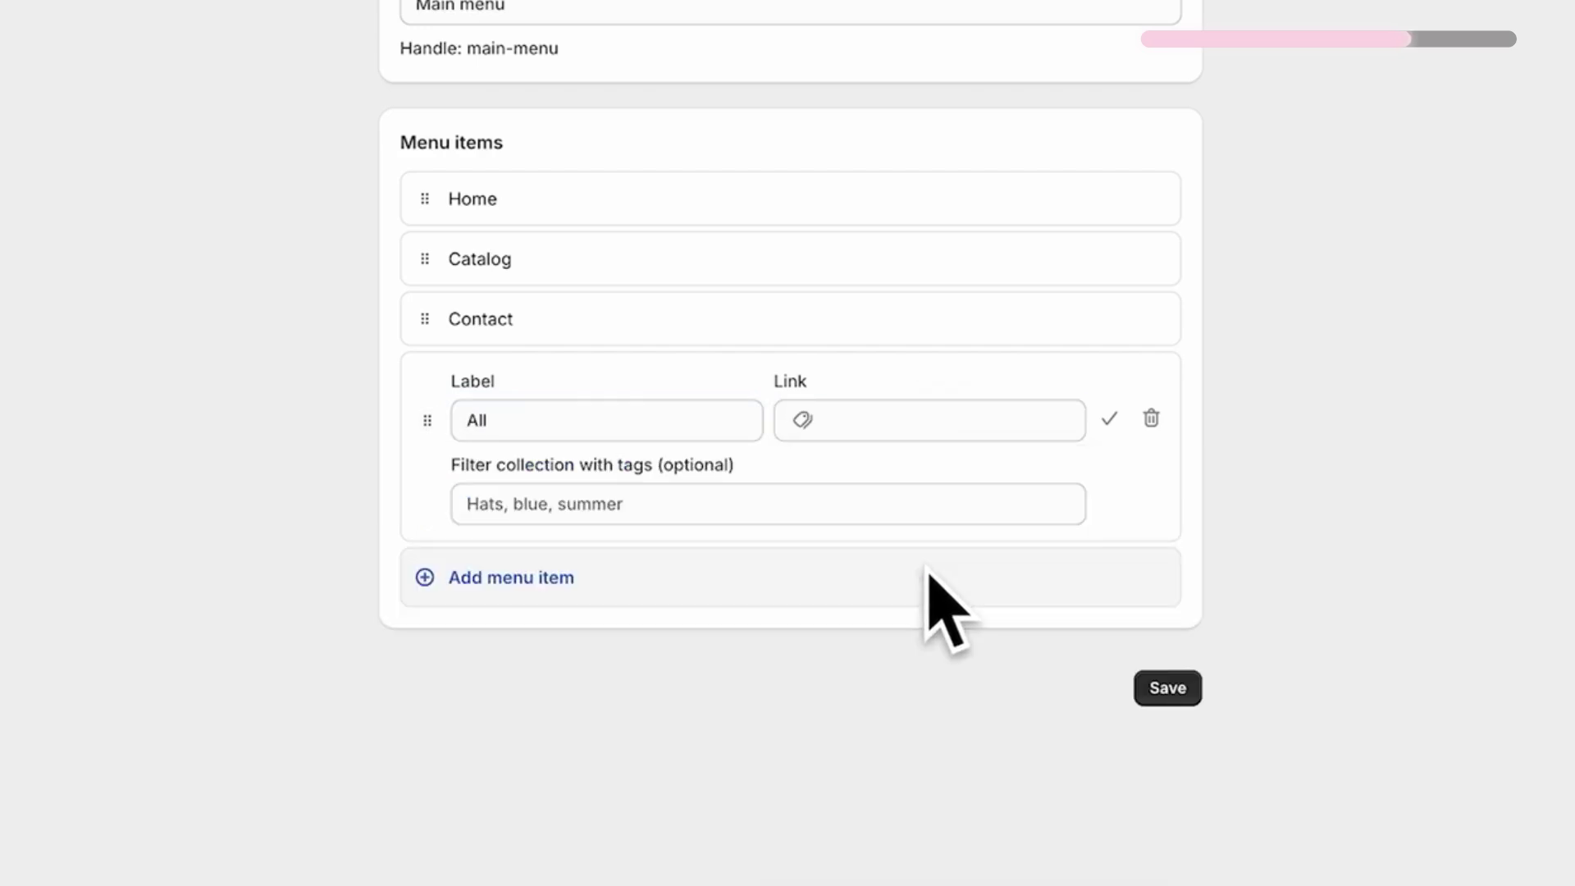
Add Bags and Shoes items linked to their collections and relabel All as Shop All.
click(461, 580)
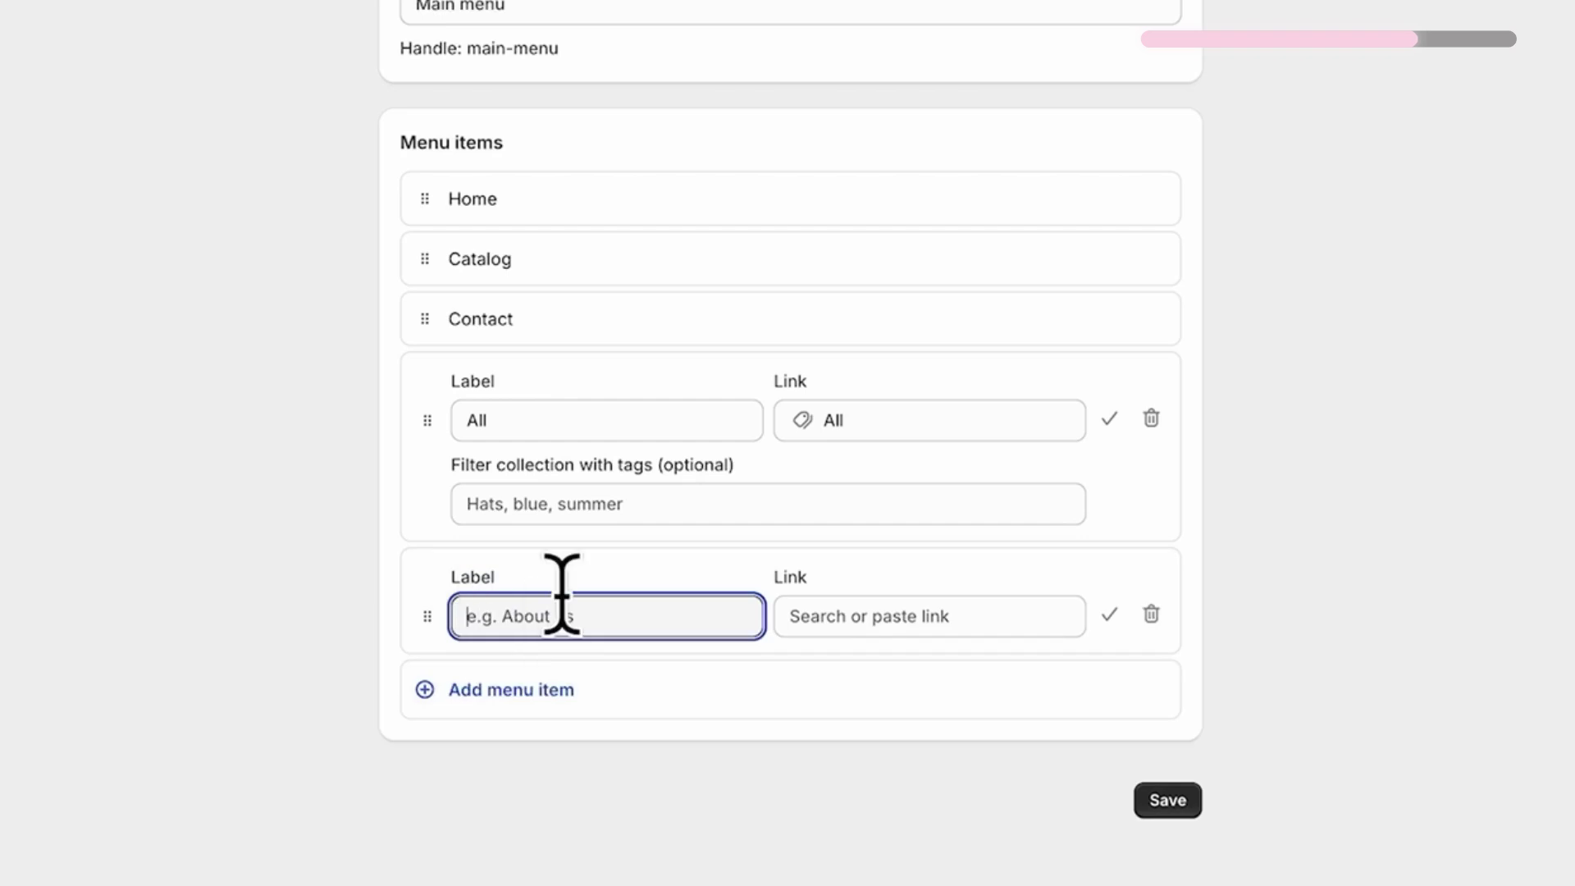
click(861, 826)
click(511, 771)
click(932, 808)
click(861, 310)
click(861, 755)
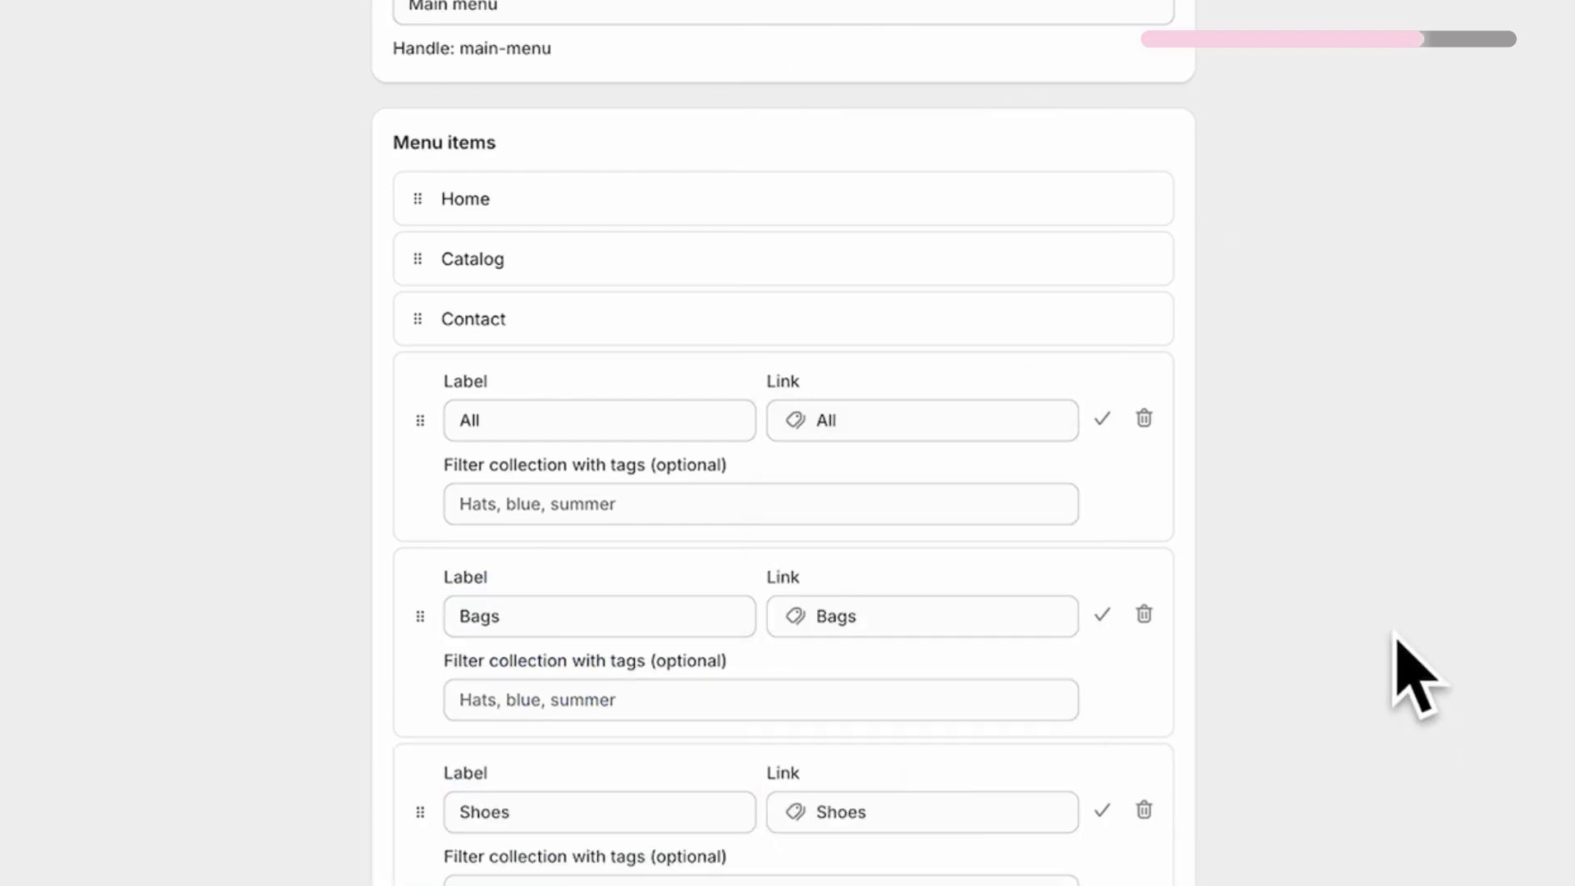
scroll(902, 574, down, 1)
click(534, 346)
key(Return)
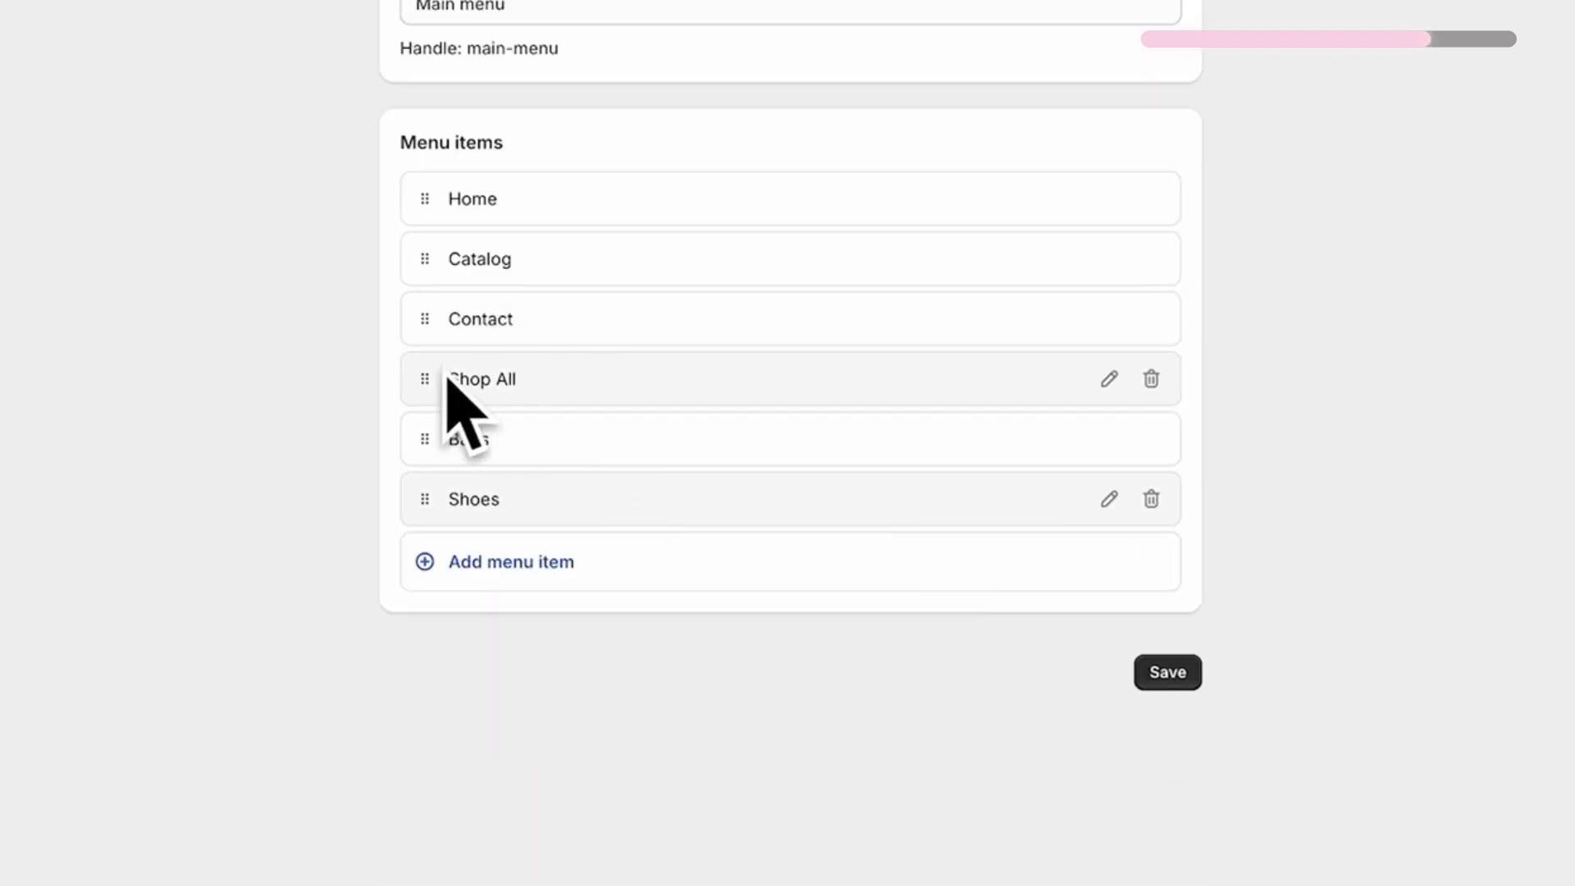
Move Shop All, Bags and Shoes to the top of the main menu in that order.
drag(425, 379, 413, 221)
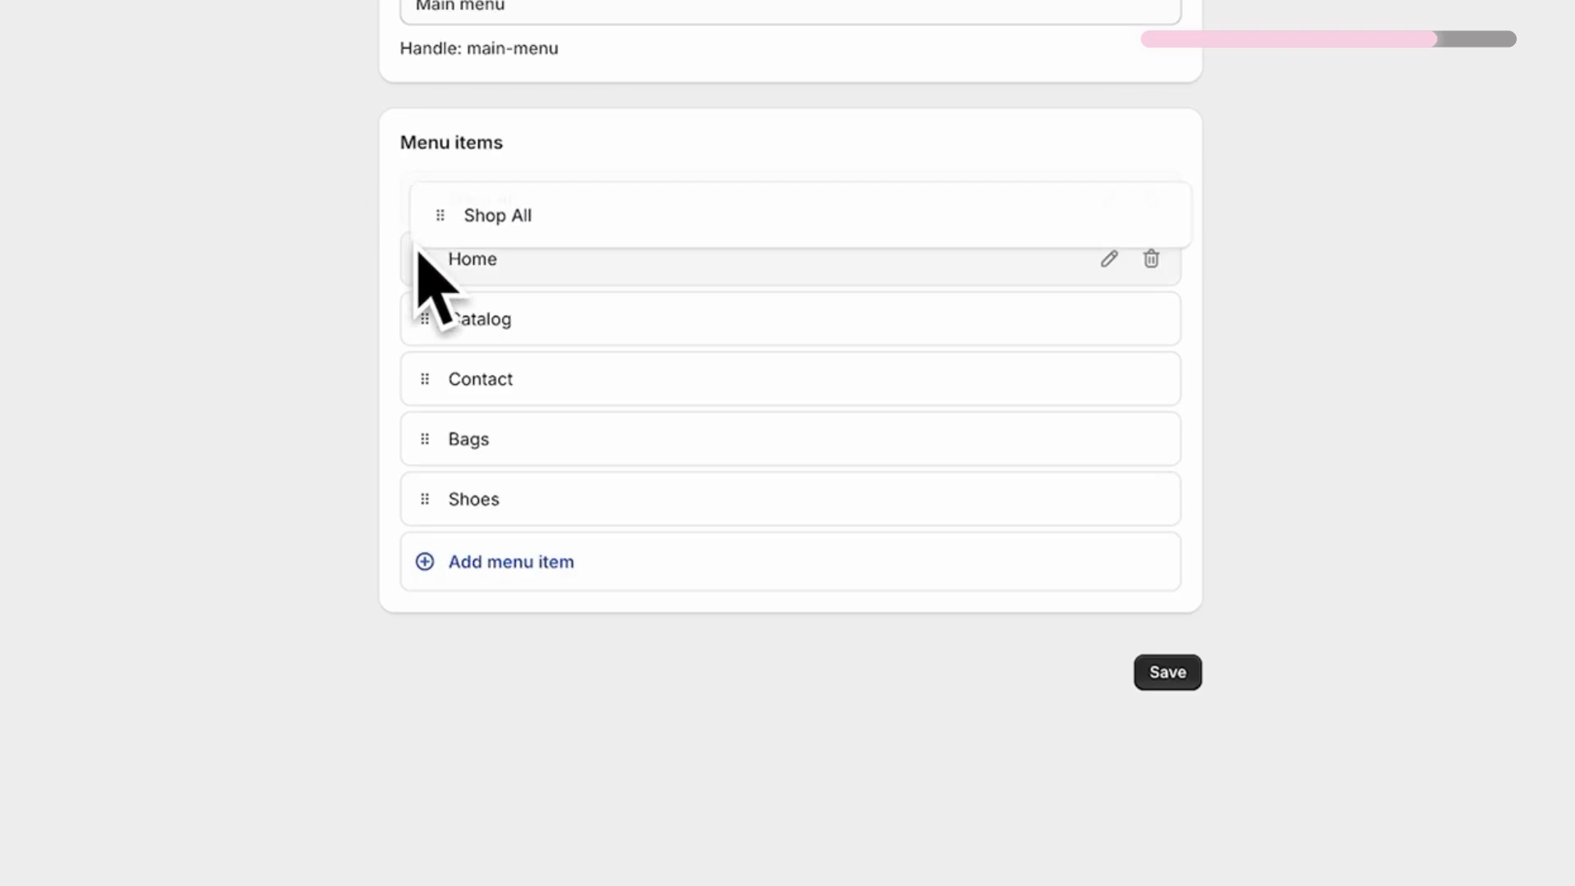
drag(424, 439, 409, 286)
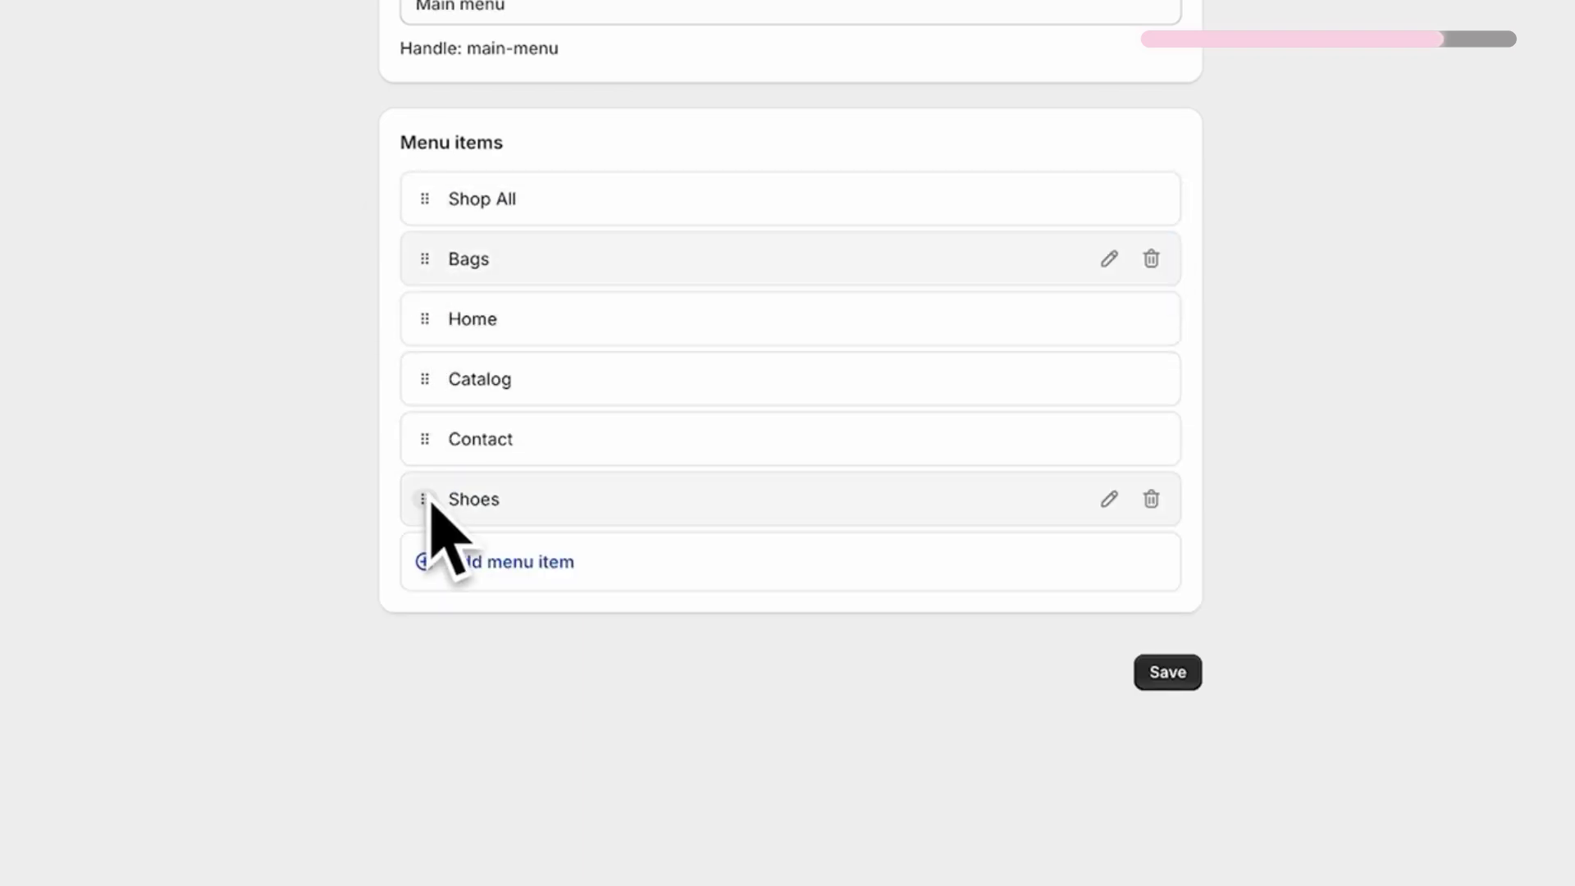
drag(424, 498, 424, 320)
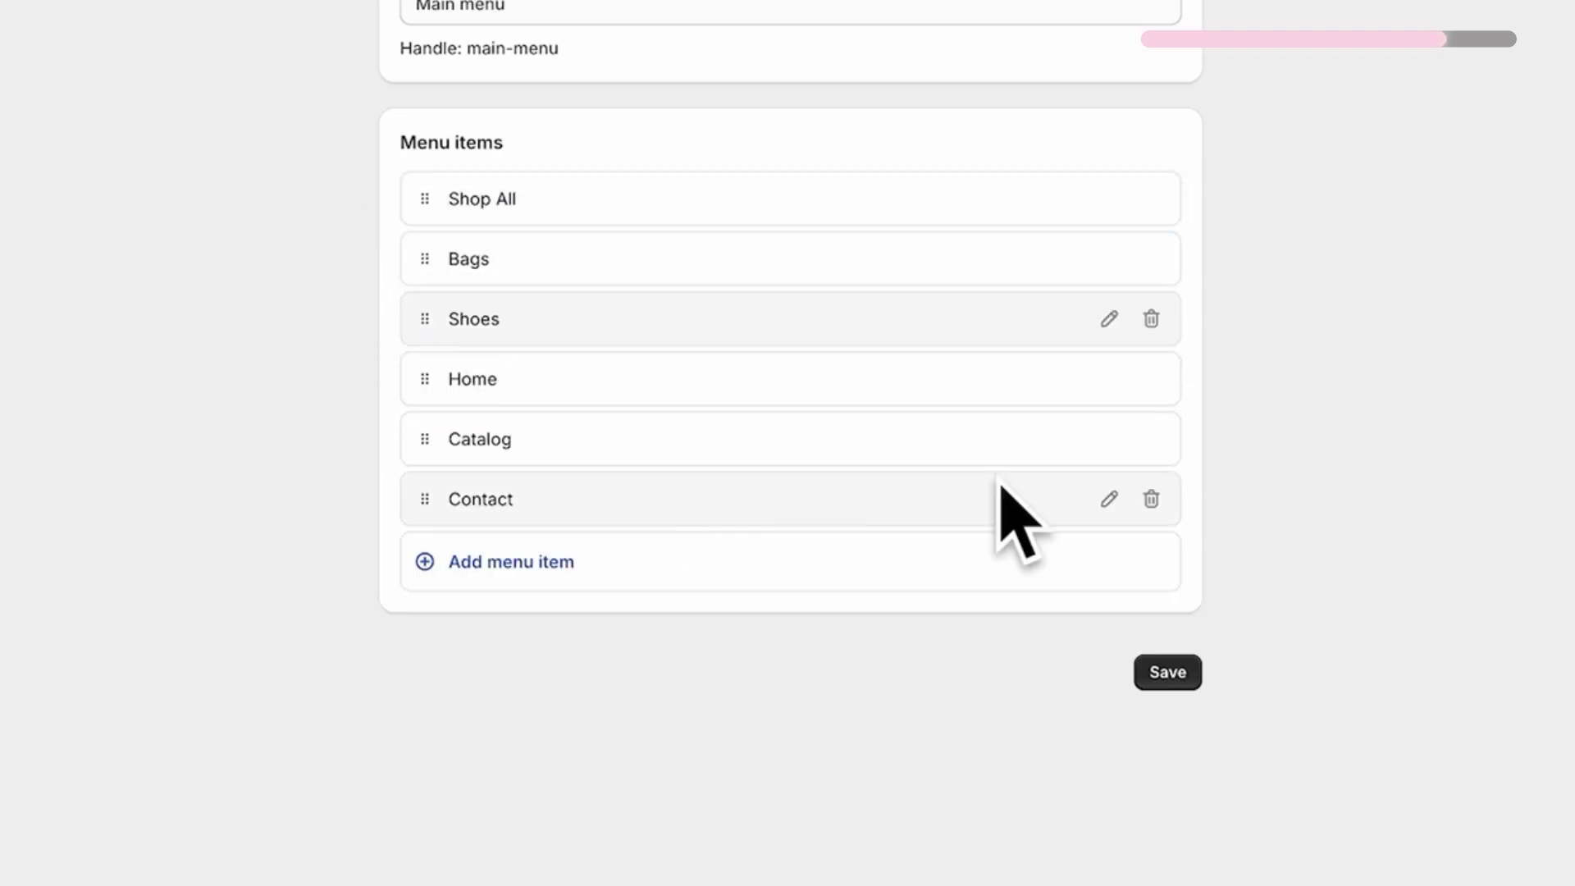
Remove the Contact, Catalog and Home items and save the main menu.
click(1151, 498)
click(974, 478)
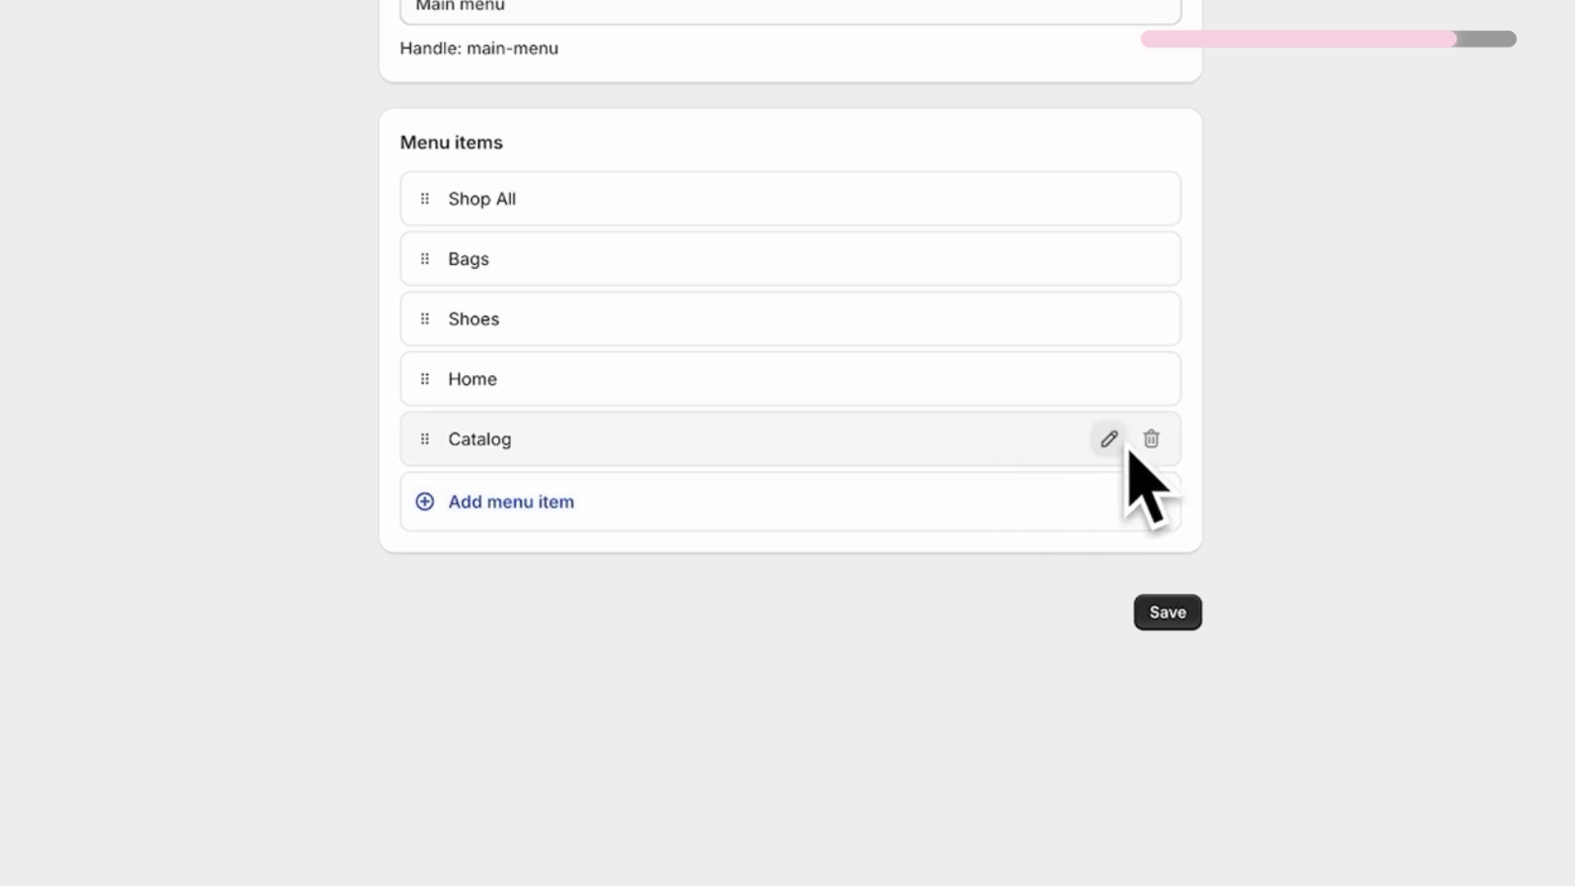
click(1151, 439)
click(974, 477)
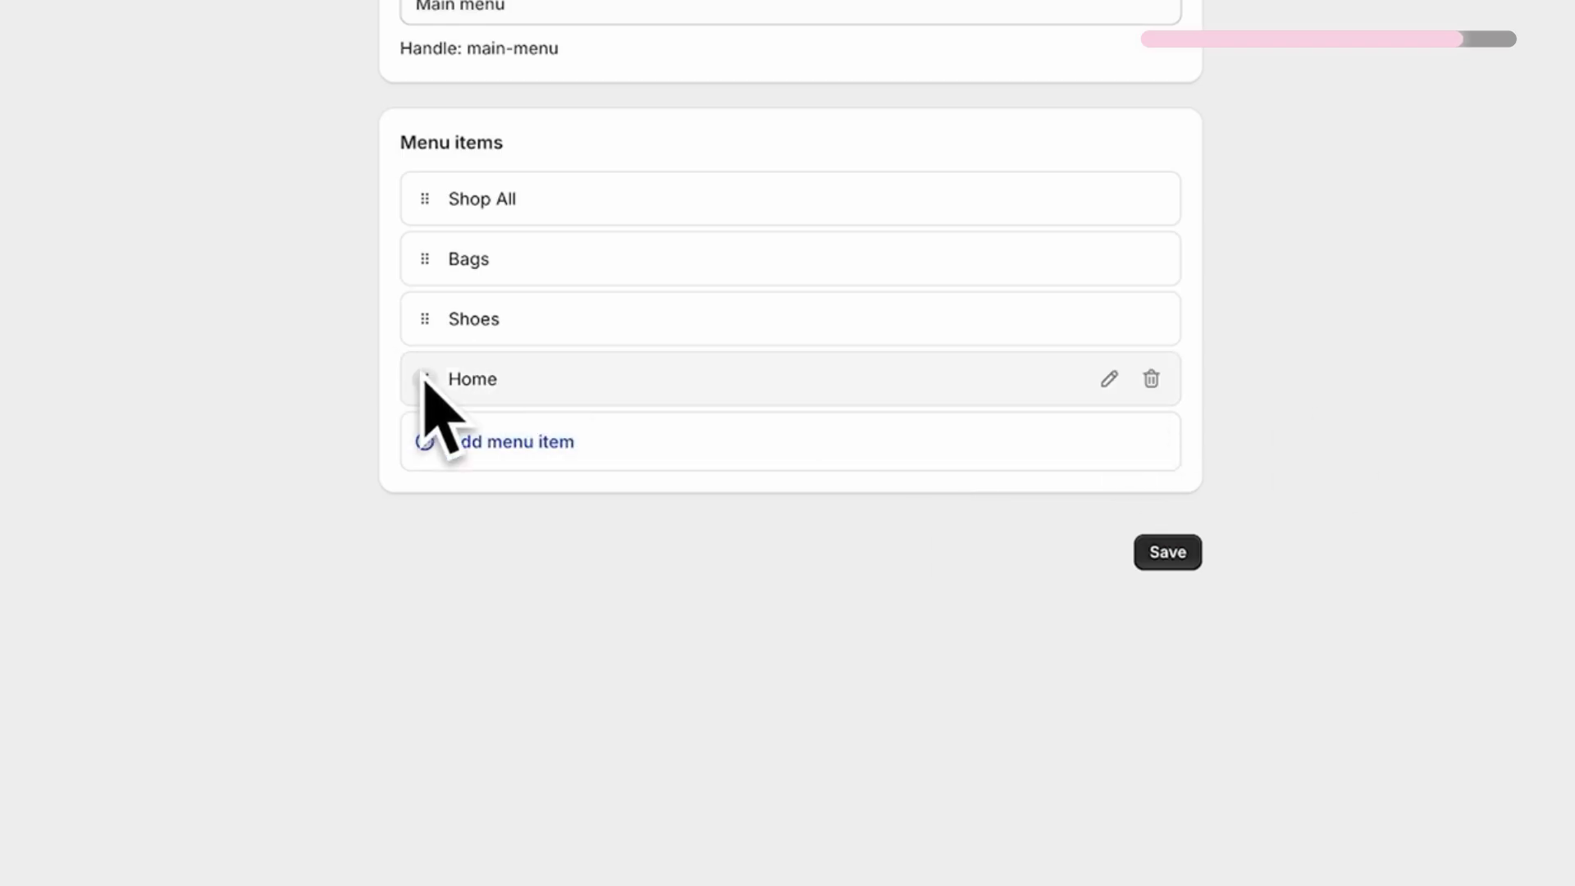
drag(424, 379, 424, 200)
click(1151, 198)
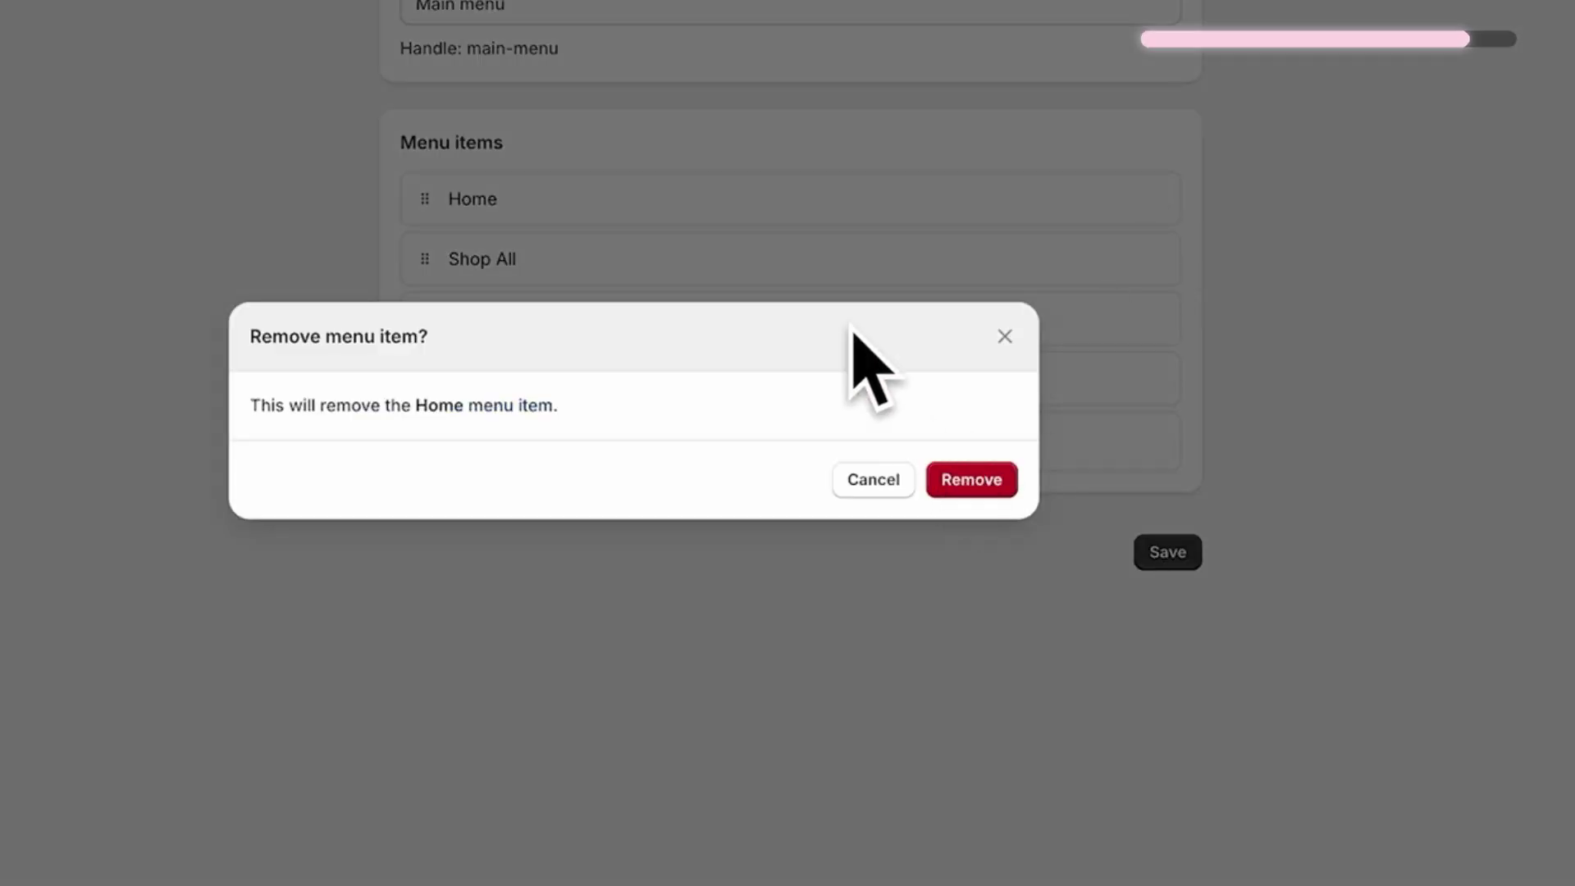
click(959, 475)
click(1189, 492)
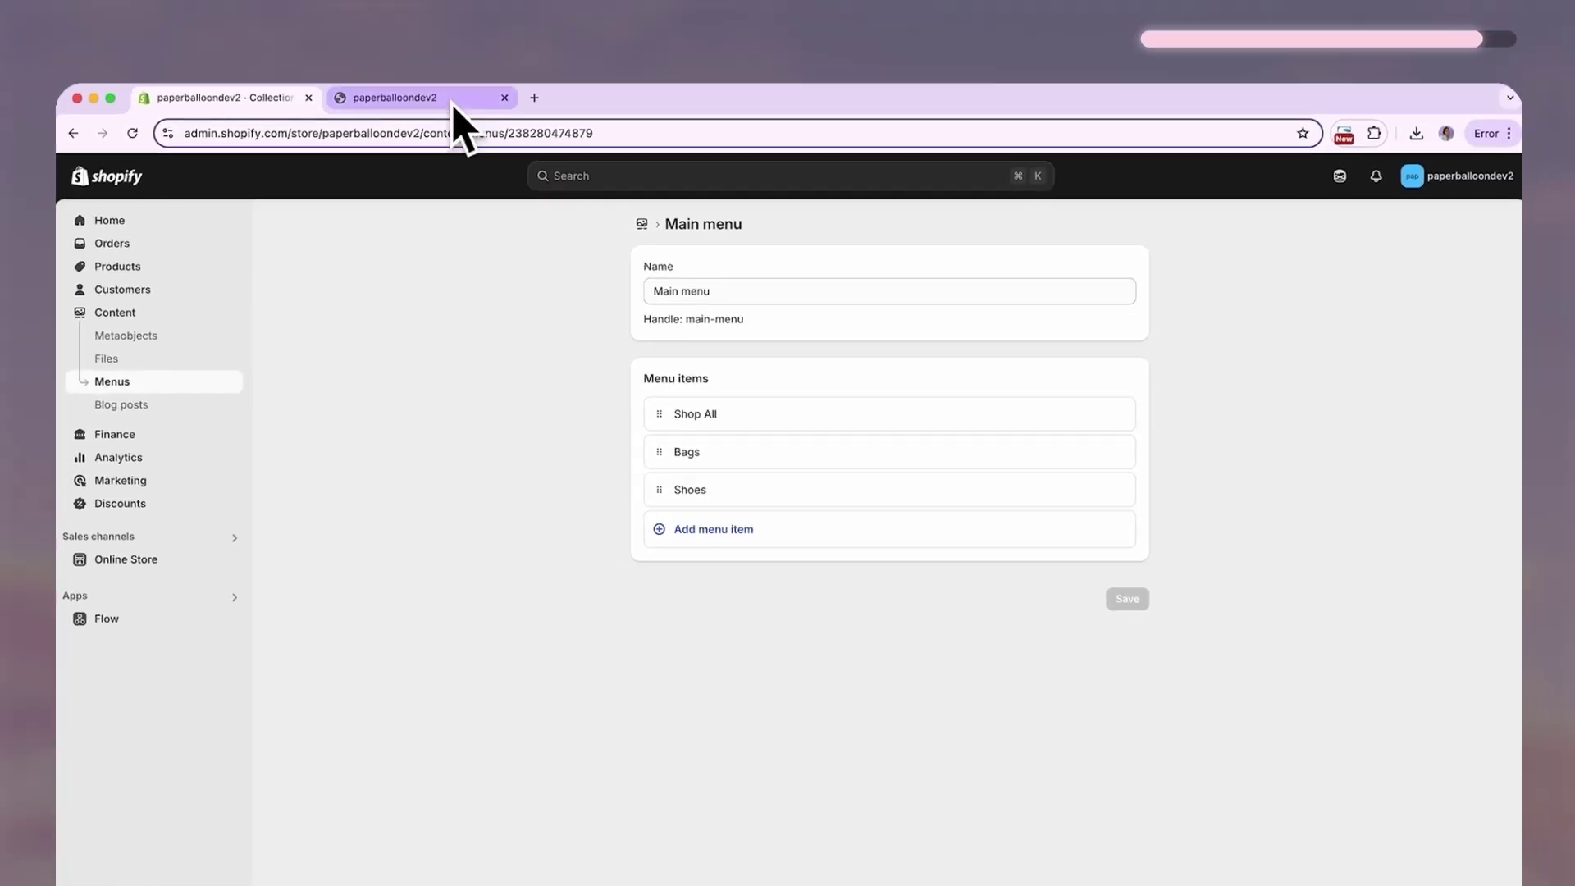
click(451, 101)
Reload the storefront, browse the Shop All collection, then open the Bags collection page.
click(131, 134)
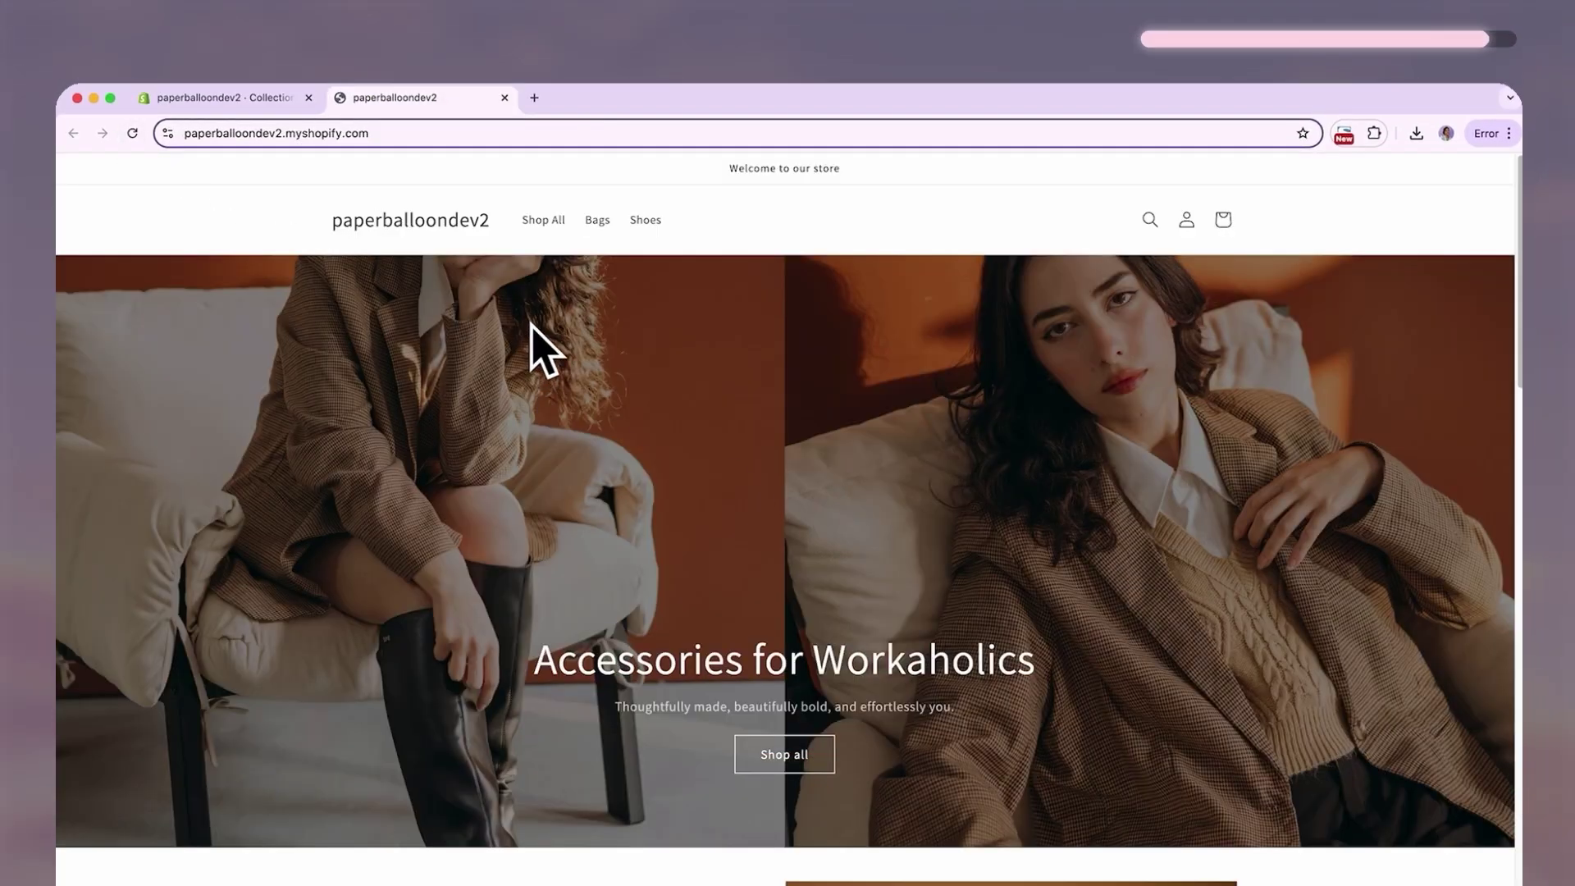
click(545, 225)
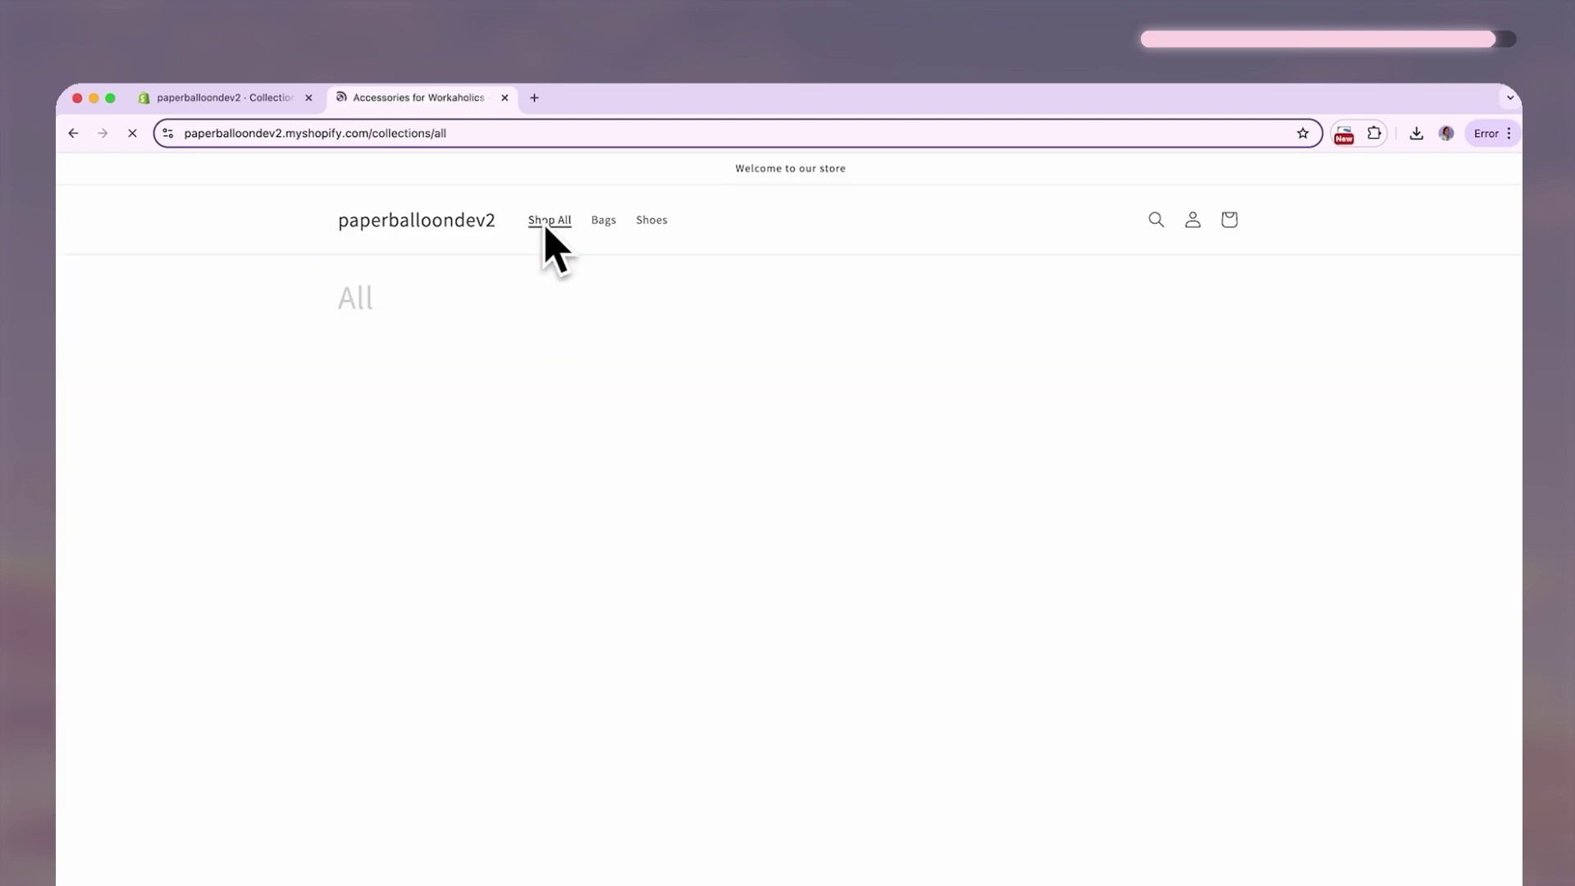
scroll(1345, 582, down, 3)
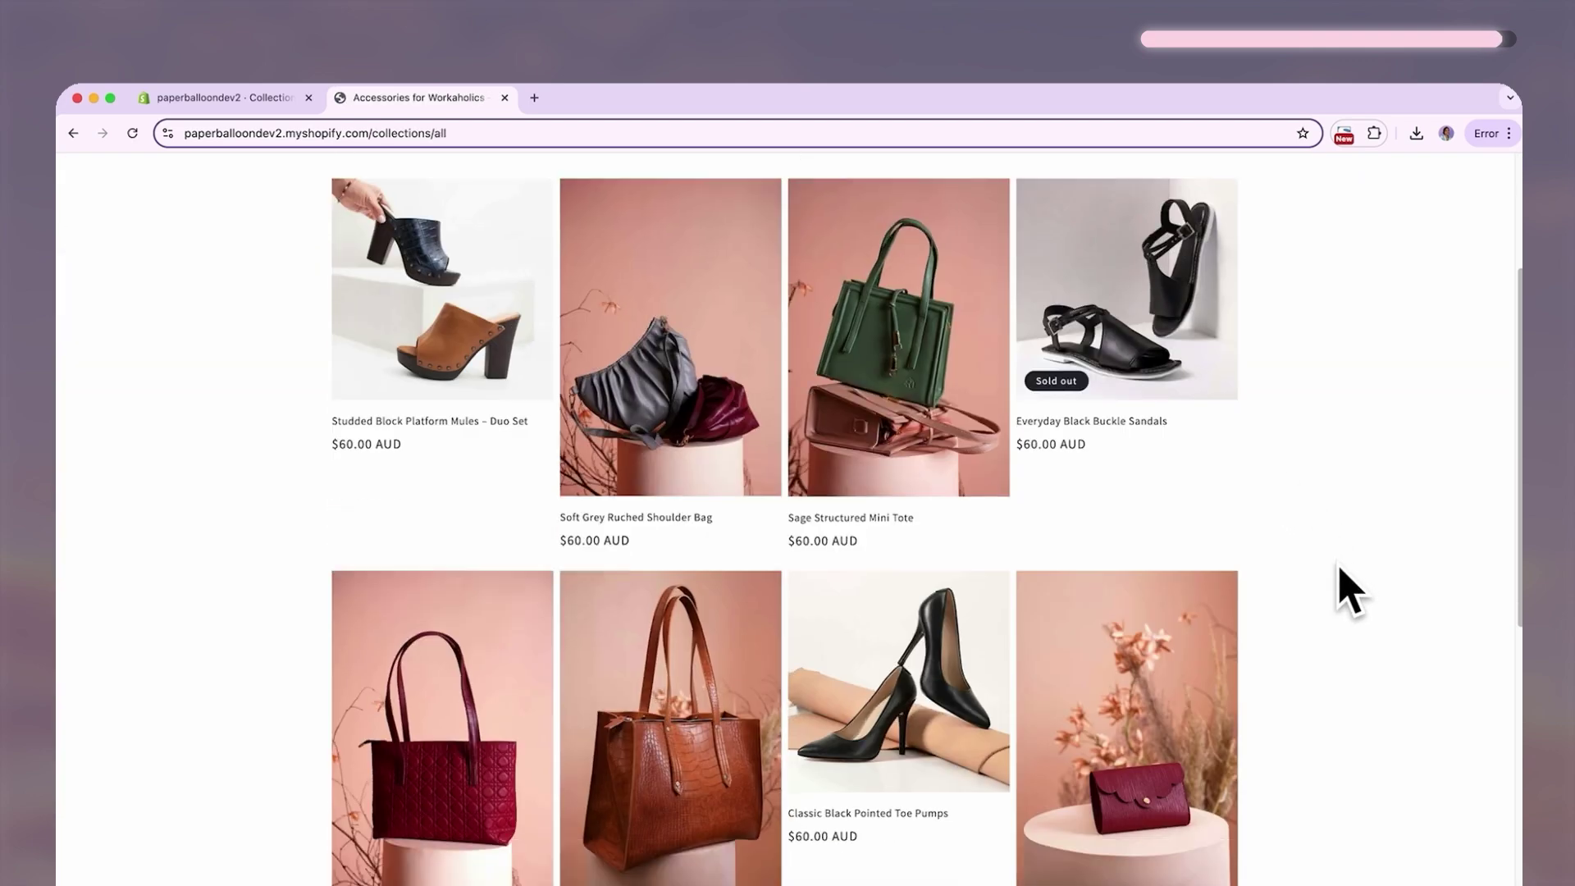
scroll(1337, 580, down, 10)
scroll(1337, 580, up, 15)
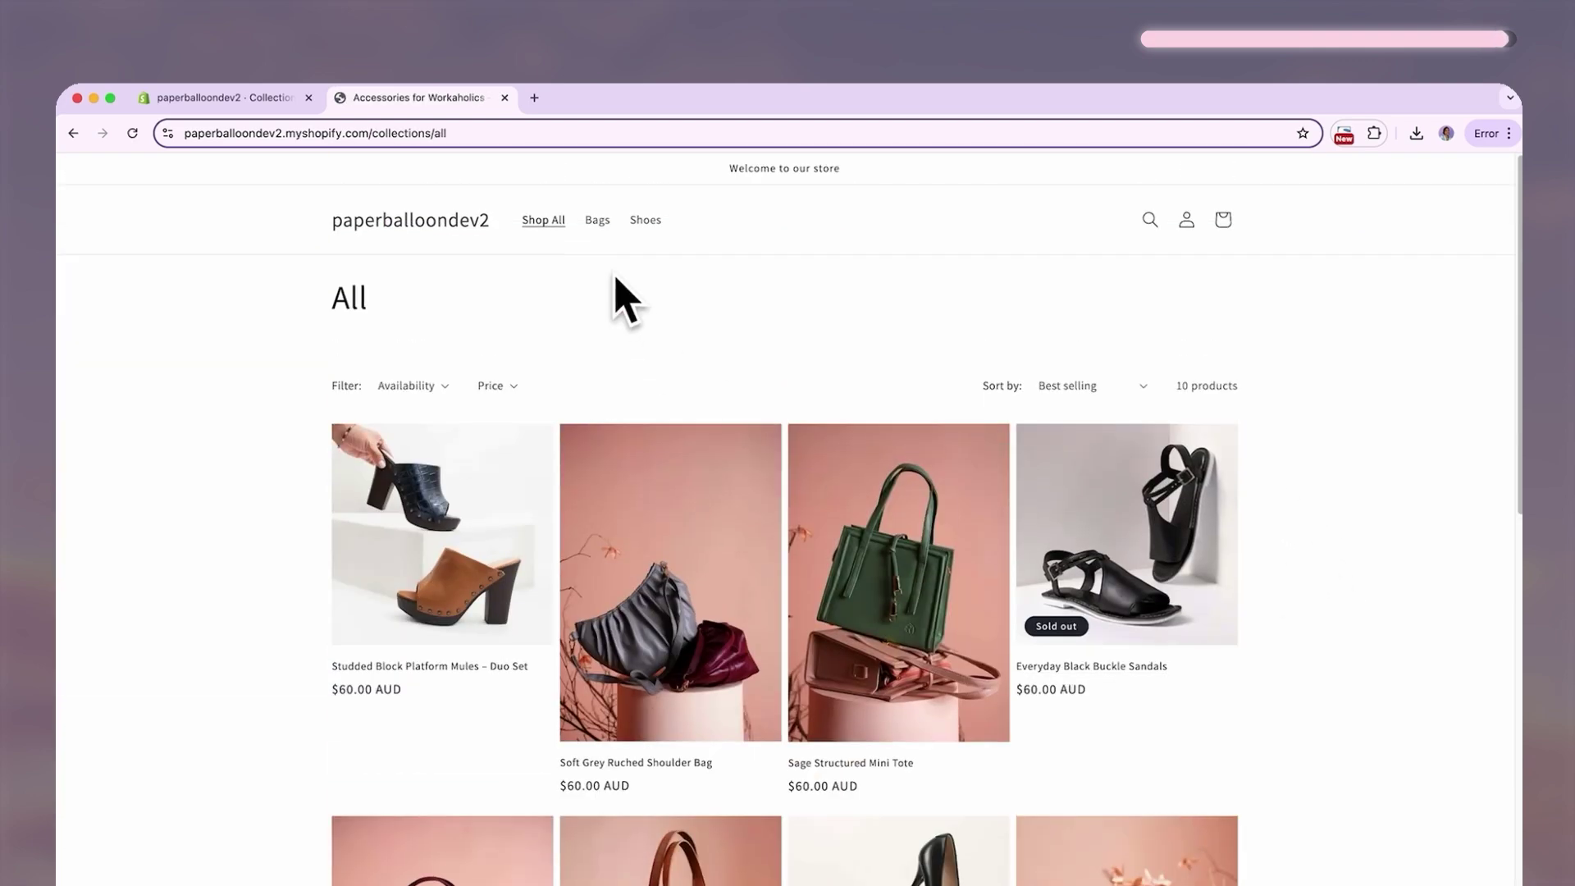
click(590, 223)
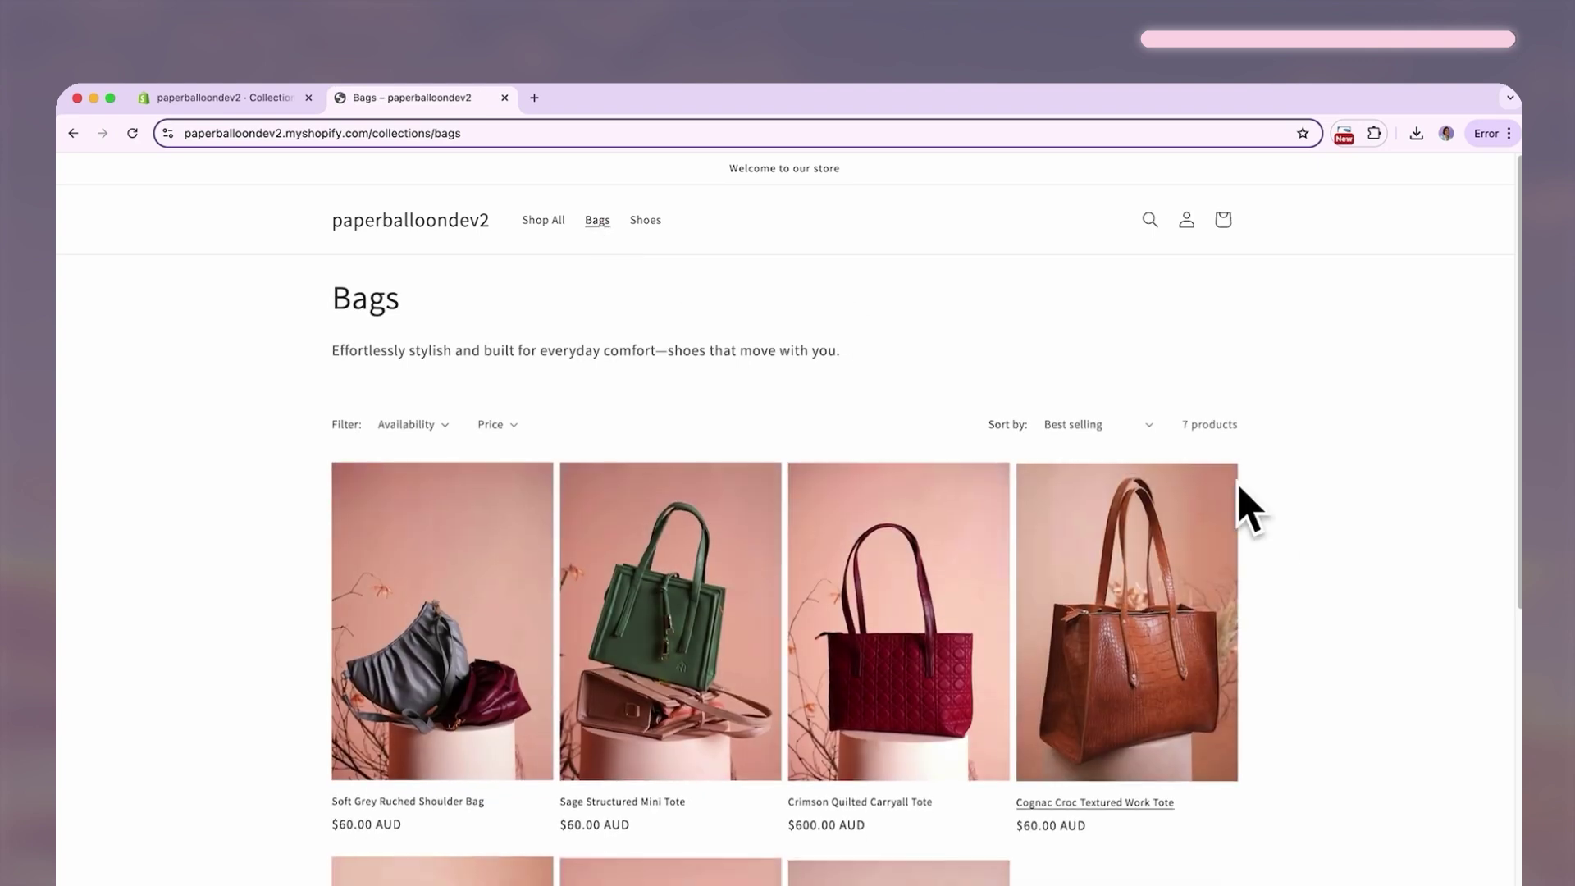